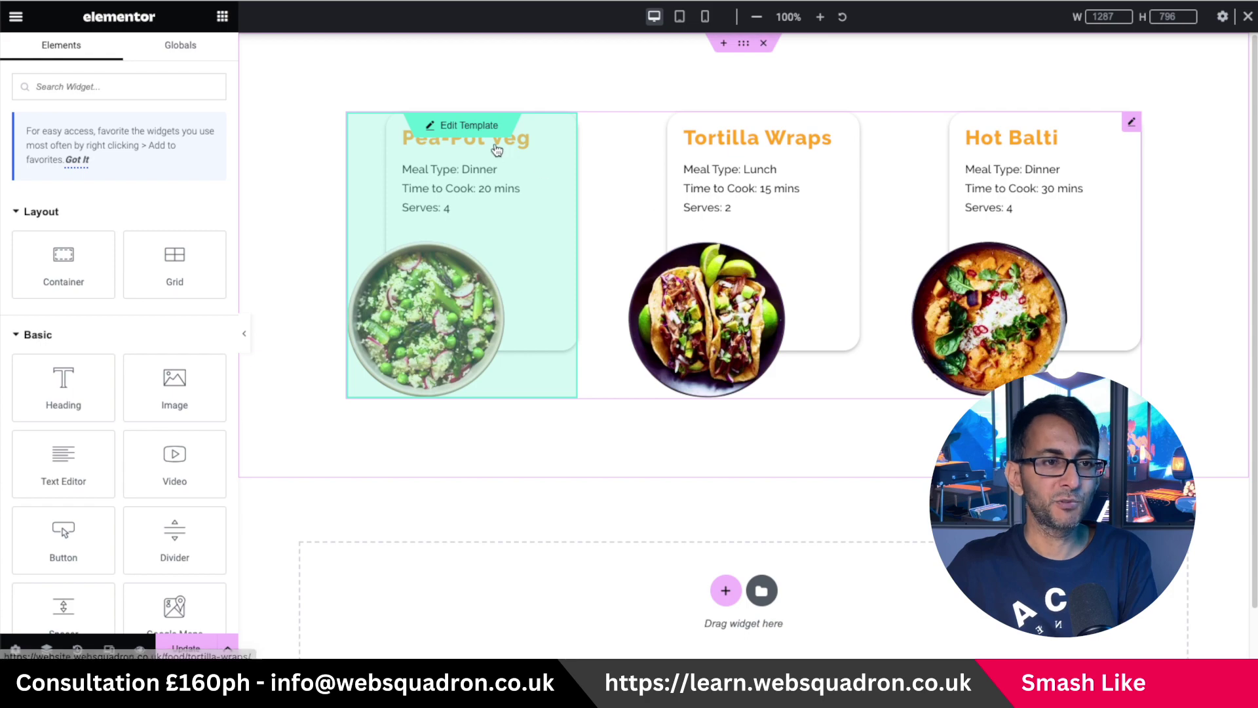
- Open the loop card template for editing, saving the page changes, and expand its main container in the Navigator
{"action": "left_click", "coordinate": [475, 126]}
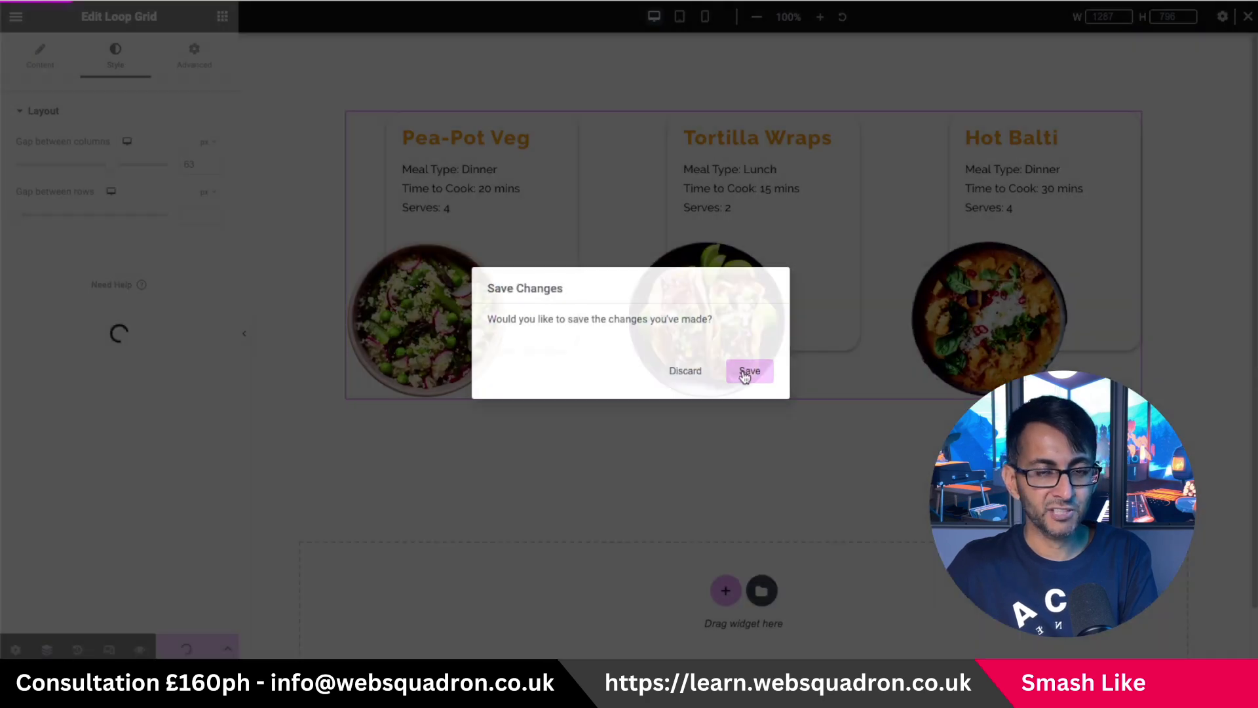
{"action": "left_click", "coordinate": [747, 369]}
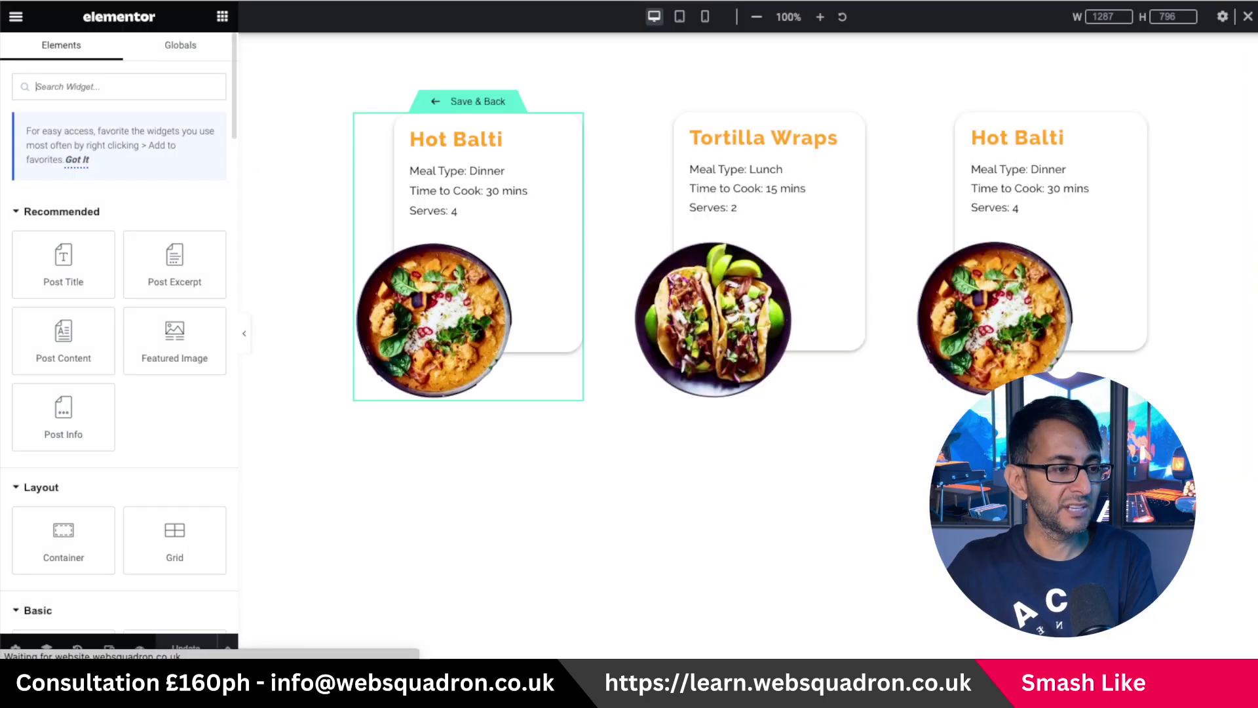
{"action": "left_click", "coordinate": [47, 650]}
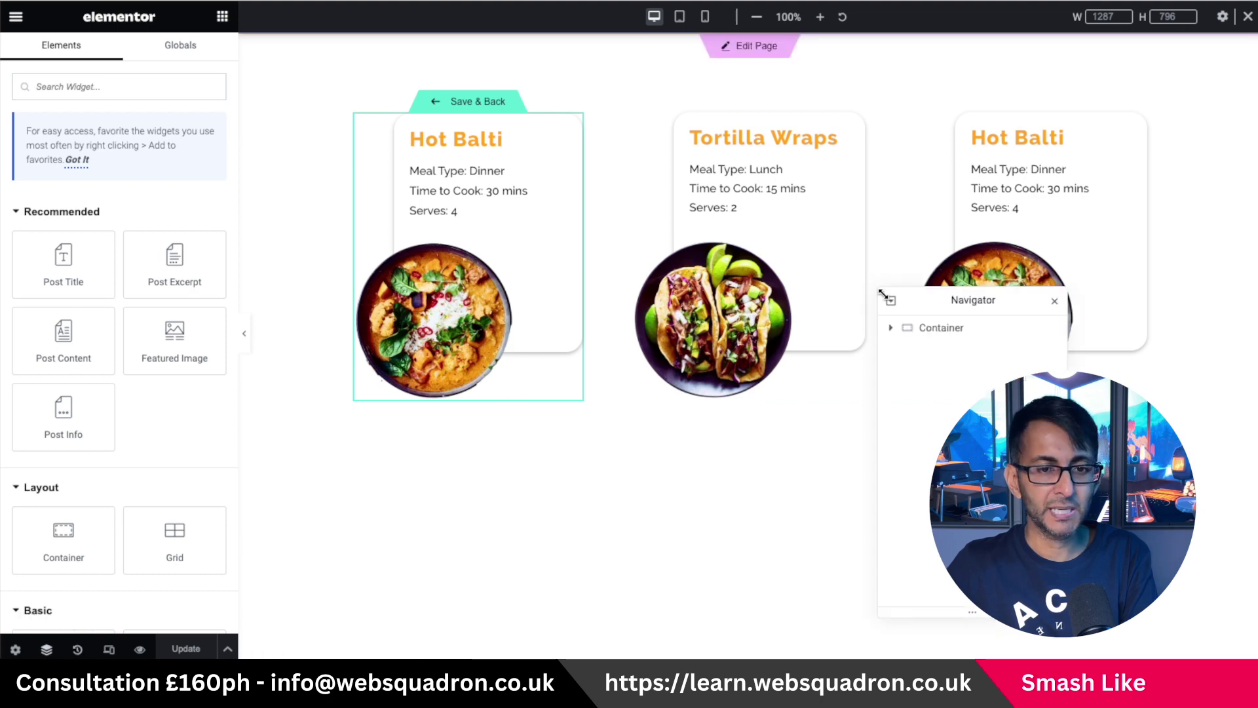
{"action": "left_click_drag", "start_coordinate": [918, 288], "coordinate": [685, 110]}
{"action": "left_click", "coordinate": [644, 141]}
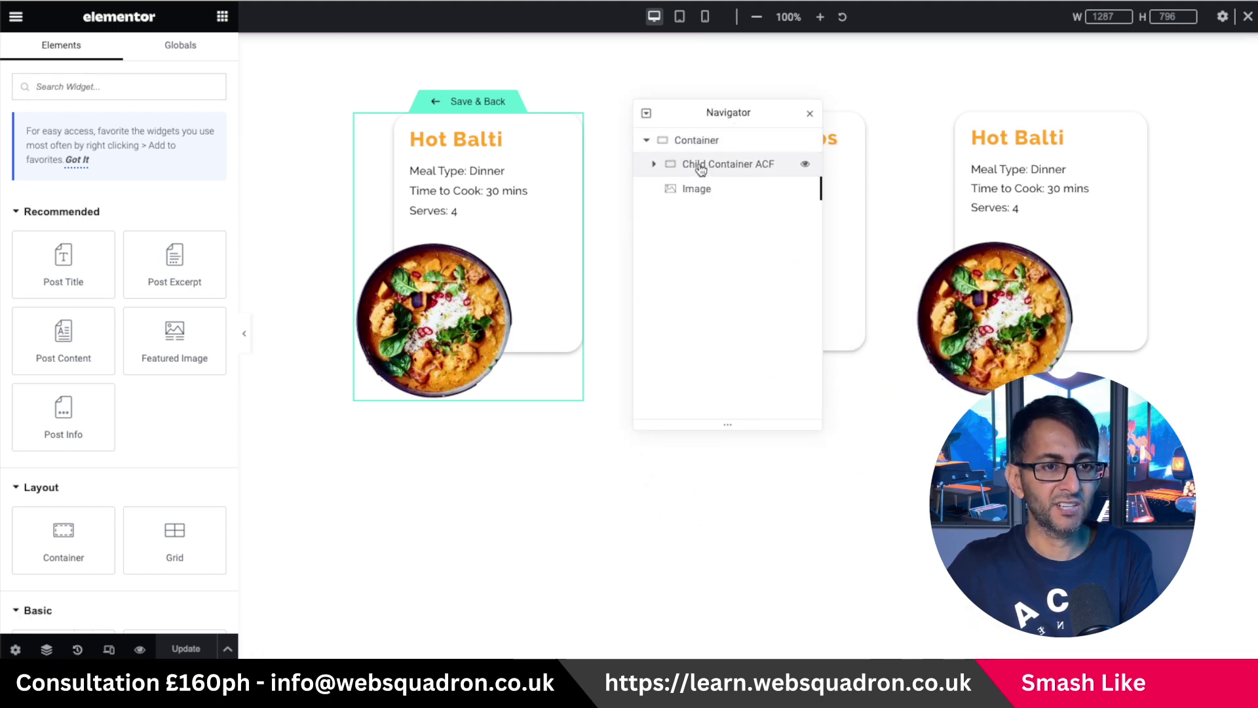
- Examine the template's Child Container ACF and absolutely positioned image, and save and return to the page
{"action": "left_click", "coordinate": [710, 165]}
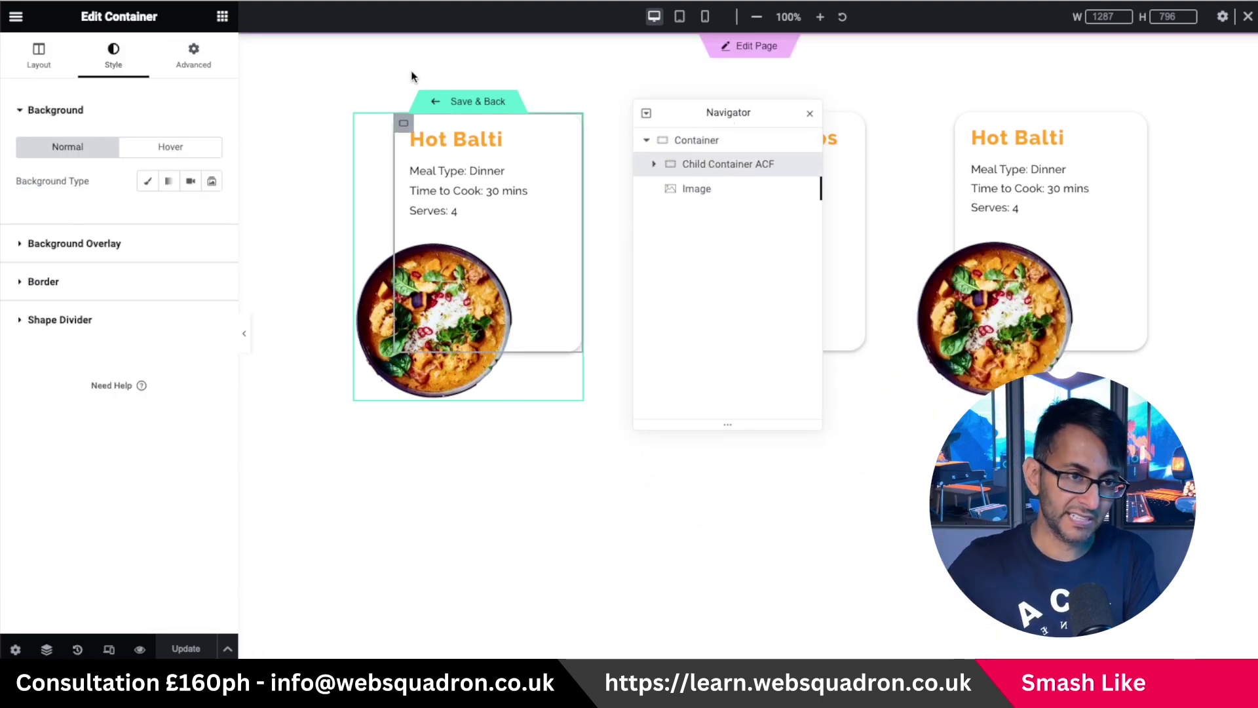
{"action": "left_click", "coordinate": [654, 164]}
{"action": "left_click", "coordinate": [654, 166]}
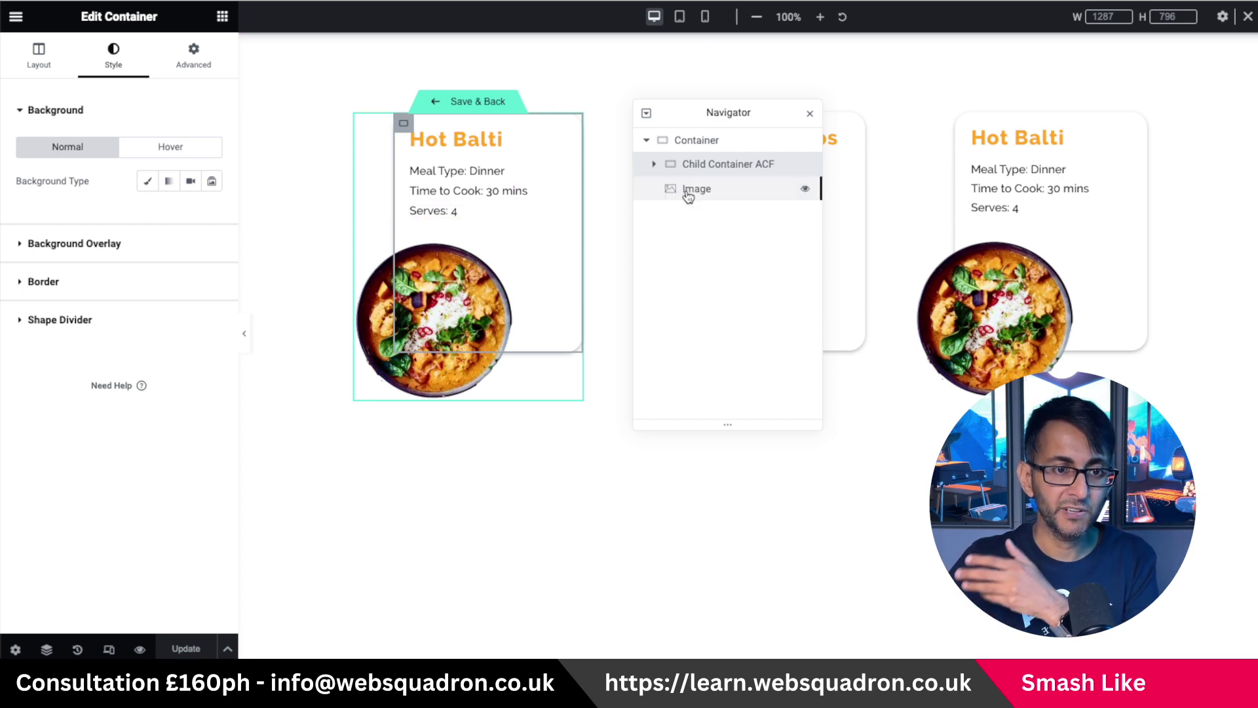
{"action": "left_click", "coordinate": [686, 192]}
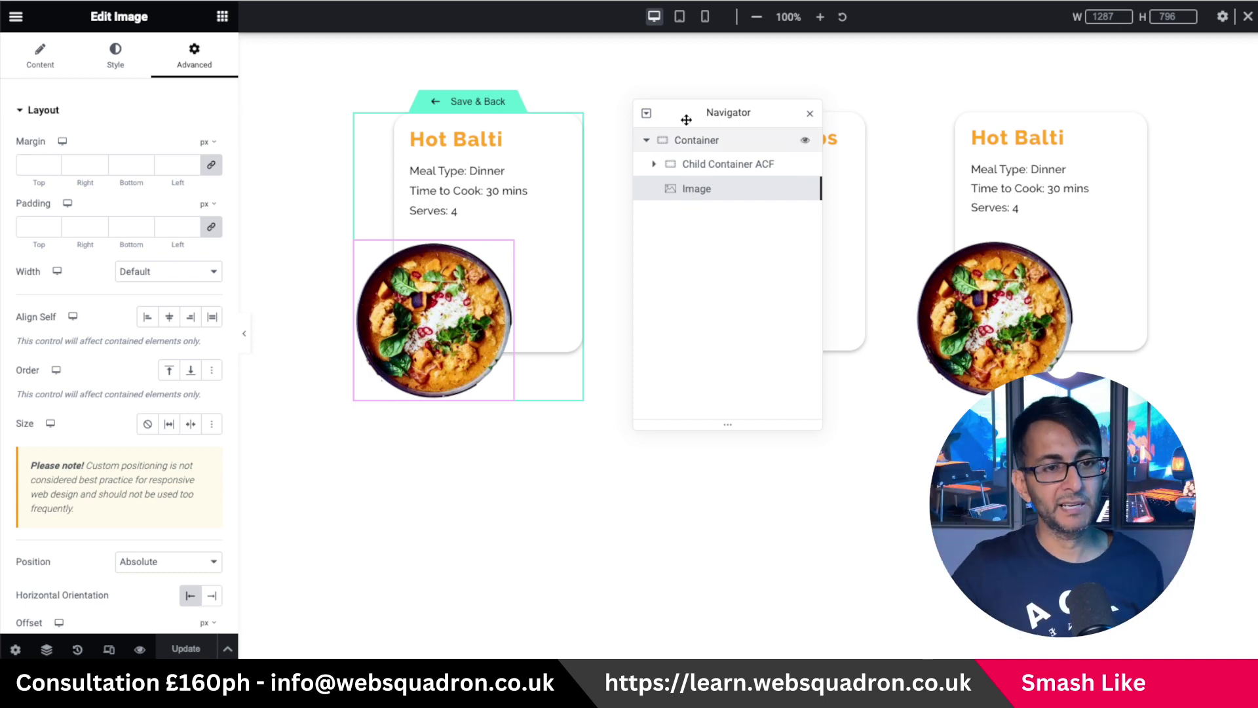
{"action": "left_click", "coordinate": [467, 107]}
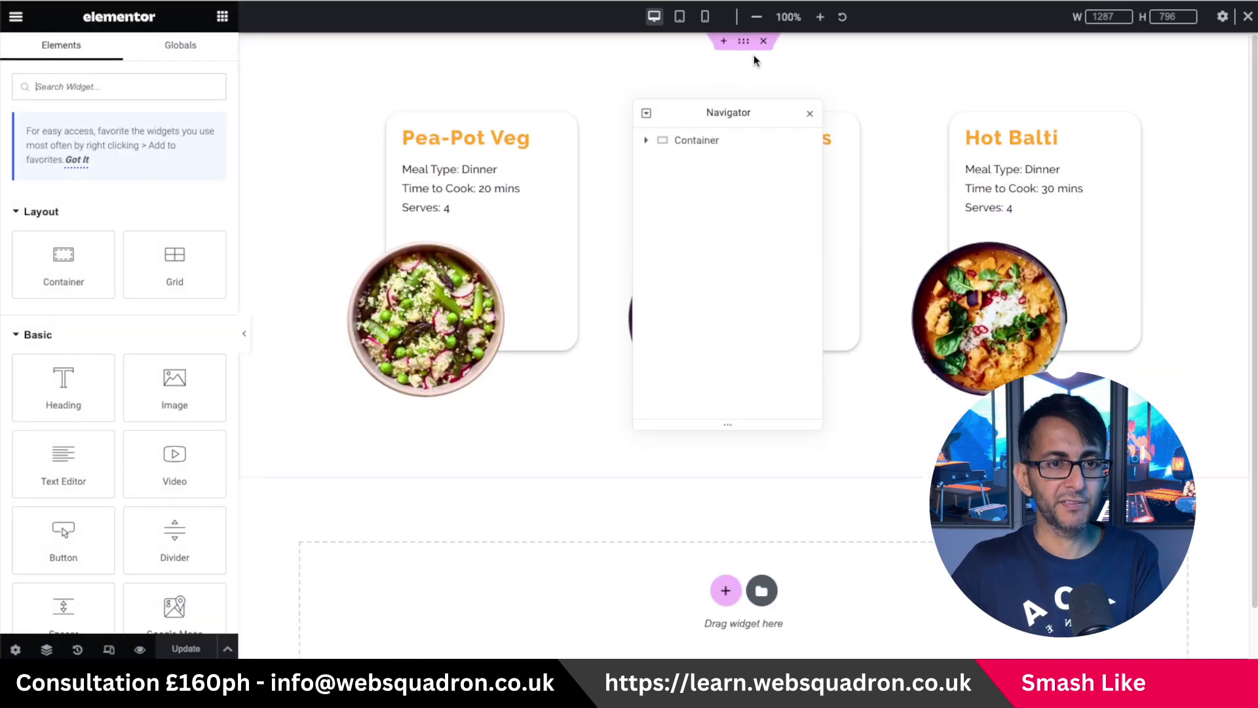
- Set the boxed content width of the main container holding the loop grid to 1140 px
{"action": "left_click", "coordinate": [646, 140]}
{"action": "left_click", "coordinate": [704, 164]}
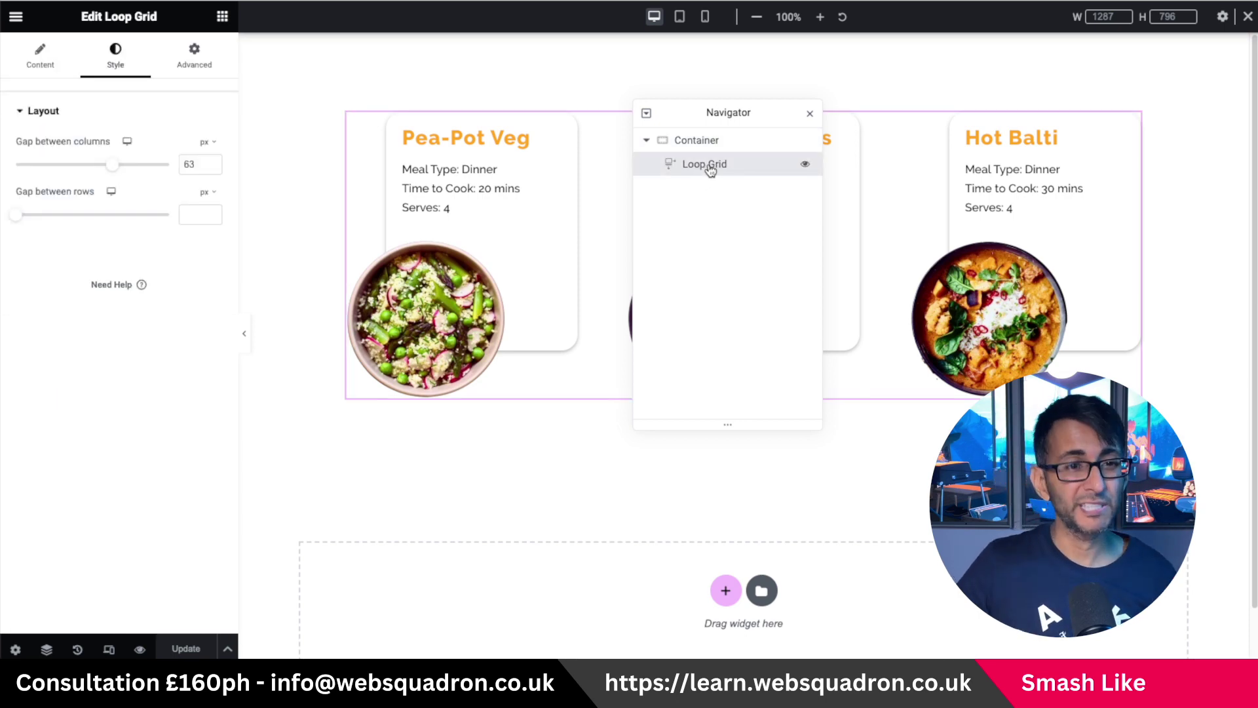
{"action": "left_click", "coordinate": [741, 45]}
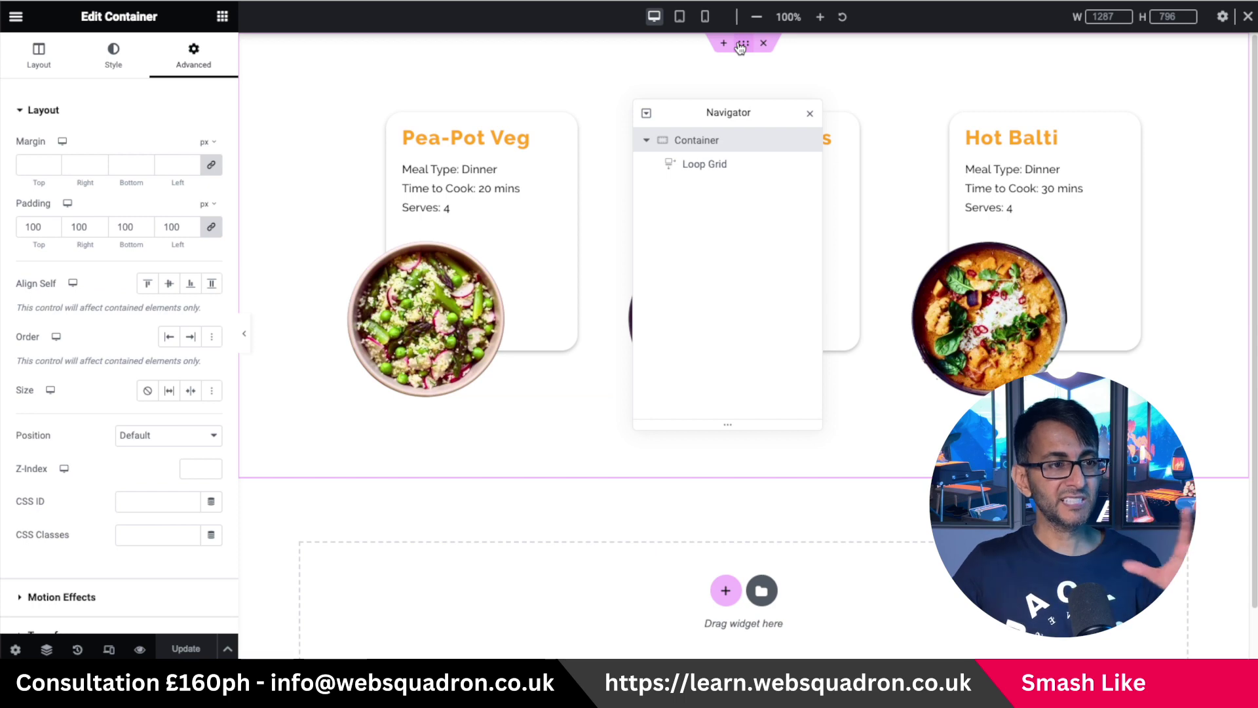
{"action": "left_click", "coordinate": [40, 55]}
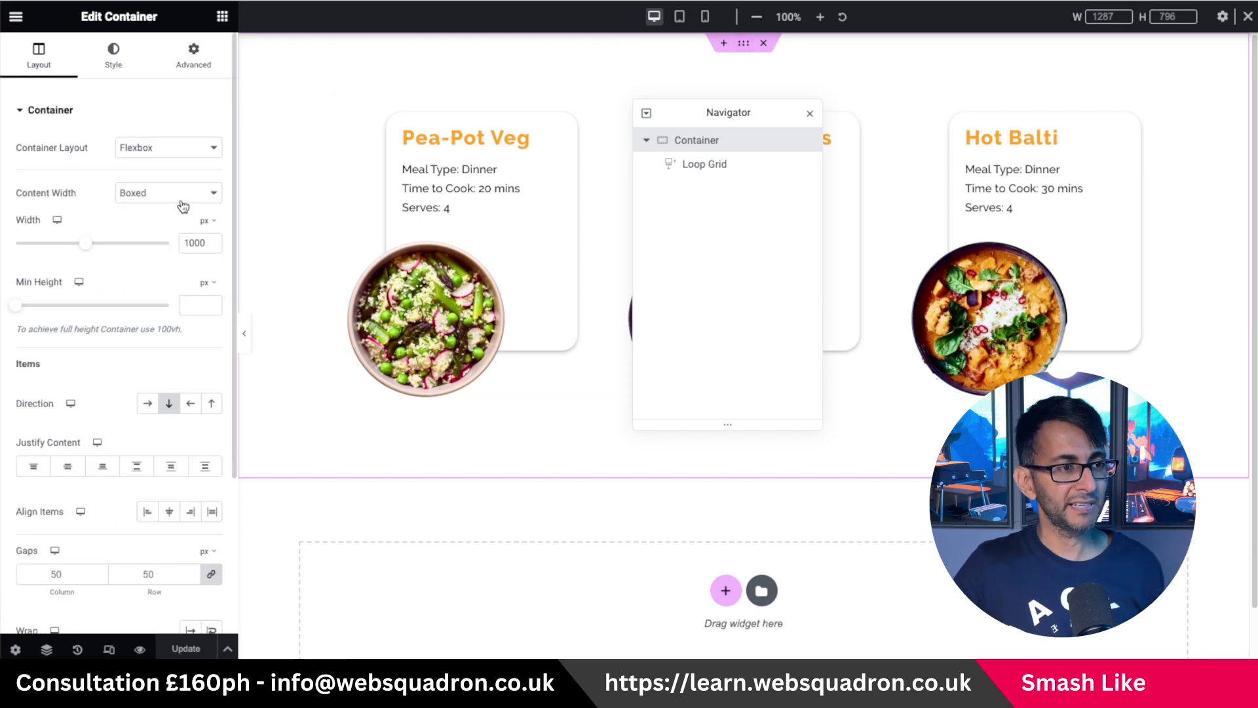
{"action": "double_click", "coordinate": [199, 237]}
{"action": "type", "text": "1100"}
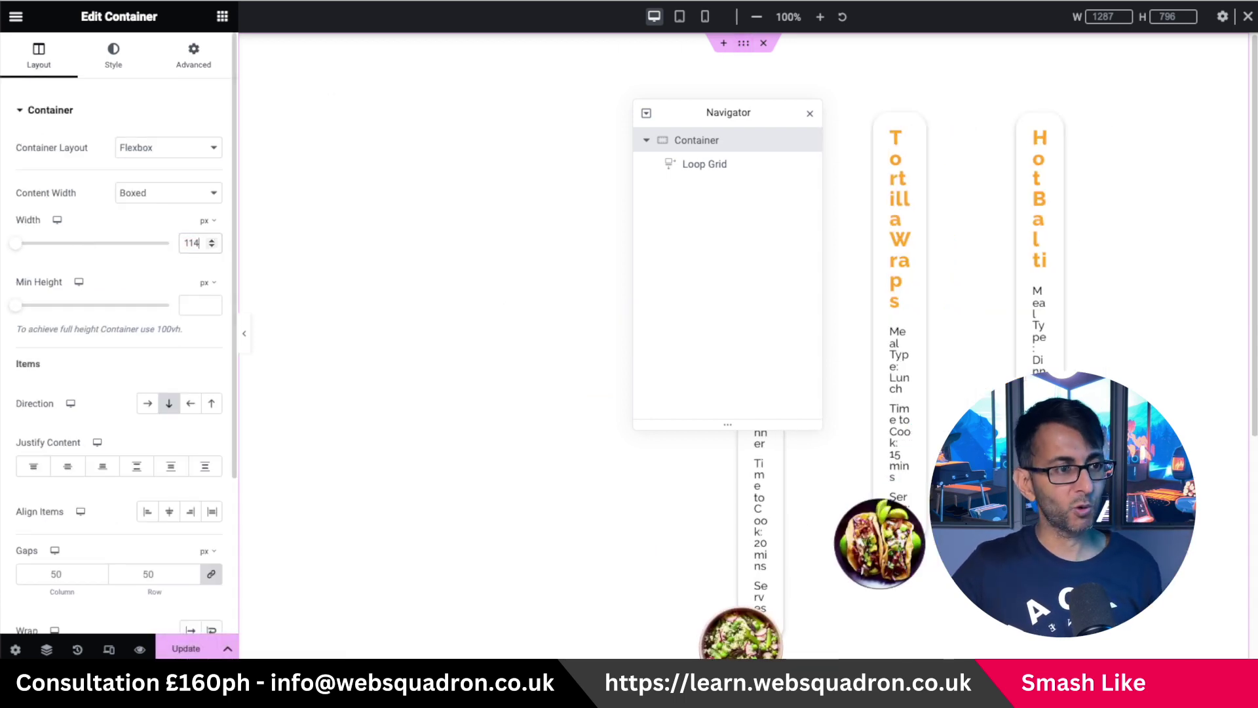
- Unlink the main container's padding and set it to 100 px top and bottom and 20 px right and left
{"action": "left_click", "coordinate": [200, 64]}
{"action": "left_click", "coordinate": [211, 227]}
{"action": "type", "text": "100"}
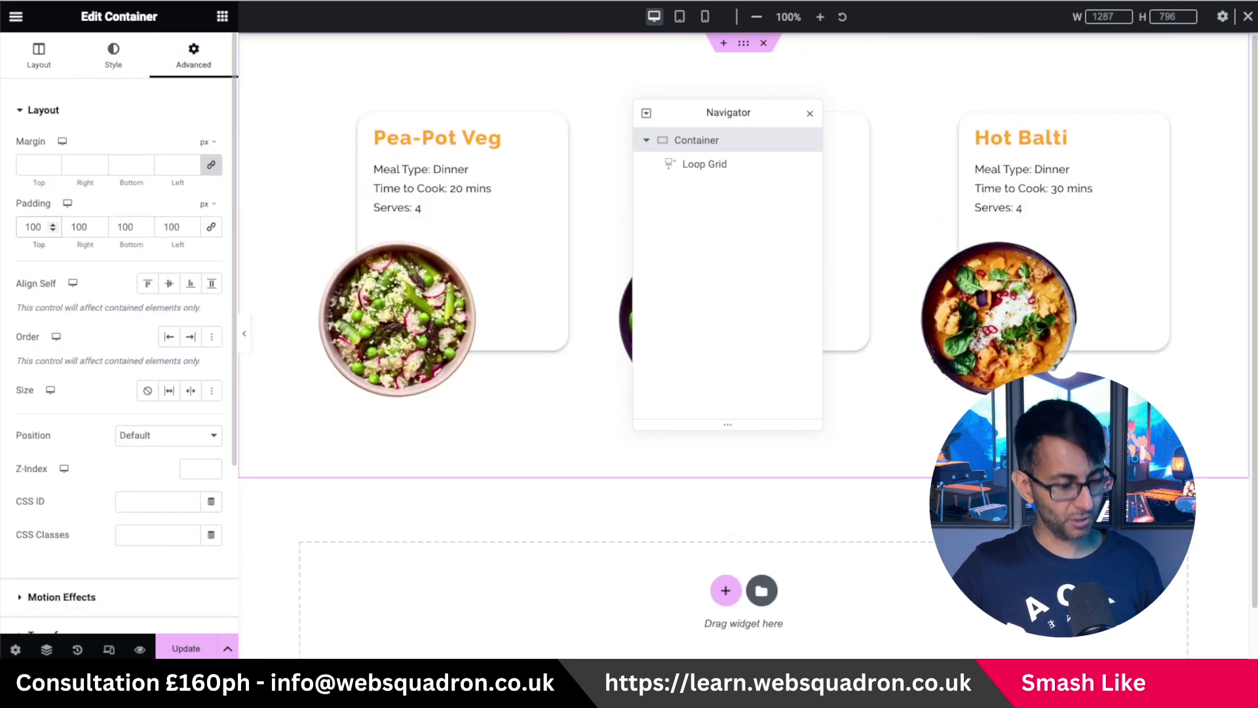
{"action": "key", "text": "Tab"}
{"action": "type", "text": "20"}
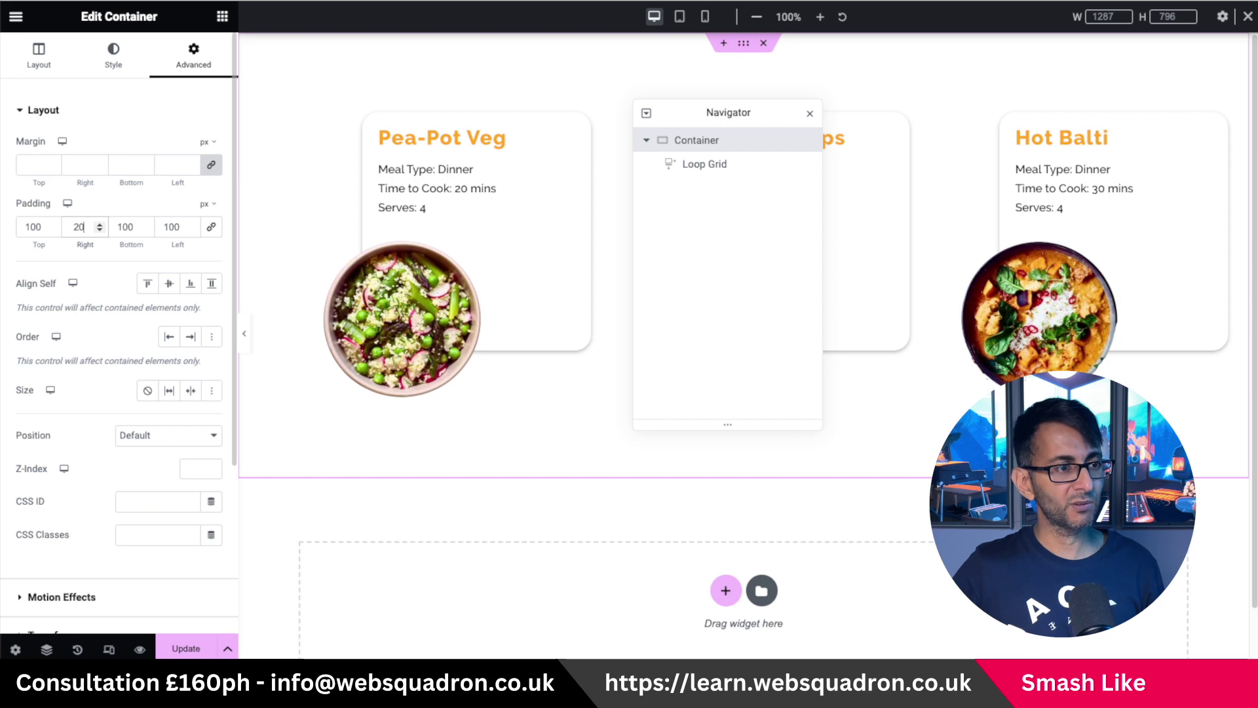
{"action": "key", "text": "Tab"}
{"action": "key", "text": "Tab"}
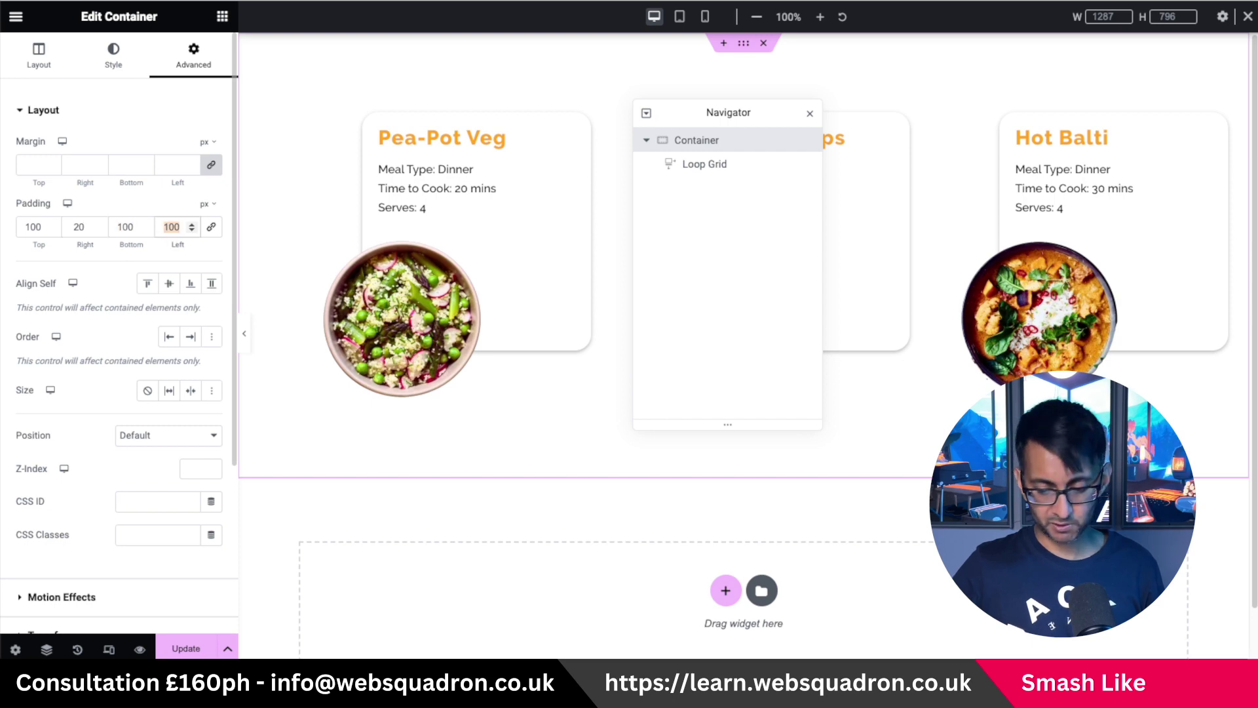
{"action": "type", "text": "20"}
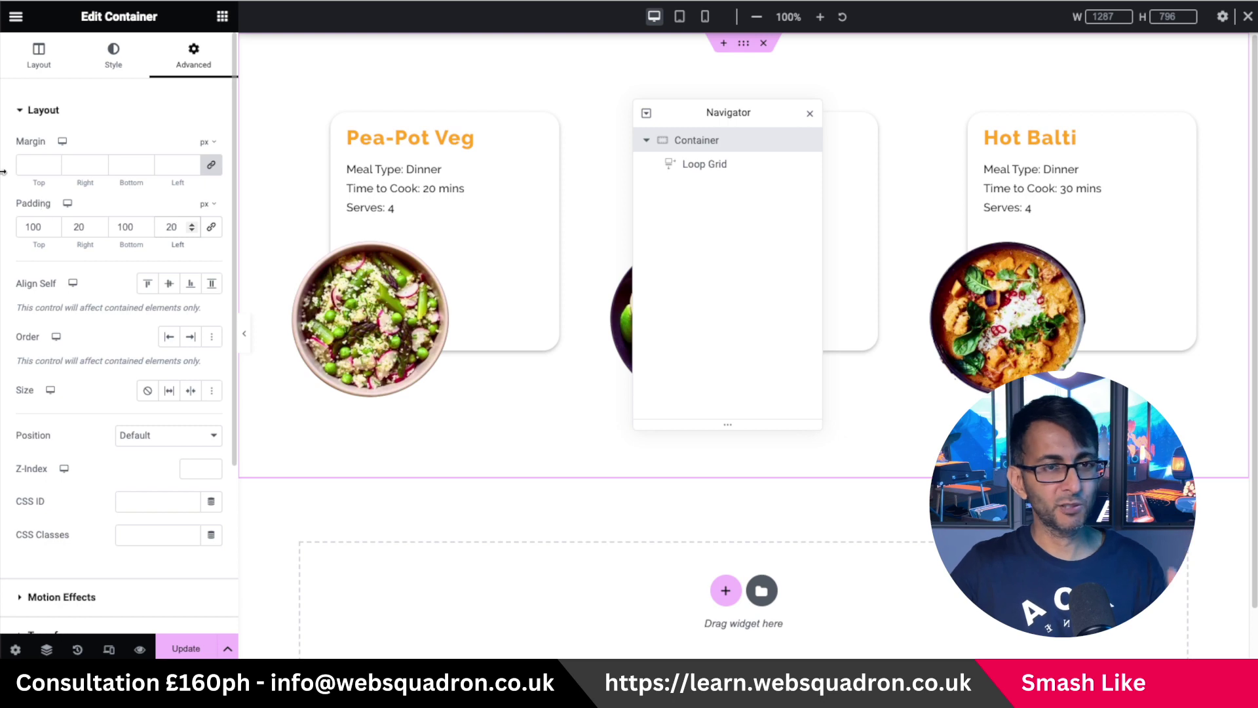
- Add a new container inside the main container below the loop grid and duplicate it
{"action": "left_click", "coordinate": [39, 56]}
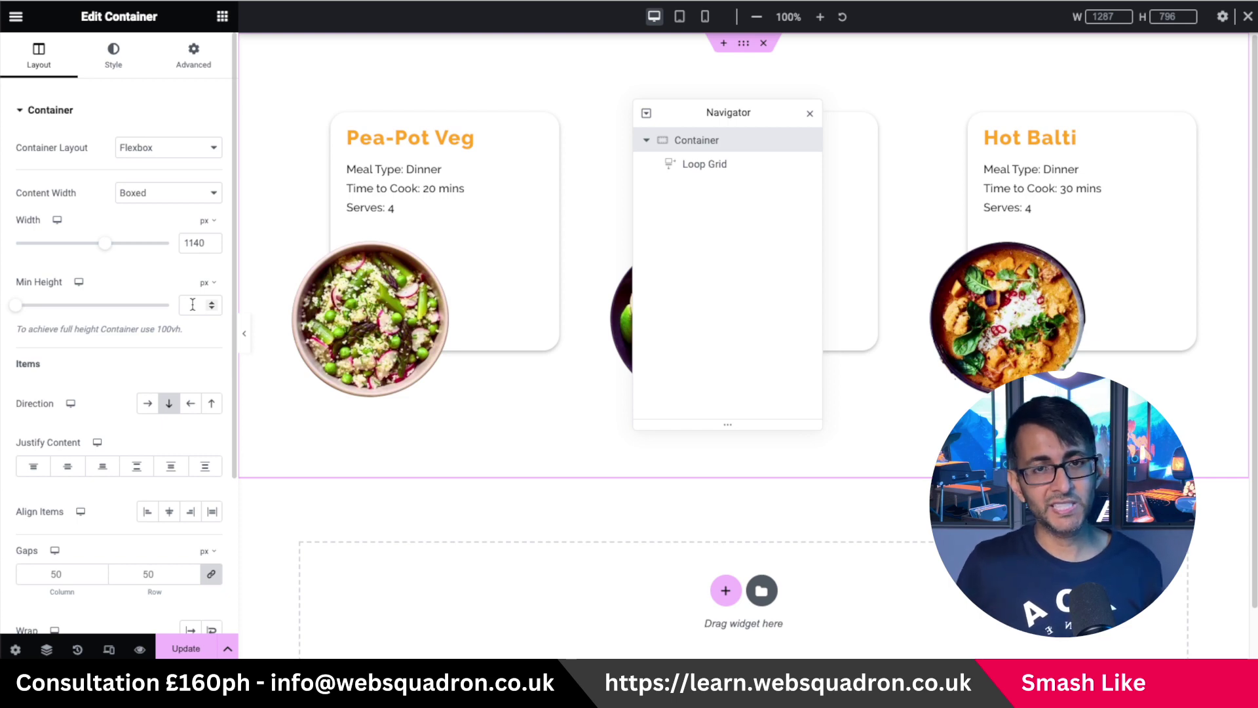
{"action": "left_click_drag", "start_coordinate": [730, 112], "coordinate": [614, 231]}
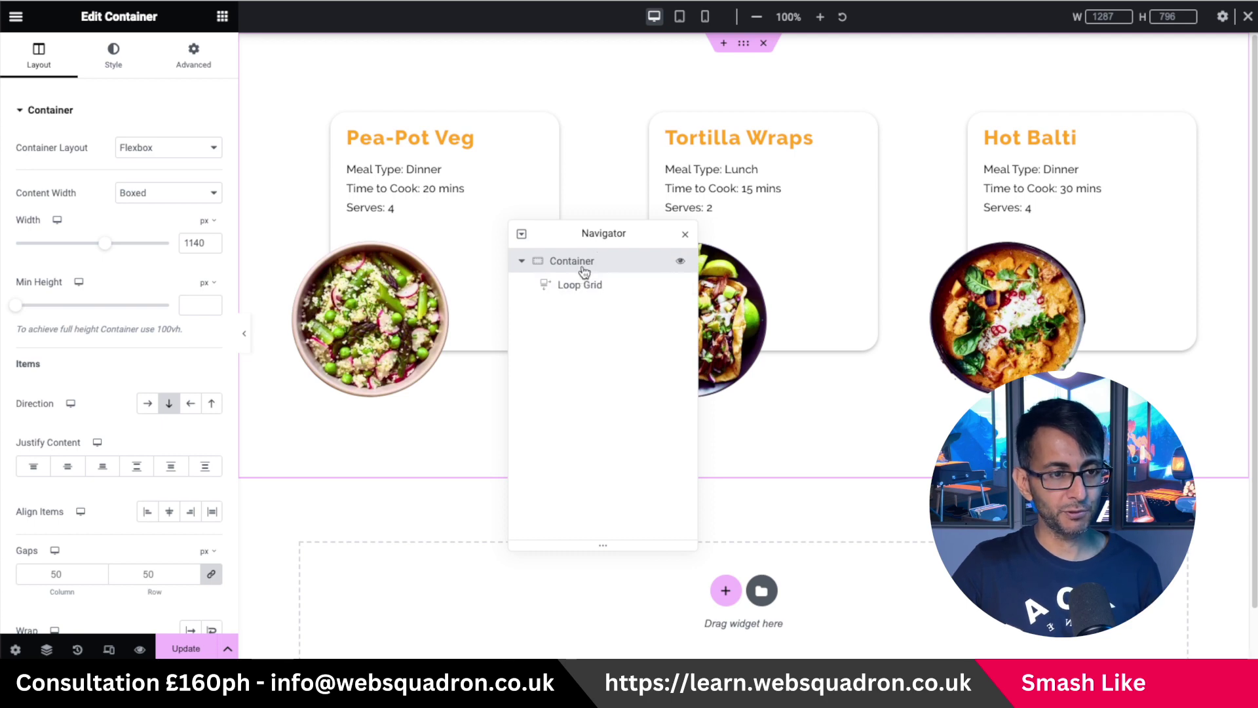
{"action": "left_click", "coordinate": [222, 17]}
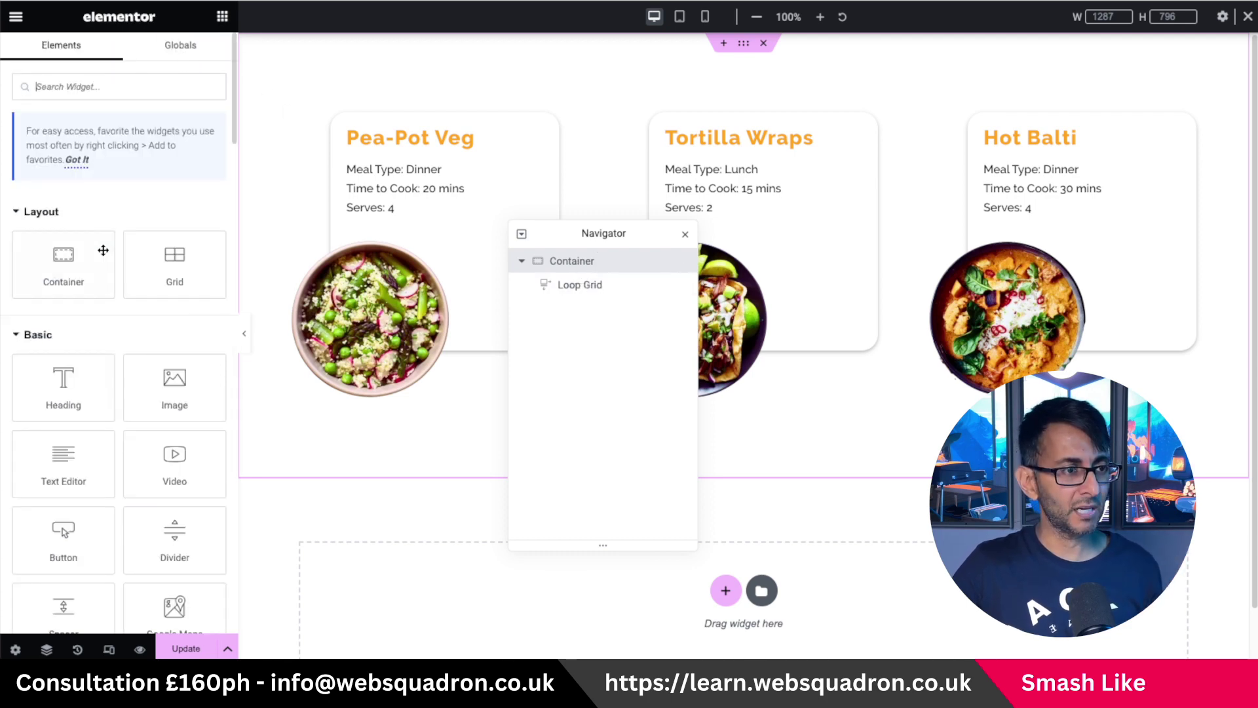
{"action": "left_click", "coordinate": [69, 271]}
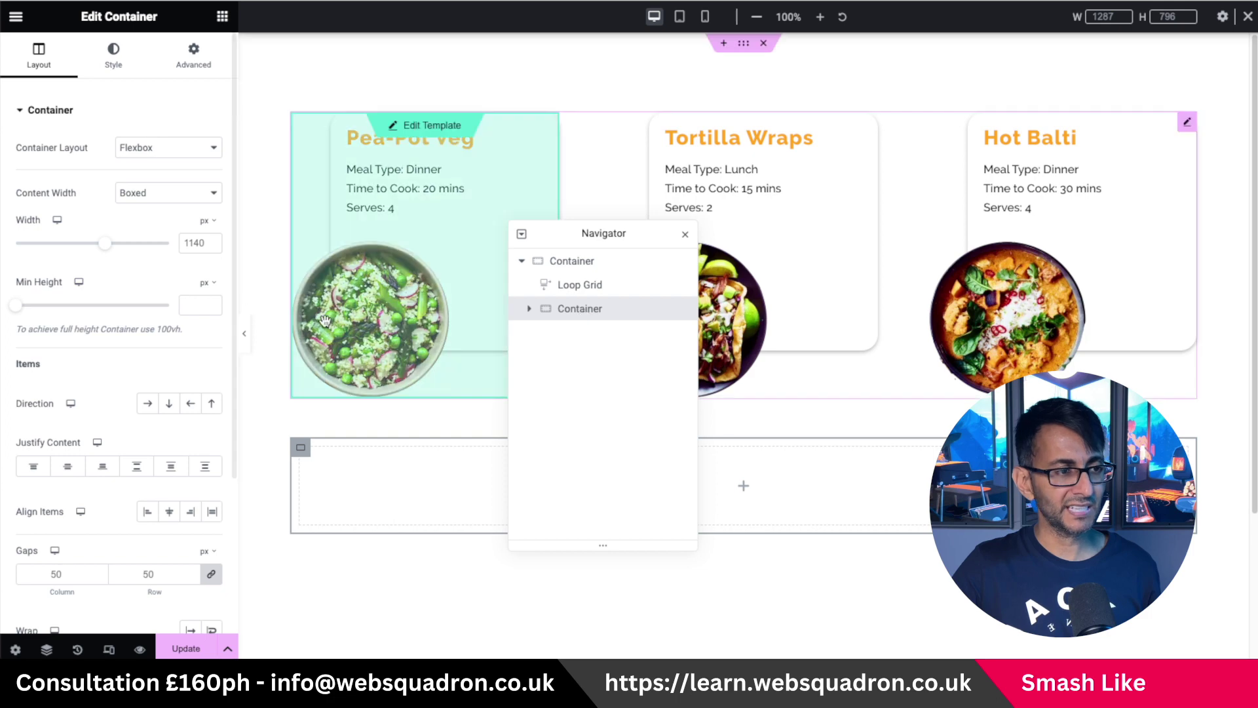
{"action": "right_click", "coordinate": [573, 308]}
{"action": "left_click", "coordinate": [617, 338]}
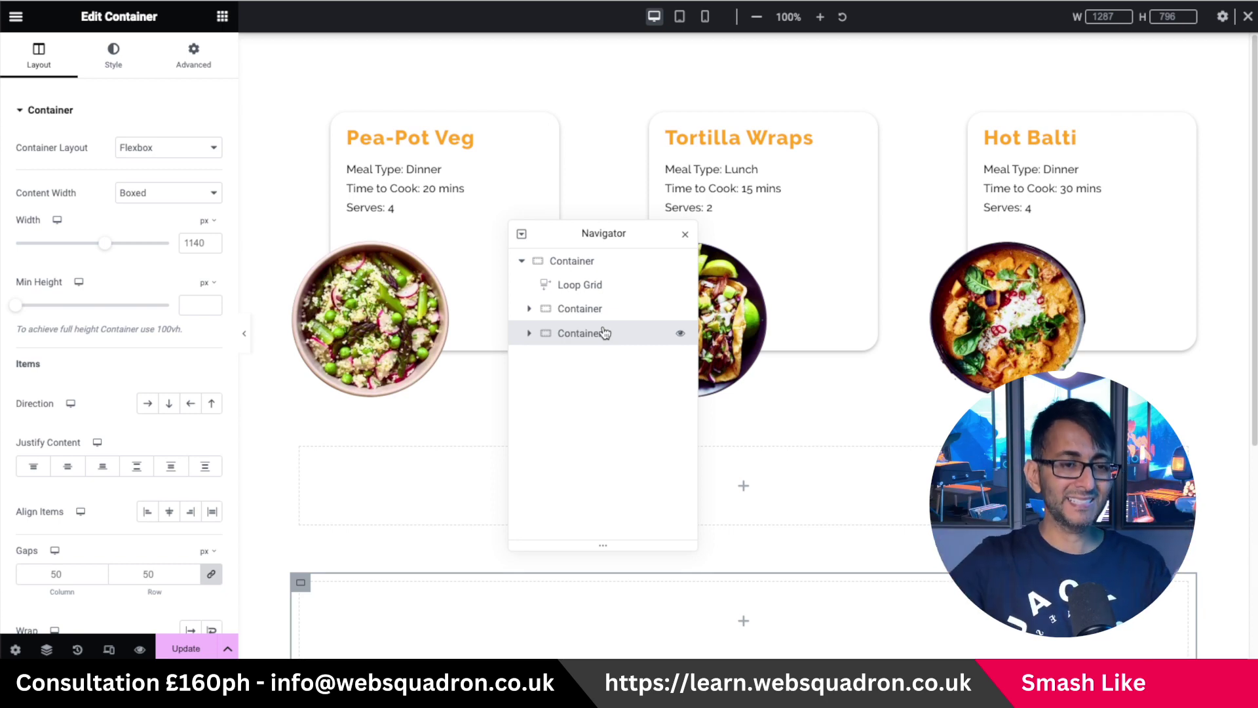
- Copy the loop grid and paste it into the second of the two new inner containers
{"action": "left_click", "coordinate": [599, 290]}
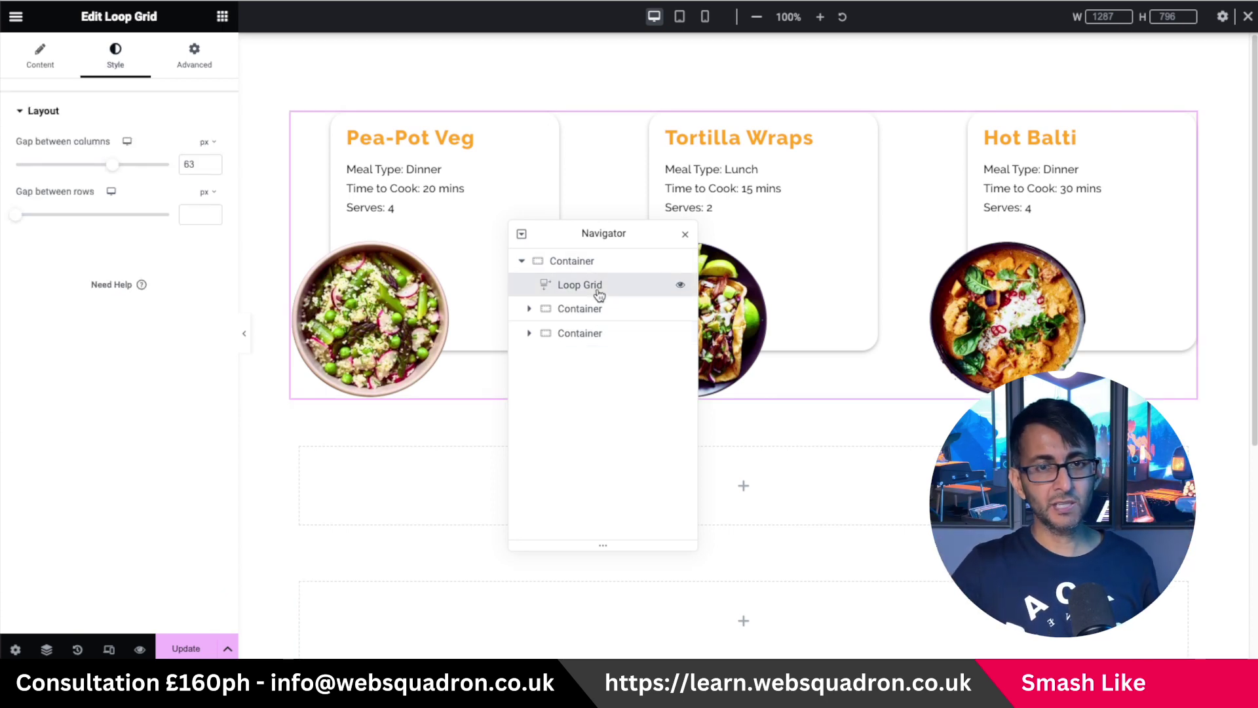
{"action": "right_click", "coordinate": [583, 293]}
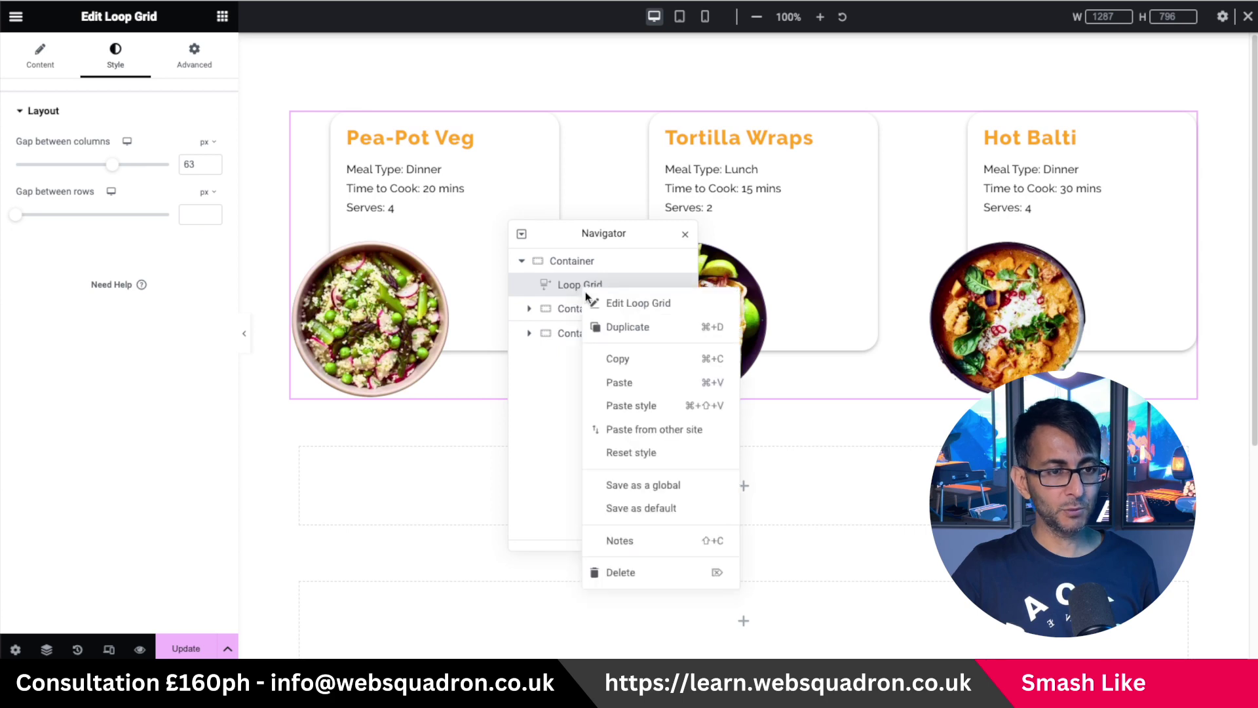
{"action": "left_click", "coordinate": [623, 357]}
{"action": "right_click", "coordinate": [446, 629]}
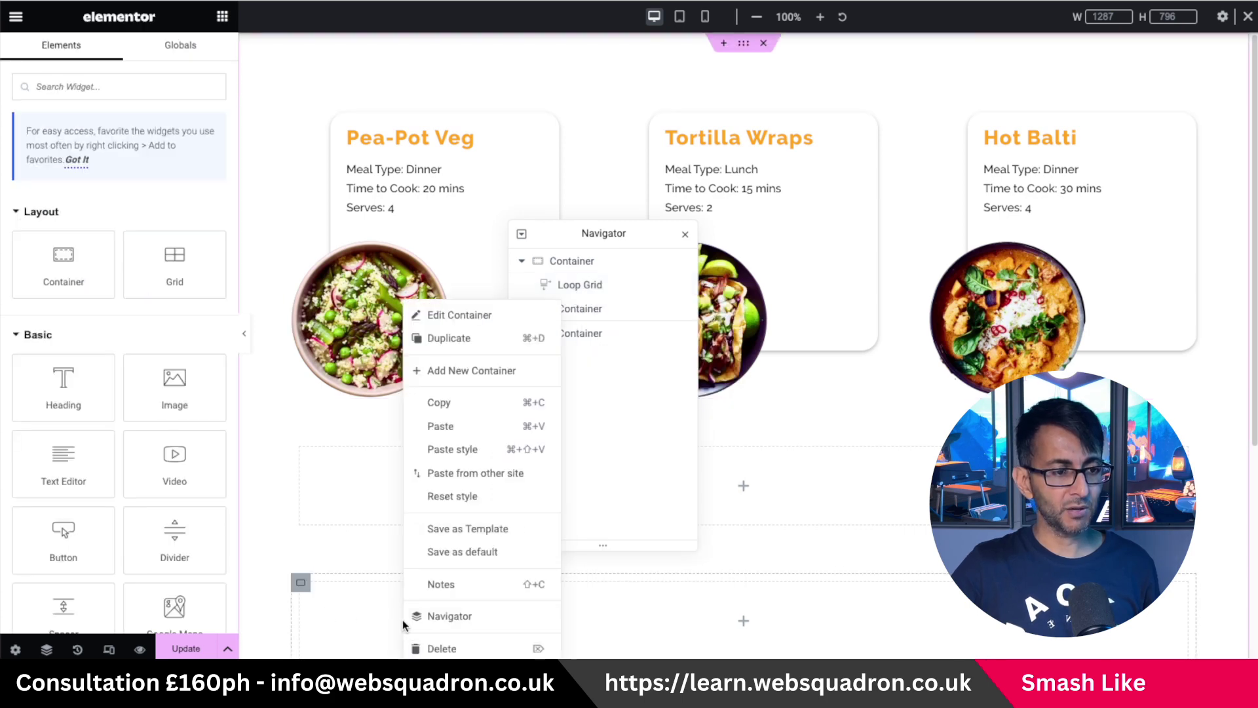
{"action": "left_click", "coordinate": [452, 426]}
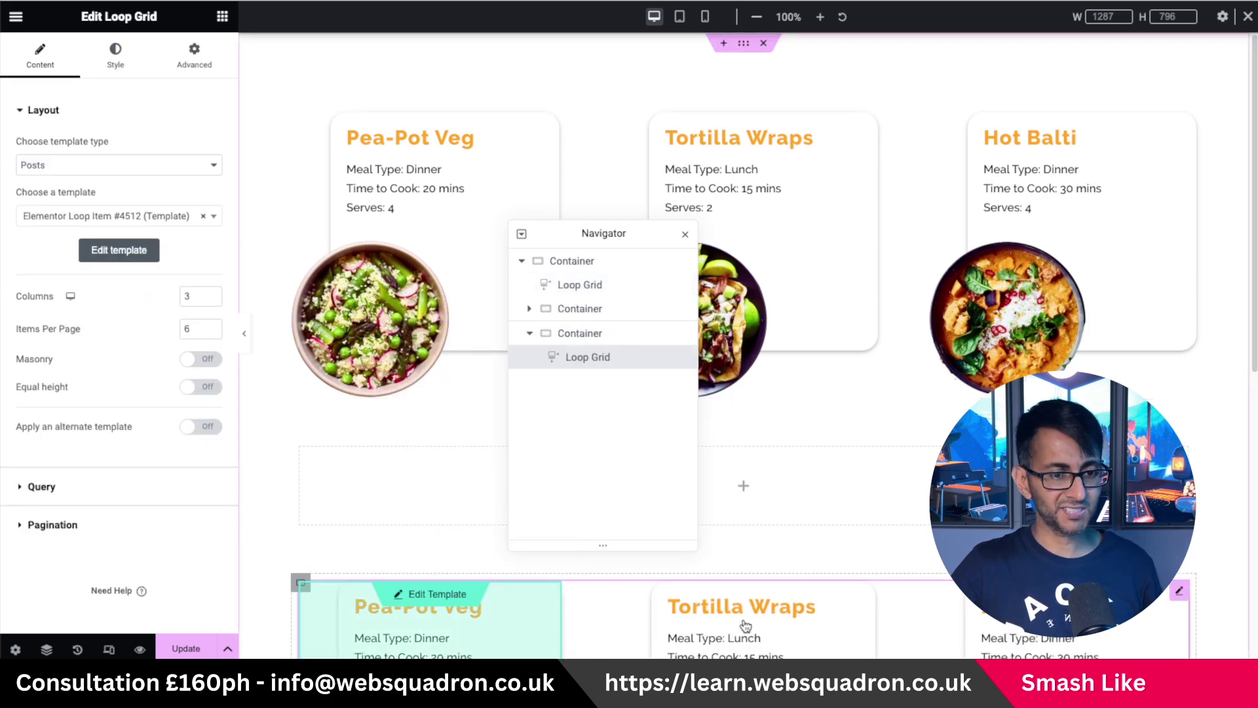
{"action": "scroll", "coordinate": [486, 575], "scroll_direction": "down", "scroll_amount": 2}
{"action": "scroll", "coordinate": [498, 197], "scroll_direction": "up", "scroll_amount": 3}
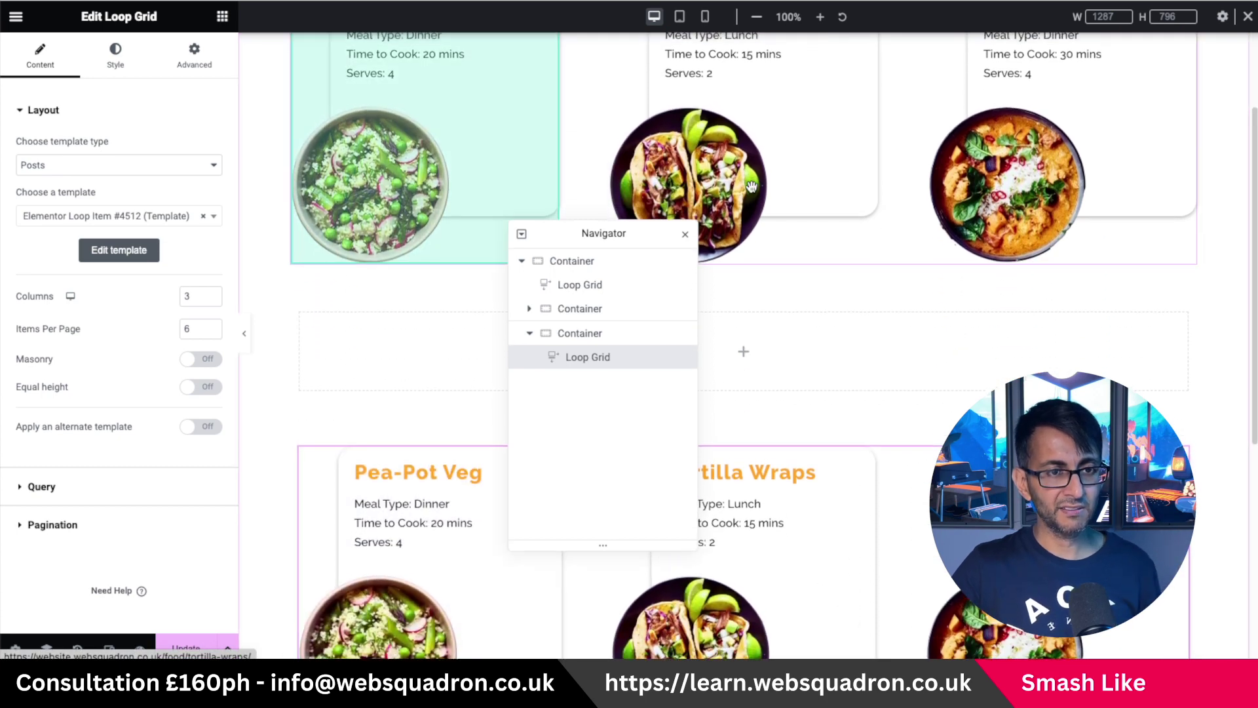
- Delete the original loop grid that sits directly in the main container
{"action": "right_click", "coordinate": [599, 289]}
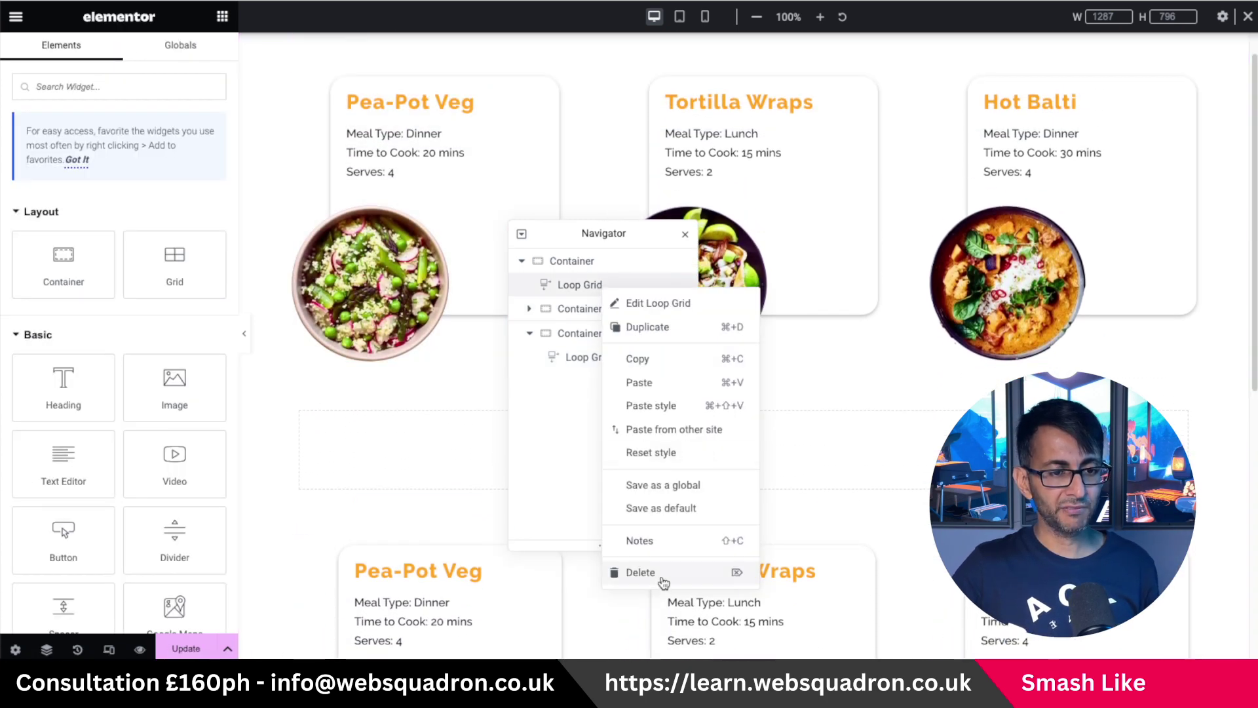
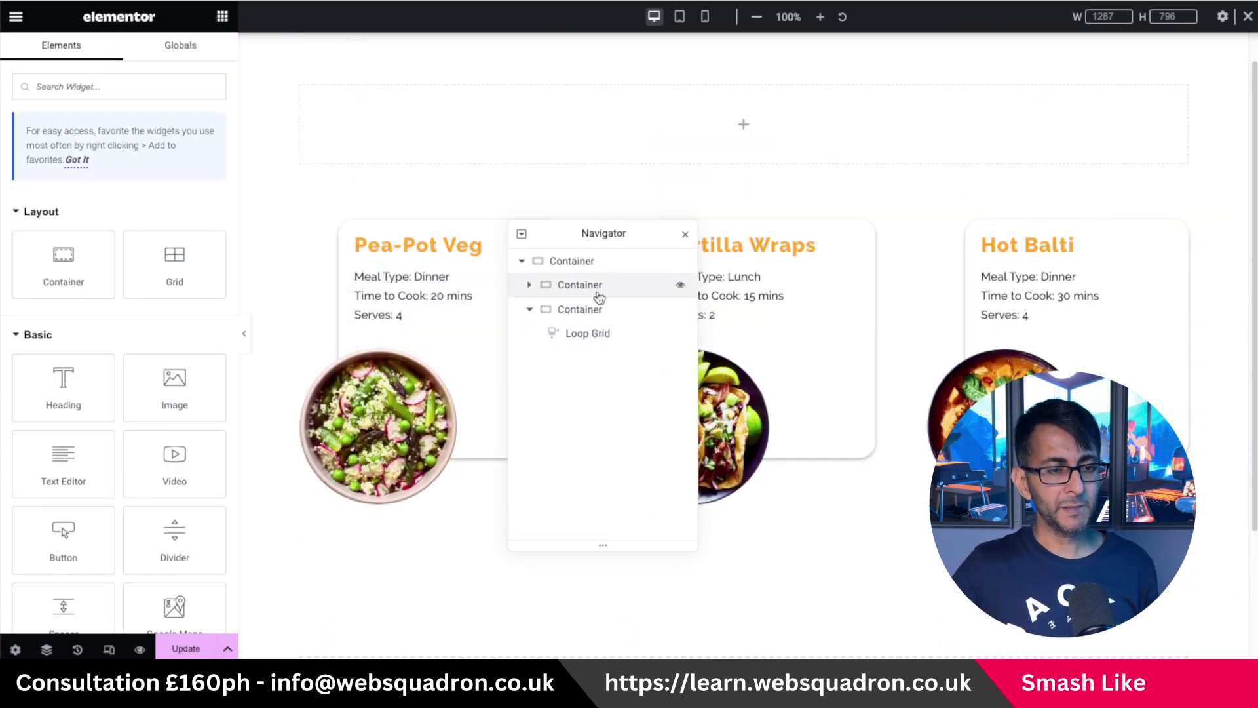
{"action": "left_click", "coordinate": [601, 291]}
{"action": "left_click", "coordinate": [588, 308]}
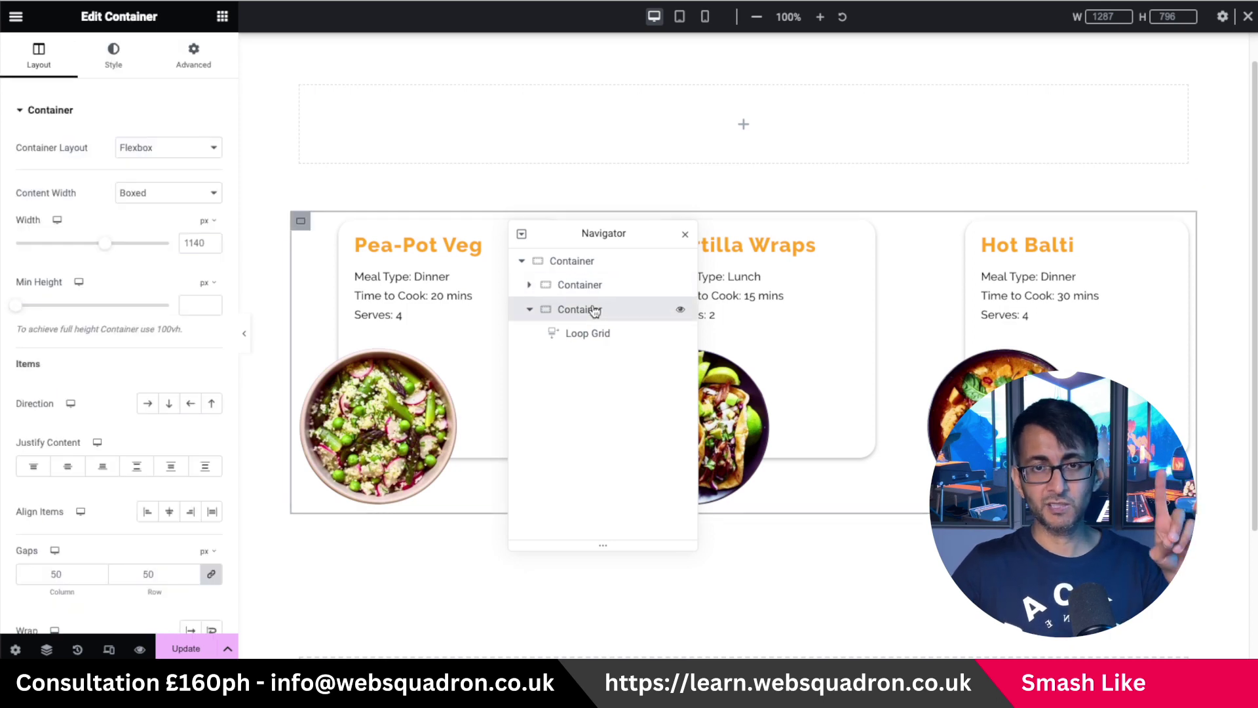
- Set the main container's direction to horizontal row and its column and row gaps to 0
{"action": "left_click", "coordinate": [596, 262]}
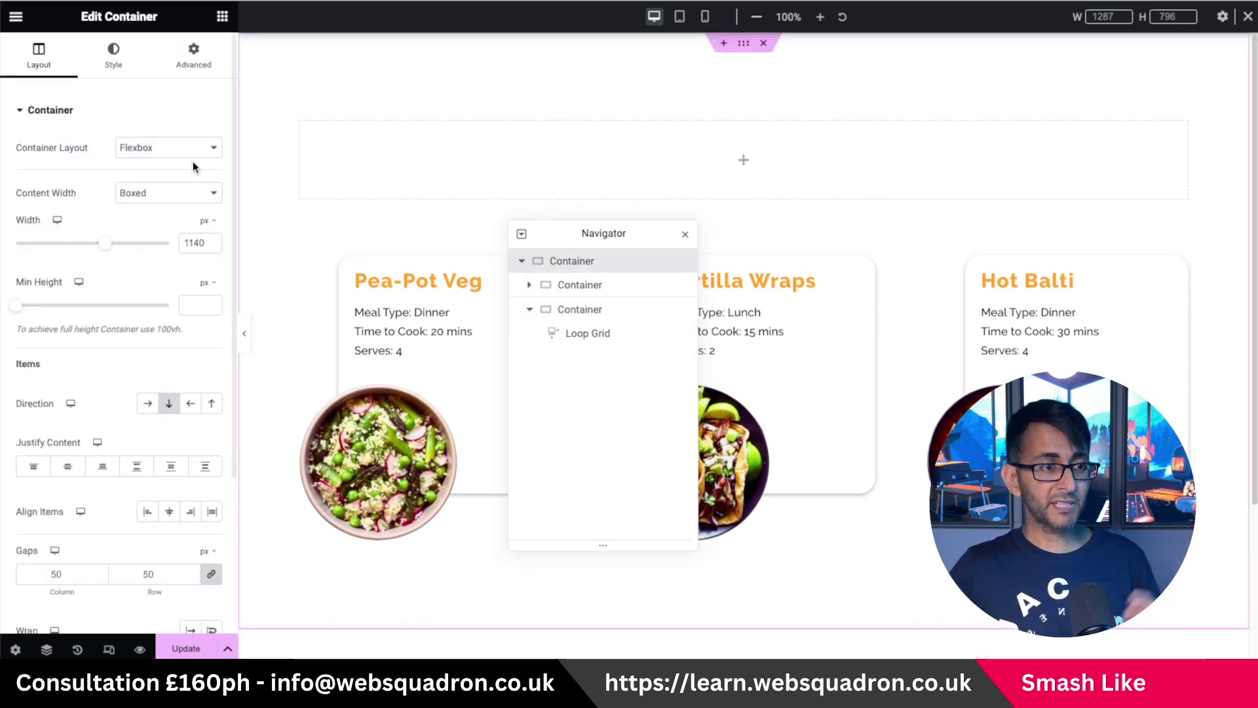
{"action": "left_click", "coordinate": [148, 405]}
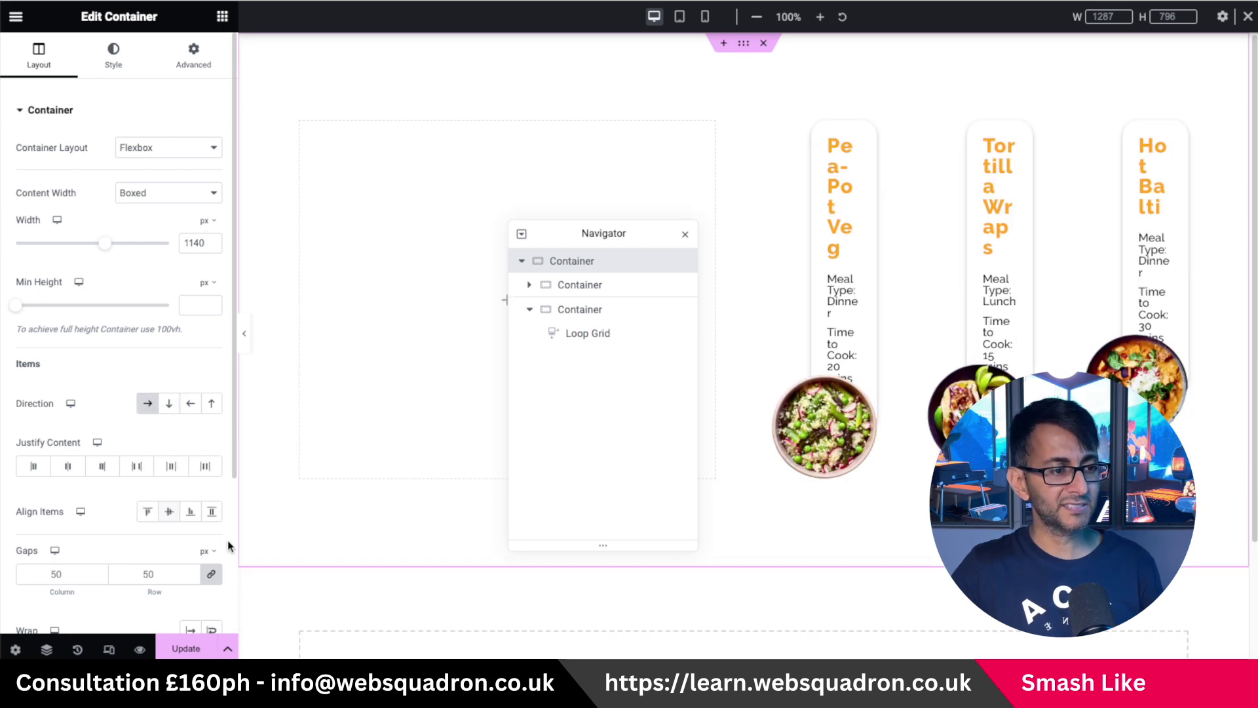
{"action": "double_click", "coordinate": [105, 573]}
{"action": "type", "text": "0"}
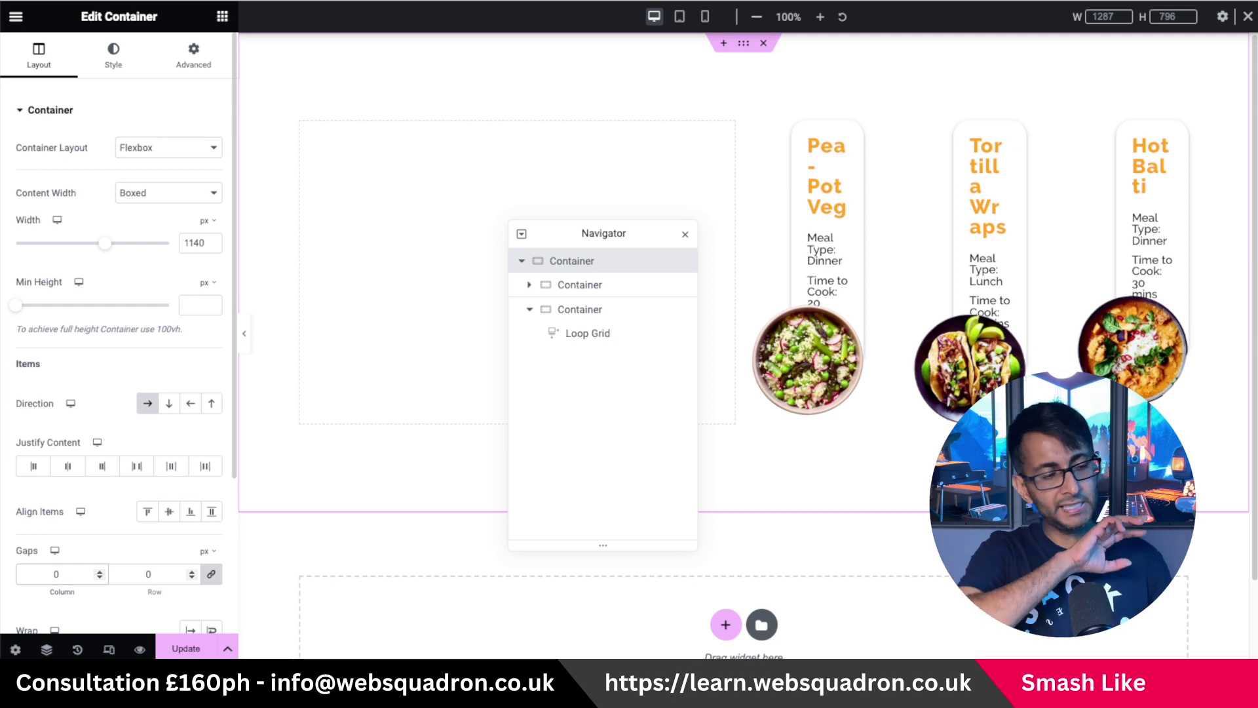
- Set the column and row gaps of both inner containers to 0, ending with the empty one selected
{"action": "left_click", "coordinate": [580, 284]}
{"action": "double_click", "coordinate": [65, 575]}
{"action": "type", "text": "0"}
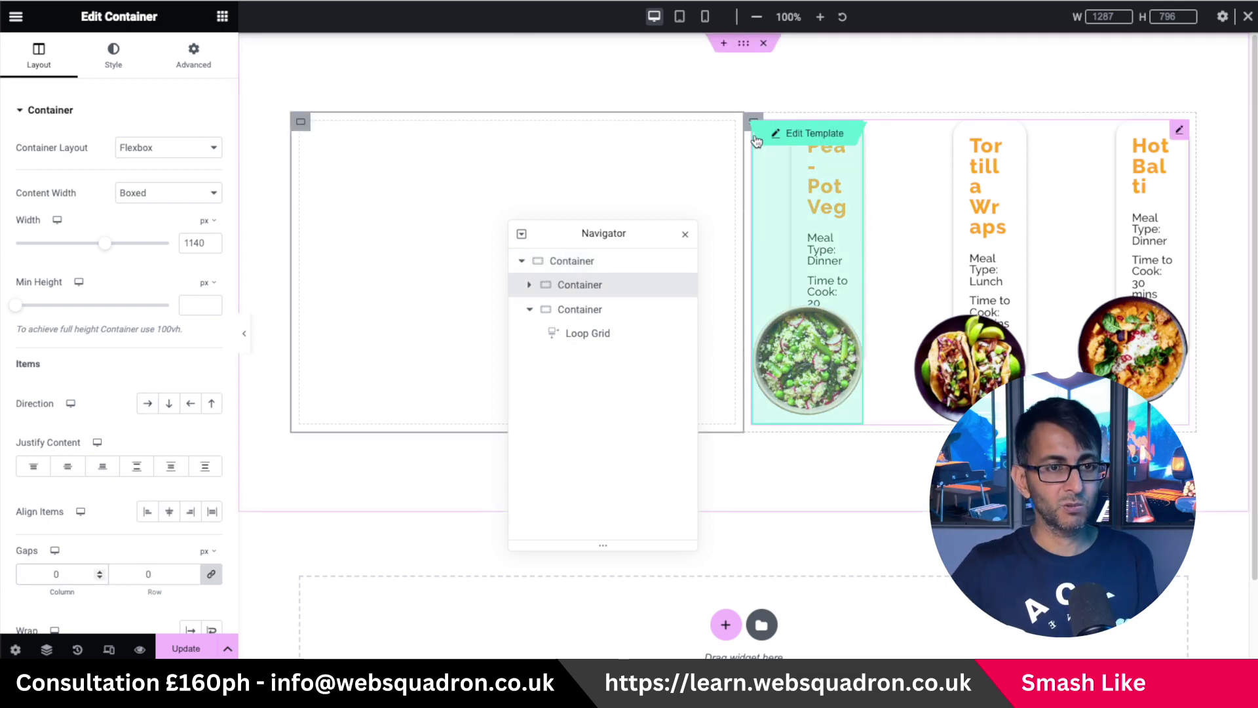
{"action": "left_click", "coordinate": [753, 123]}
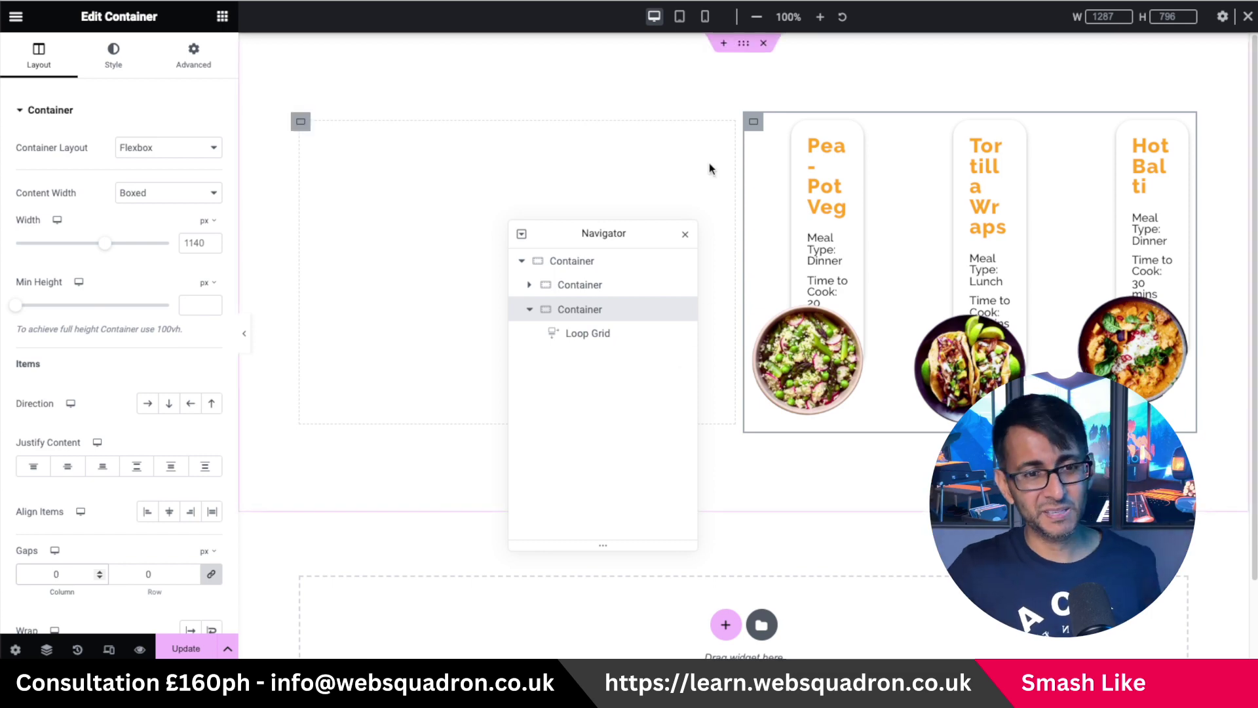
{"action": "left_click", "coordinate": [578, 284]}
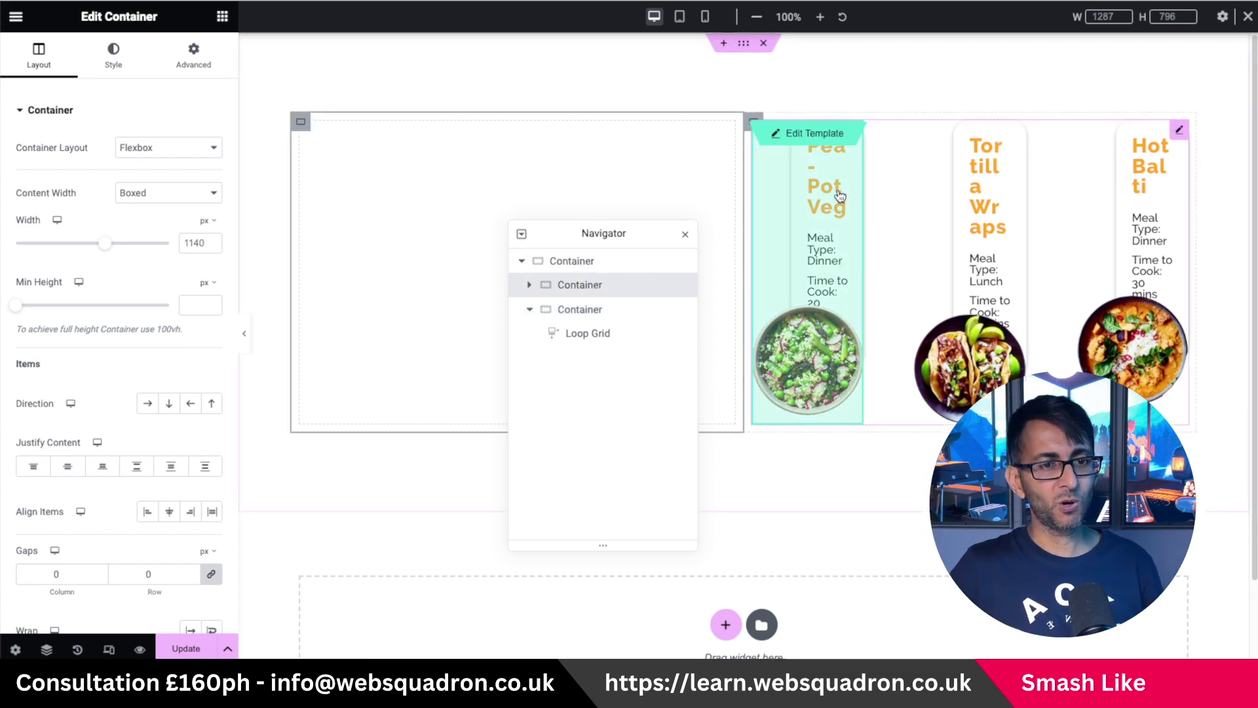
- Set the loop grid's query order to ASC
{"action": "left_click", "coordinate": [588, 333]}
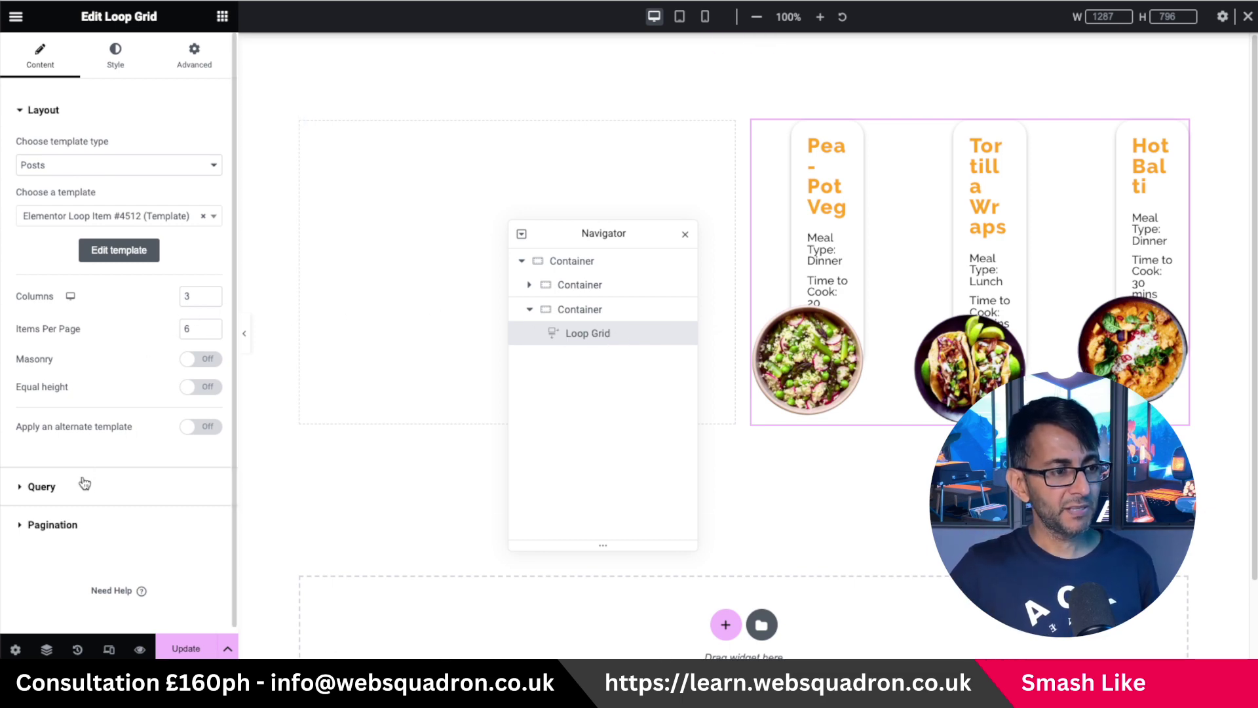
{"action": "left_click", "coordinate": [41, 486]}
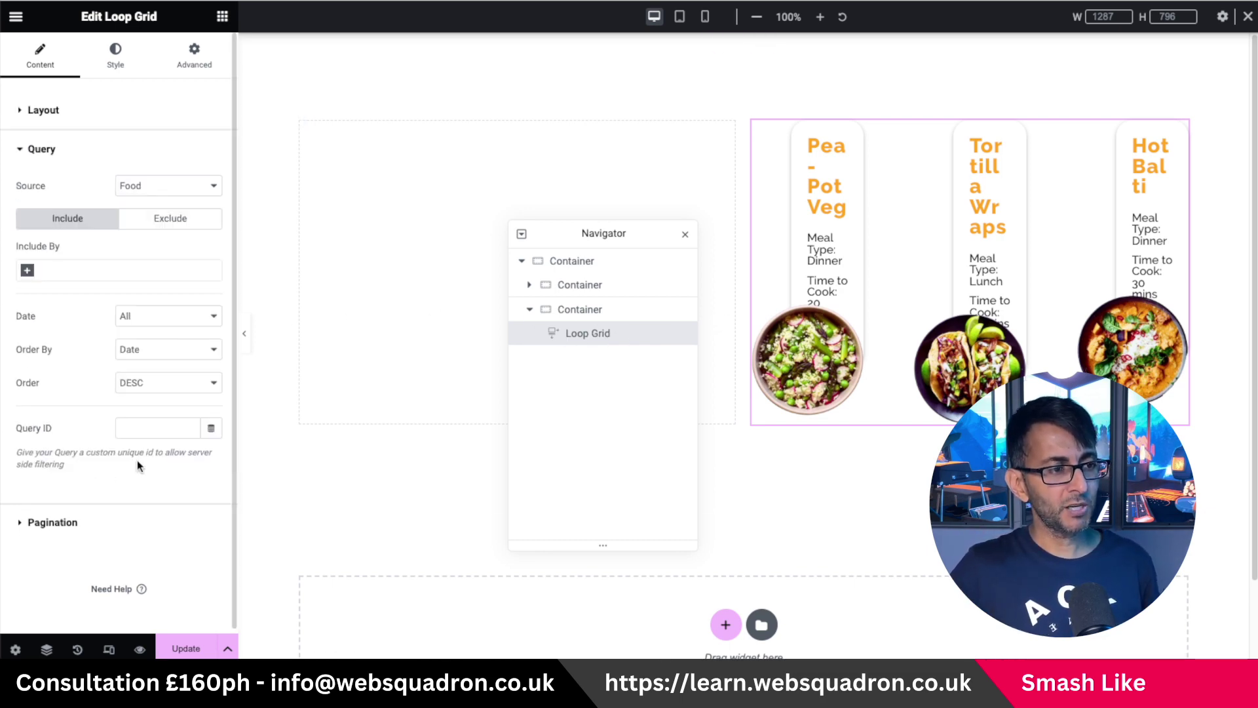
{"action": "left_click", "coordinate": [159, 385]}
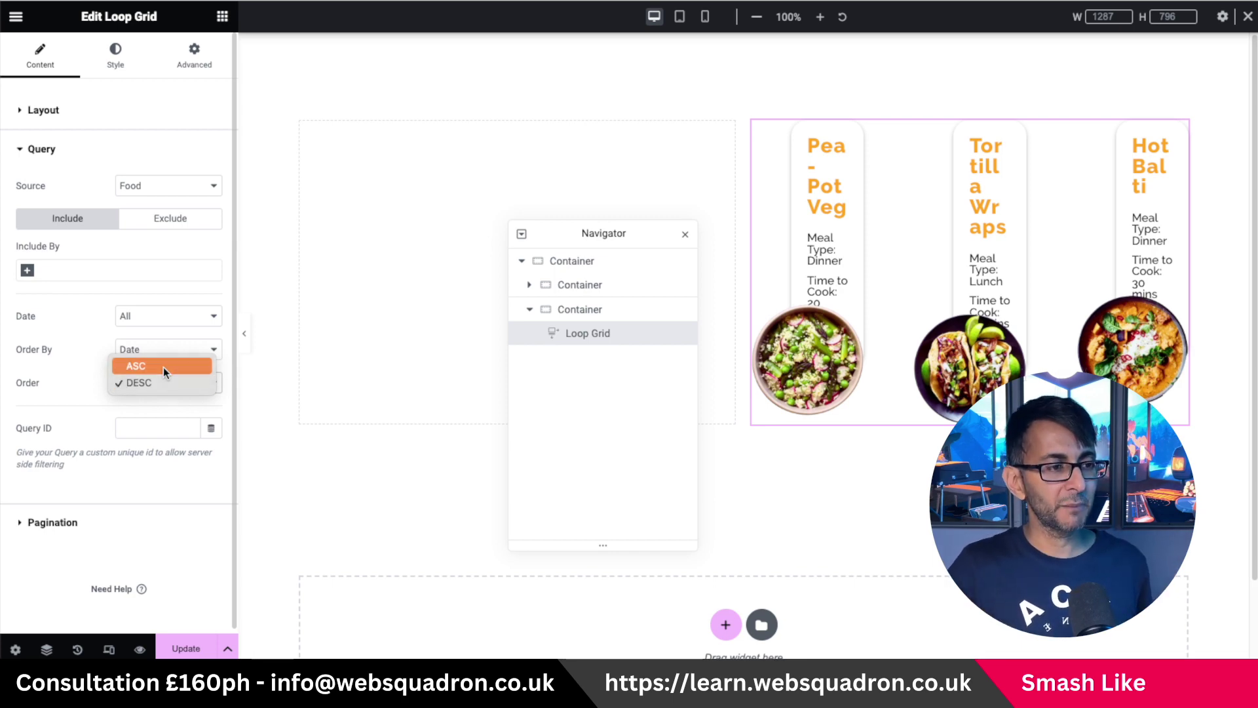
{"action": "left_click", "coordinate": [164, 367]}
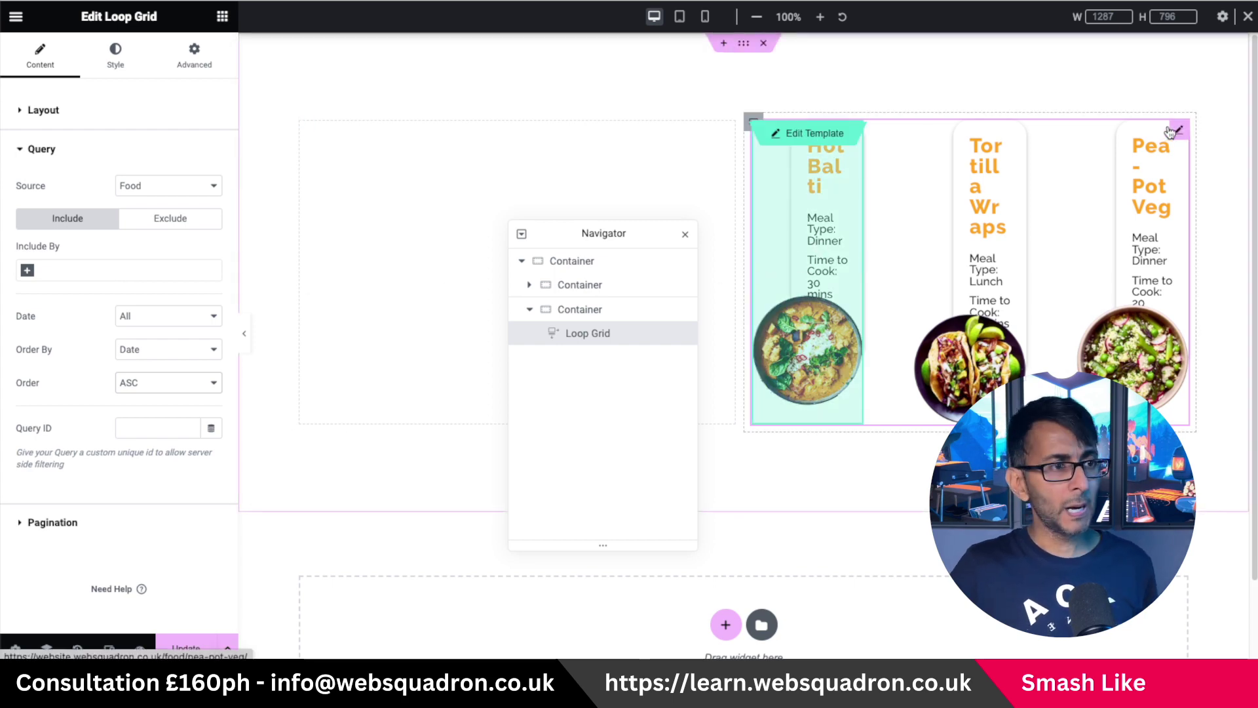
- Set the loop grid's layout to 2 columns and 2 items per page
{"action": "left_click", "coordinate": [71, 114]}
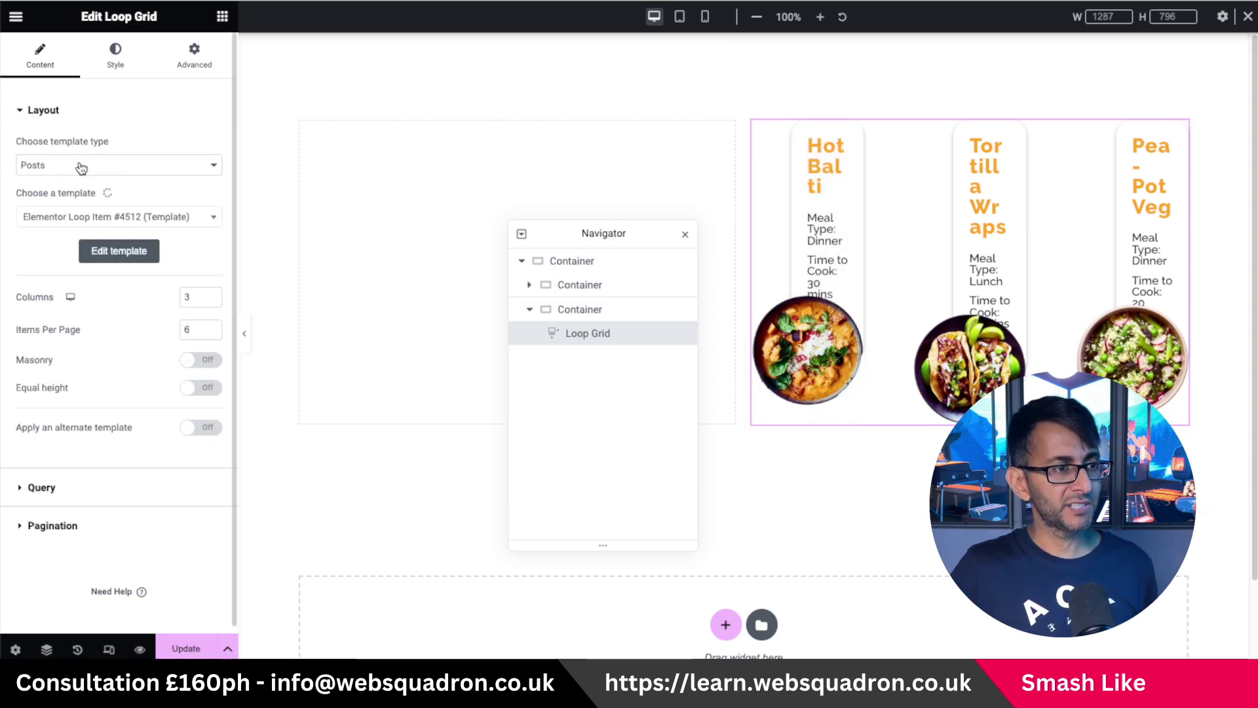
{"action": "type", "text": "2"}
{"action": "key", "text": "Tab"}
{"action": "type", "text": "2"}
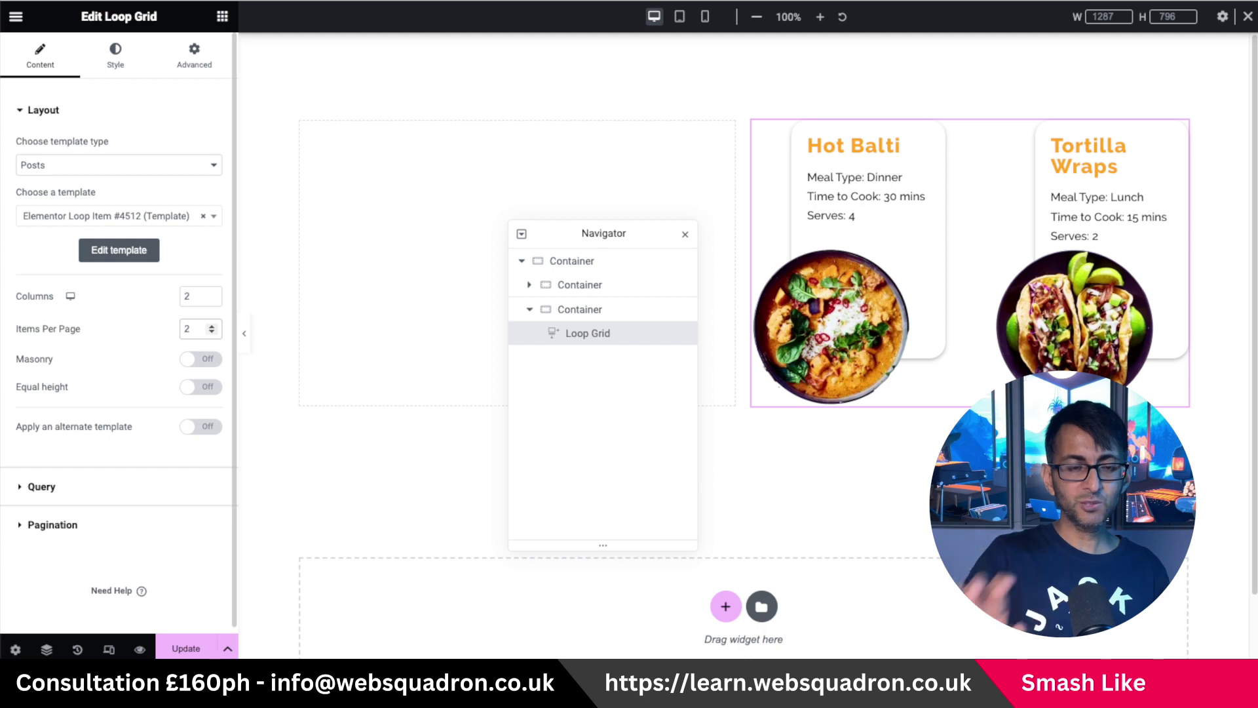
- Make the empty inner container's content full width and set its width to 40%
{"action": "left_click", "coordinate": [583, 286]}
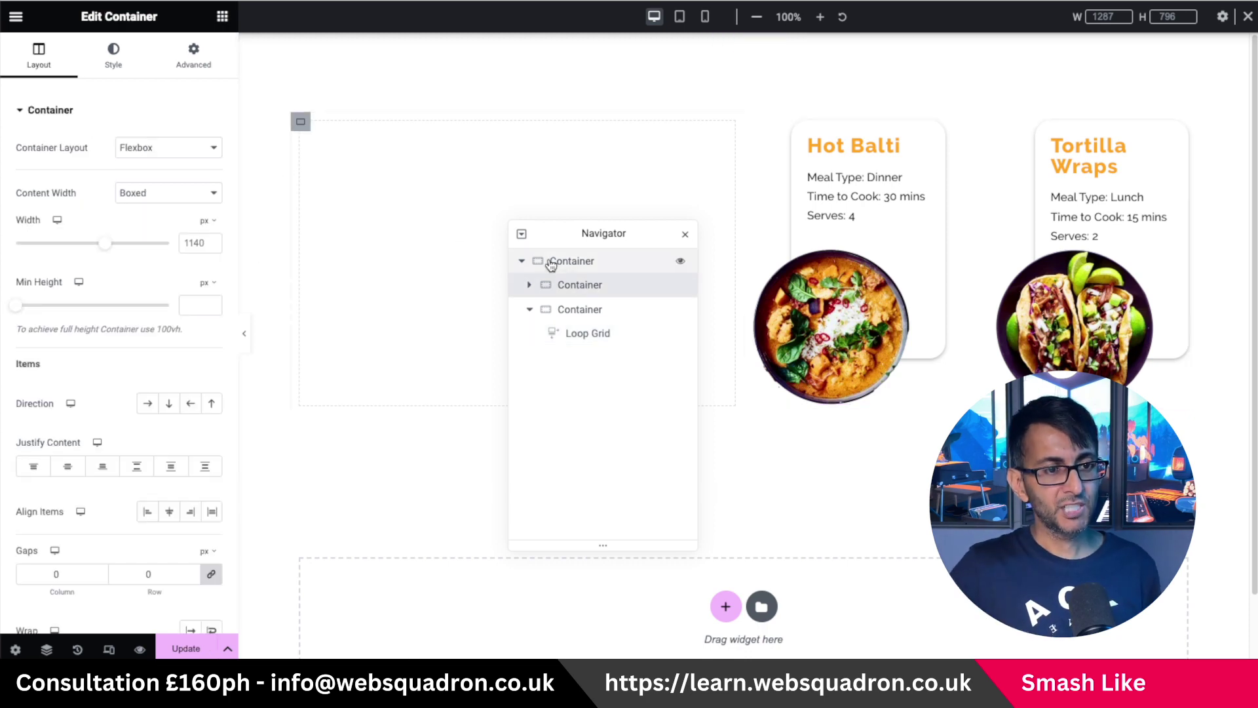
{"action": "left_click", "coordinate": [162, 194]}
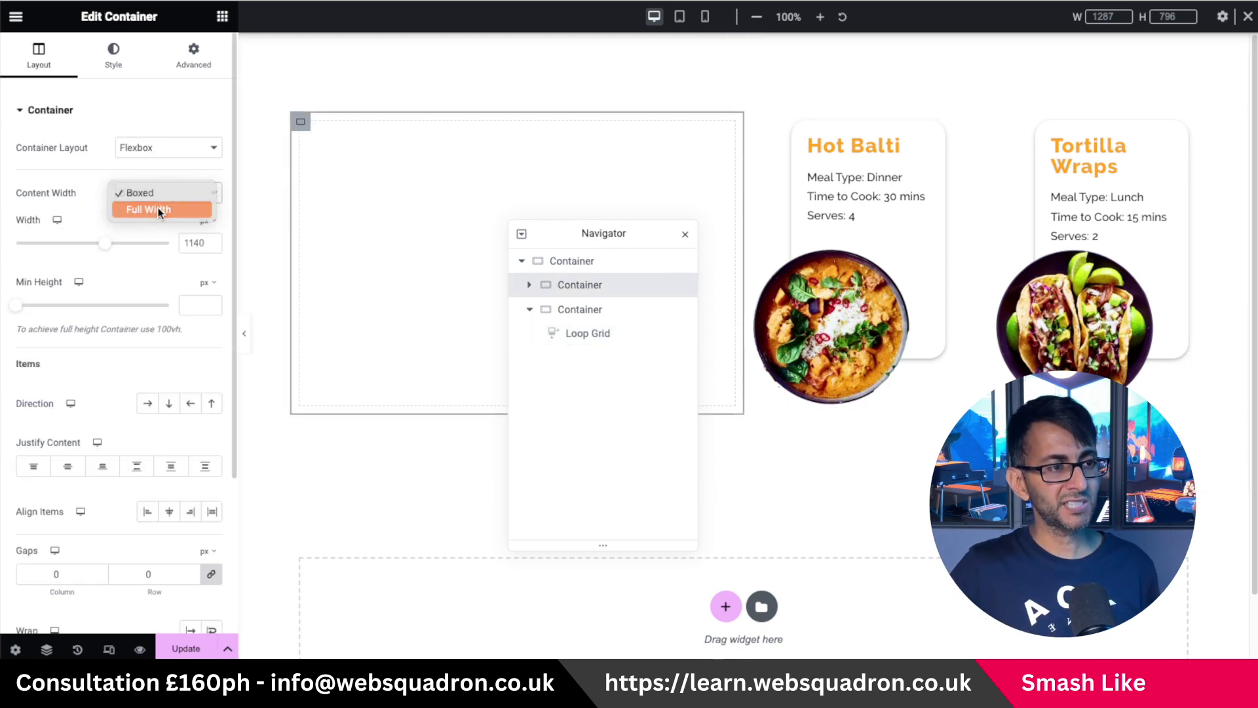
{"action": "left_click", "coordinate": [159, 210]}
{"action": "left_click_drag", "start_coordinate": [169, 244], "coordinate": [141, 247]}
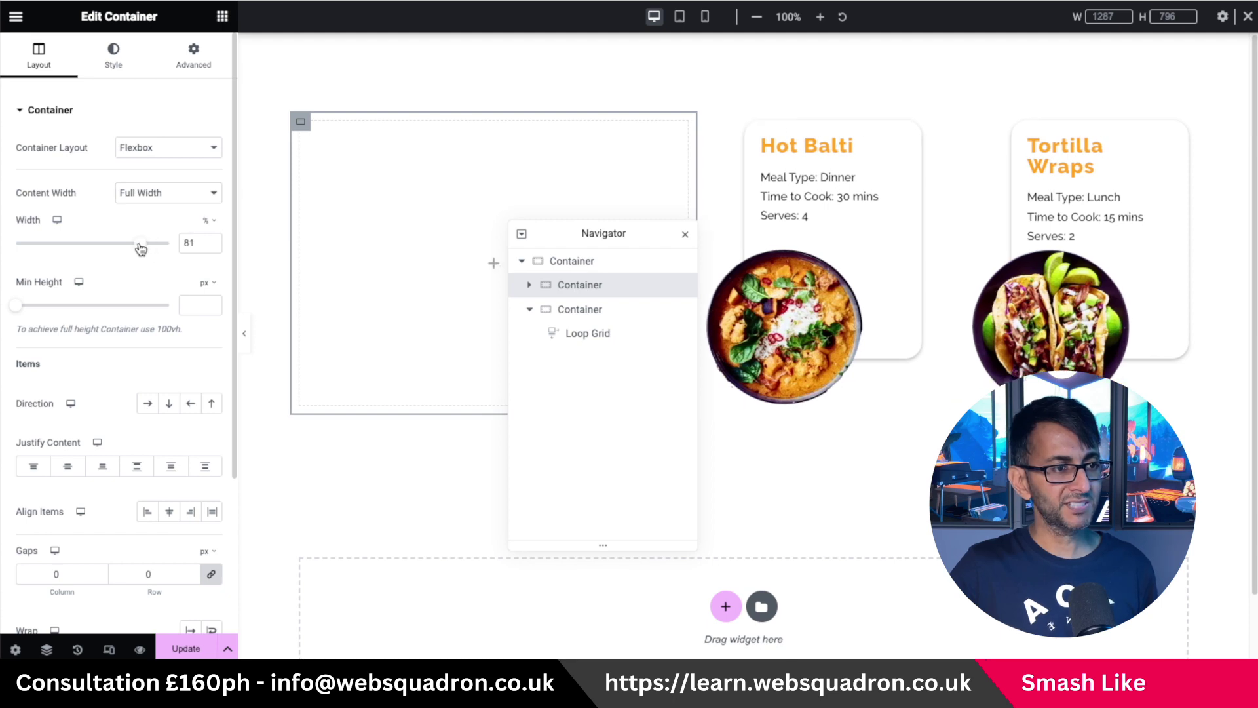
{"action": "double_click", "coordinate": [188, 243]}
{"action": "type", "text": "40"}
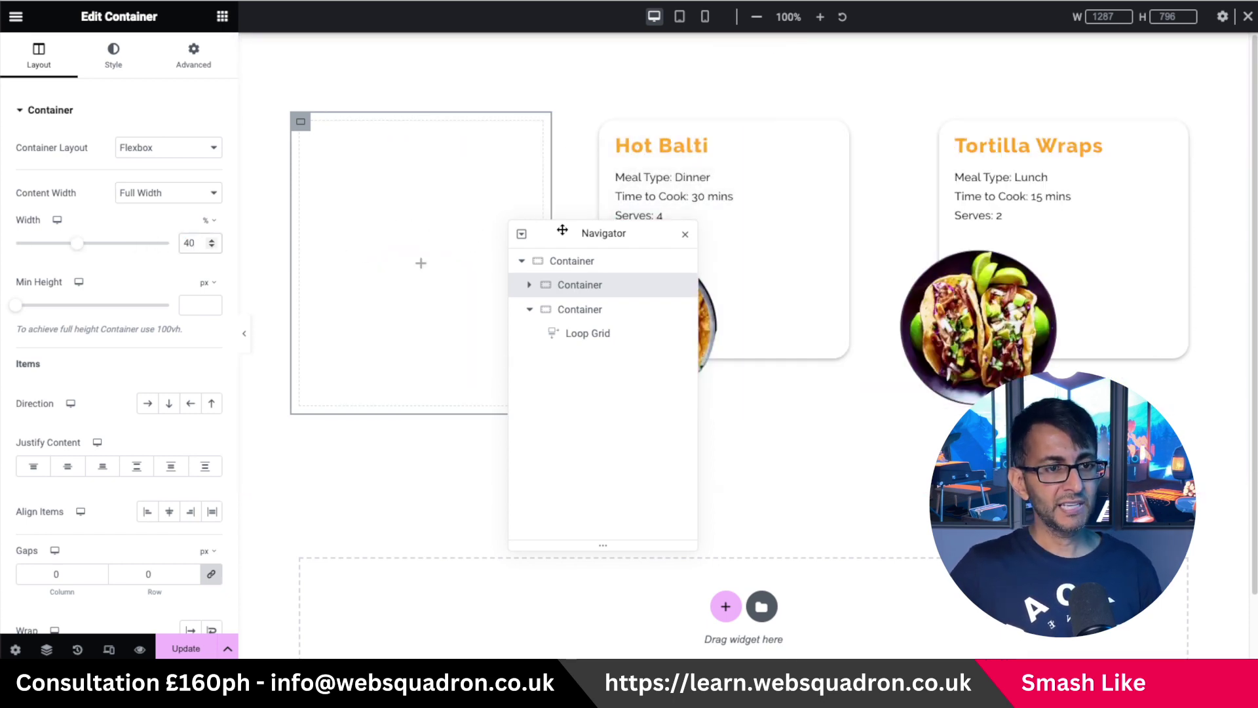
- Make the loop grid's container full width at 60%, and check the width settings of both inner containers
{"action": "left_click", "coordinate": [577, 309]}
{"action": "left_click", "coordinate": [167, 192]}
{"action": "left_click", "coordinate": [162, 209]}
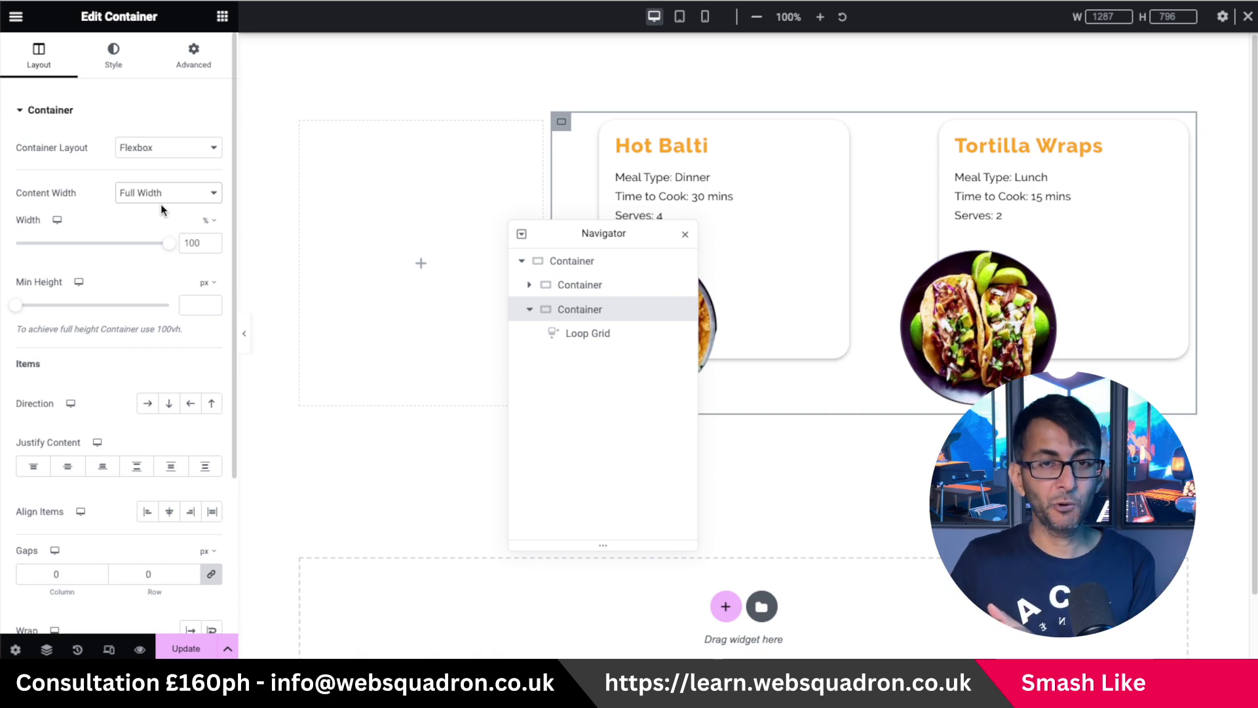
{"action": "double_click", "coordinate": [192, 242]}
{"action": "type", "text": "60"}
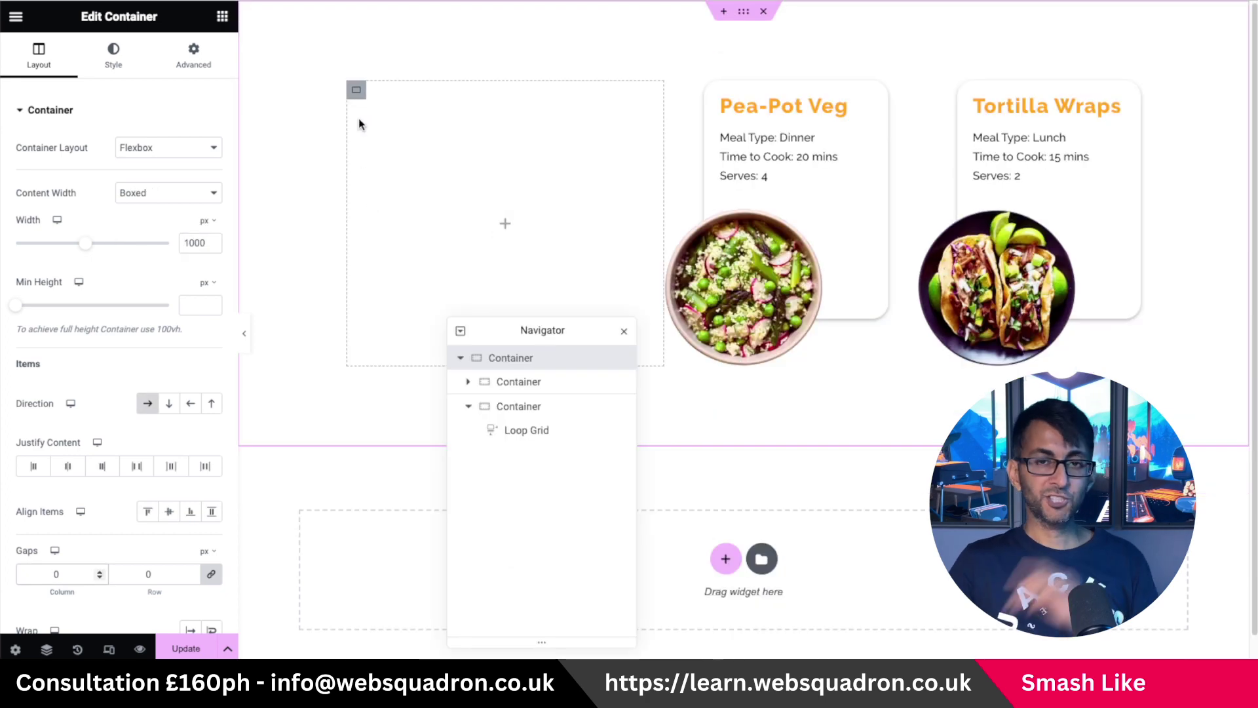
{"action": "left_click", "coordinate": [541, 383]}
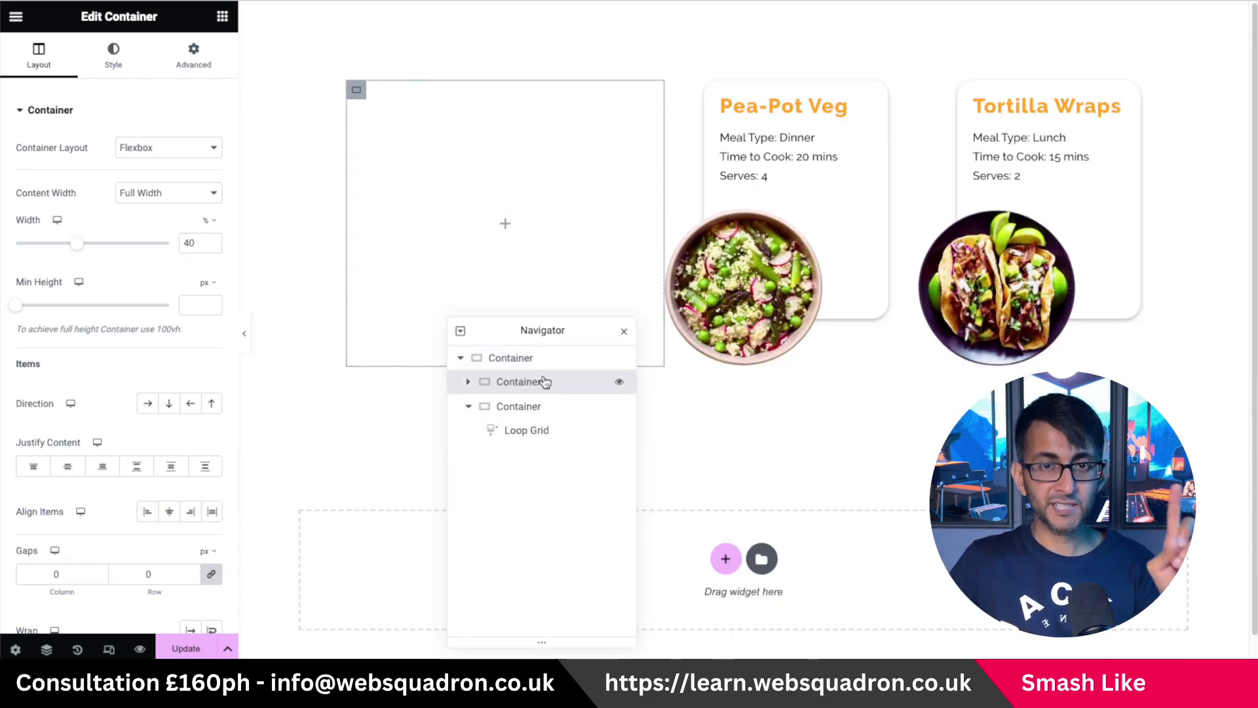
{"action": "left_click", "coordinate": [521, 407]}
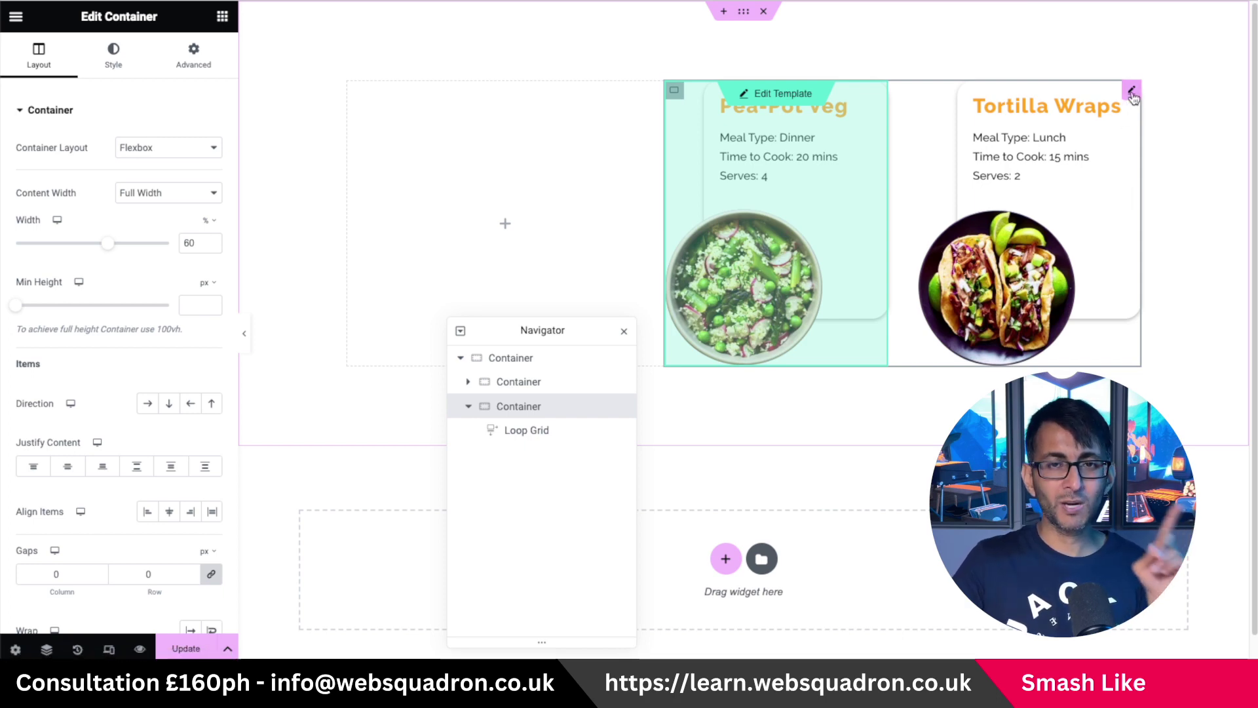
- Set the loop grid's gap between columns to 20 px
{"action": "left_click", "coordinate": [575, 431]}
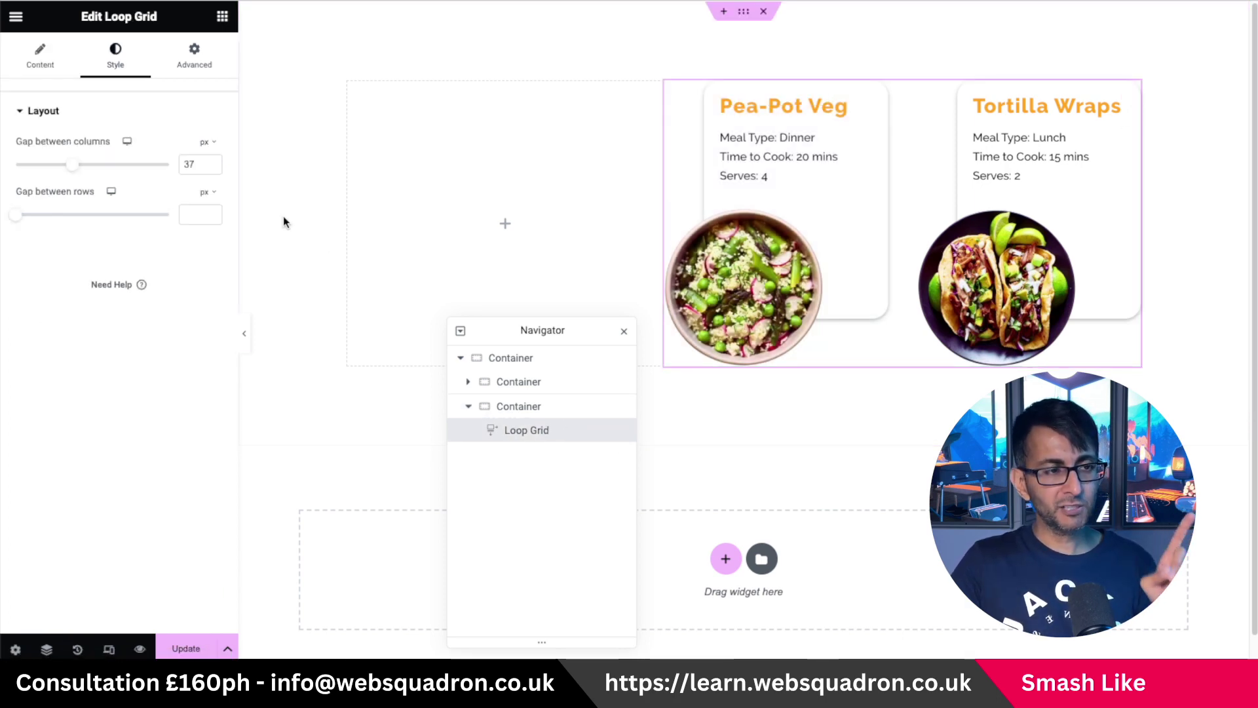
{"action": "left_click_drag", "start_coordinate": [70, 172], "coordinate": [48, 175]}
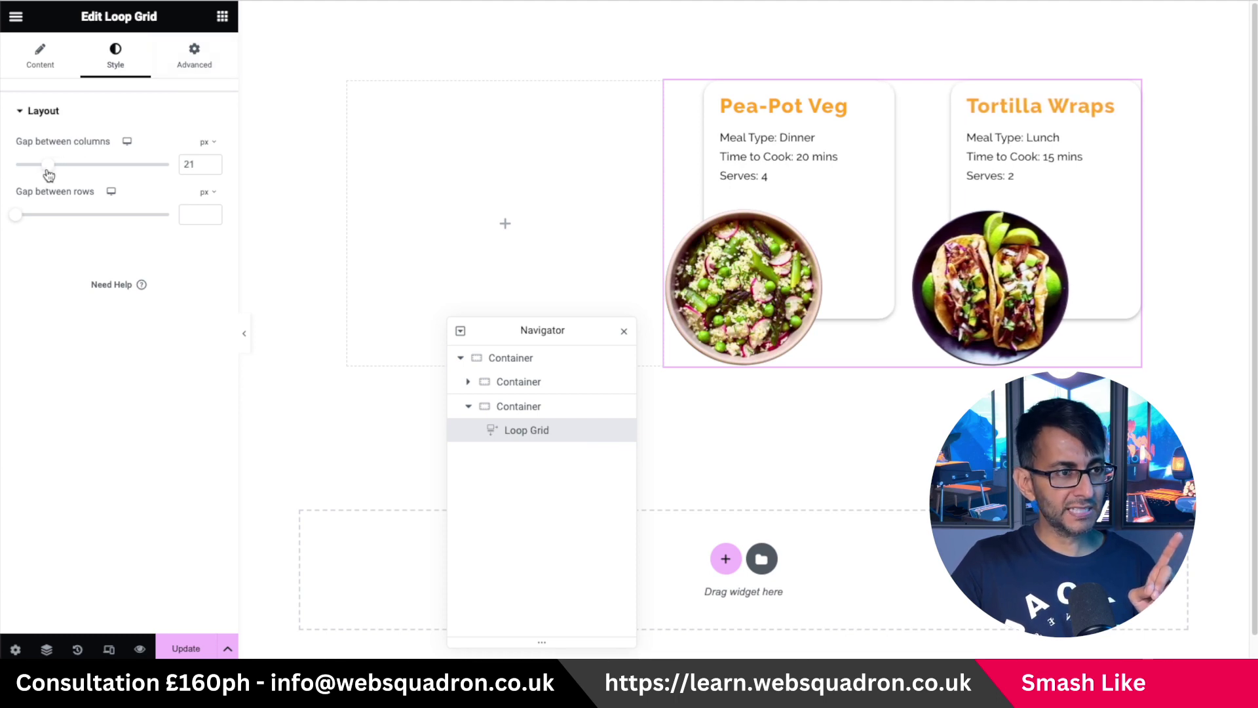
{"action": "type", "text": "20"}
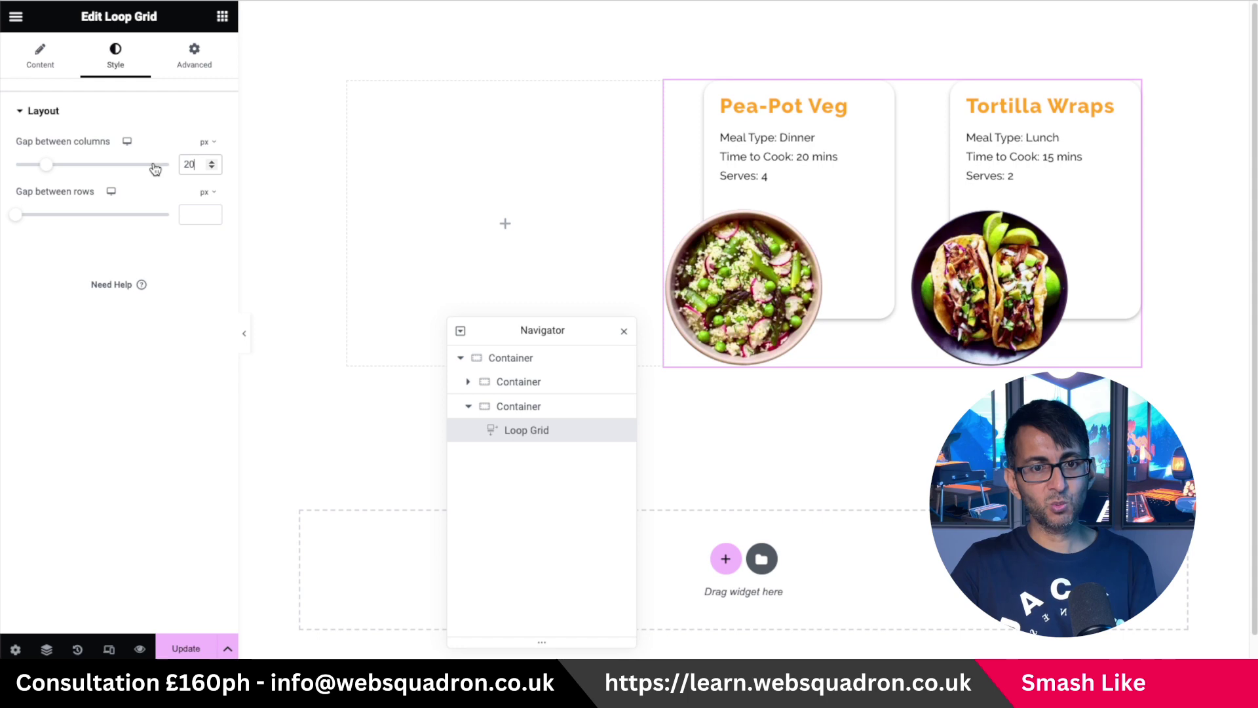
- Unlink the loop grid's margin and padding values and set its right margin to 80 px
{"action": "left_click", "coordinate": [198, 59]}
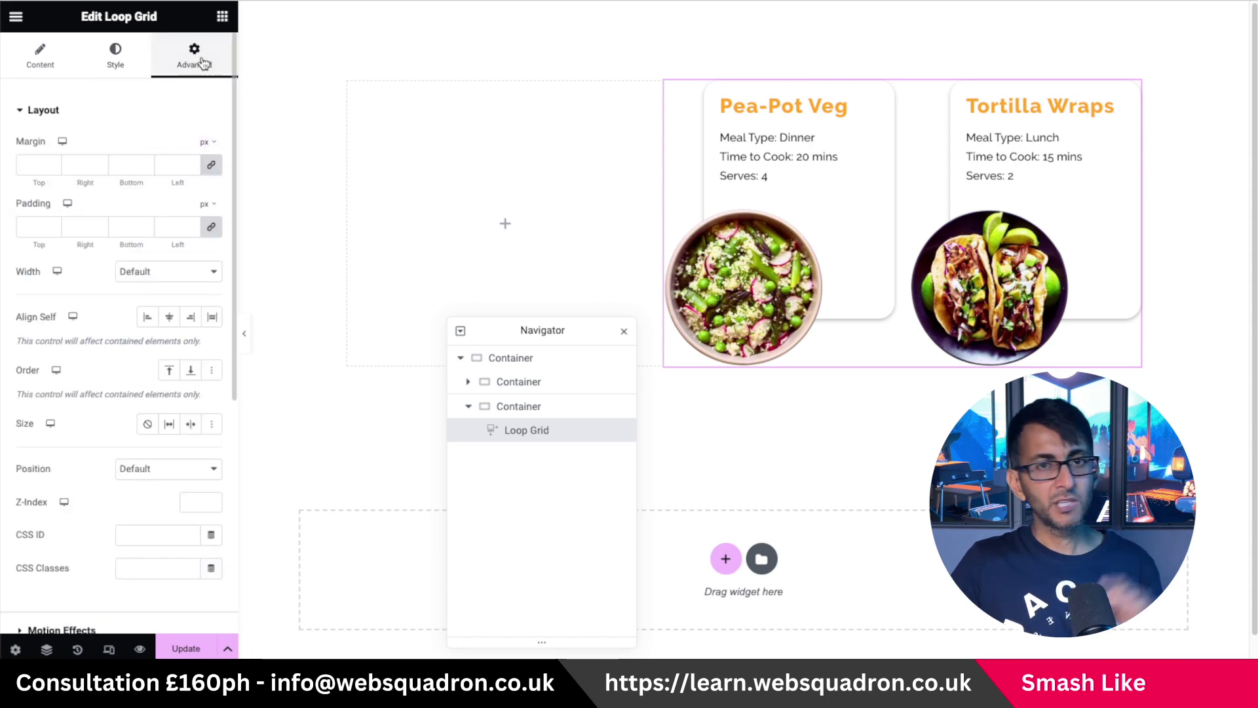
{"action": "left_click", "coordinate": [211, 165]}
{"action": "left_click", "coordinate": [211, 226]}
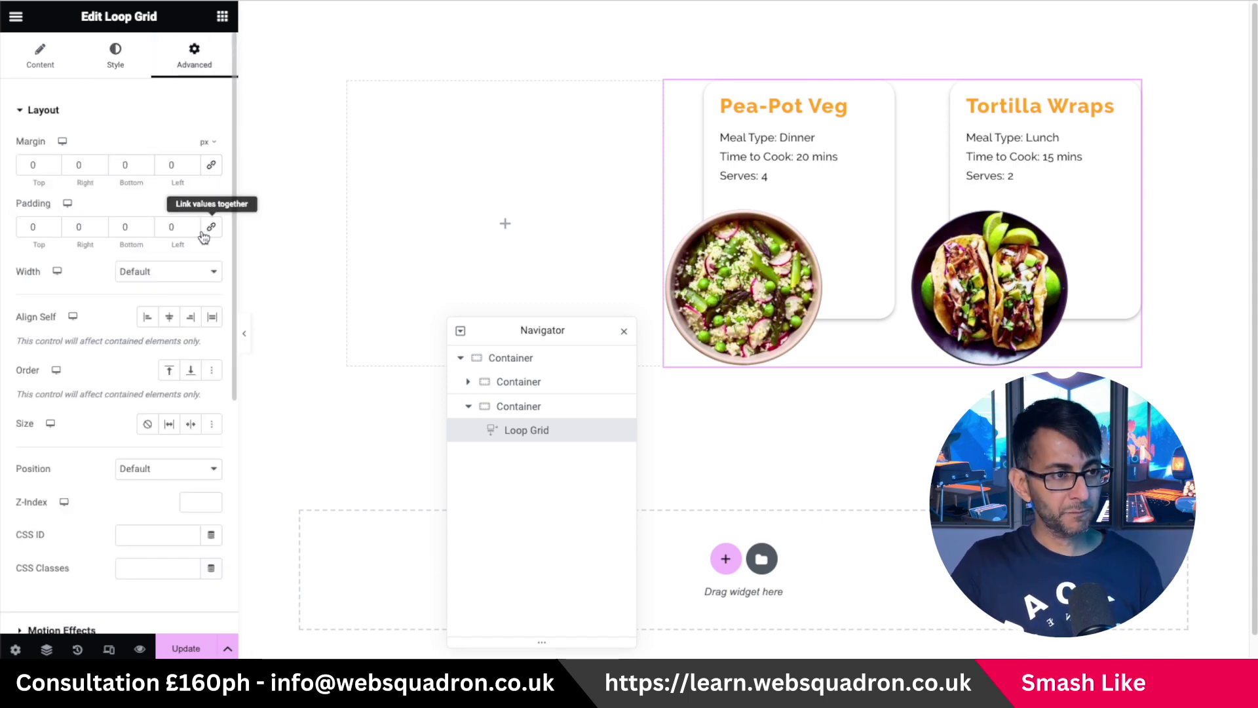
{"action": "double_click", "coordinate": [95, 166]}
{"action": "type", "text": "80"}
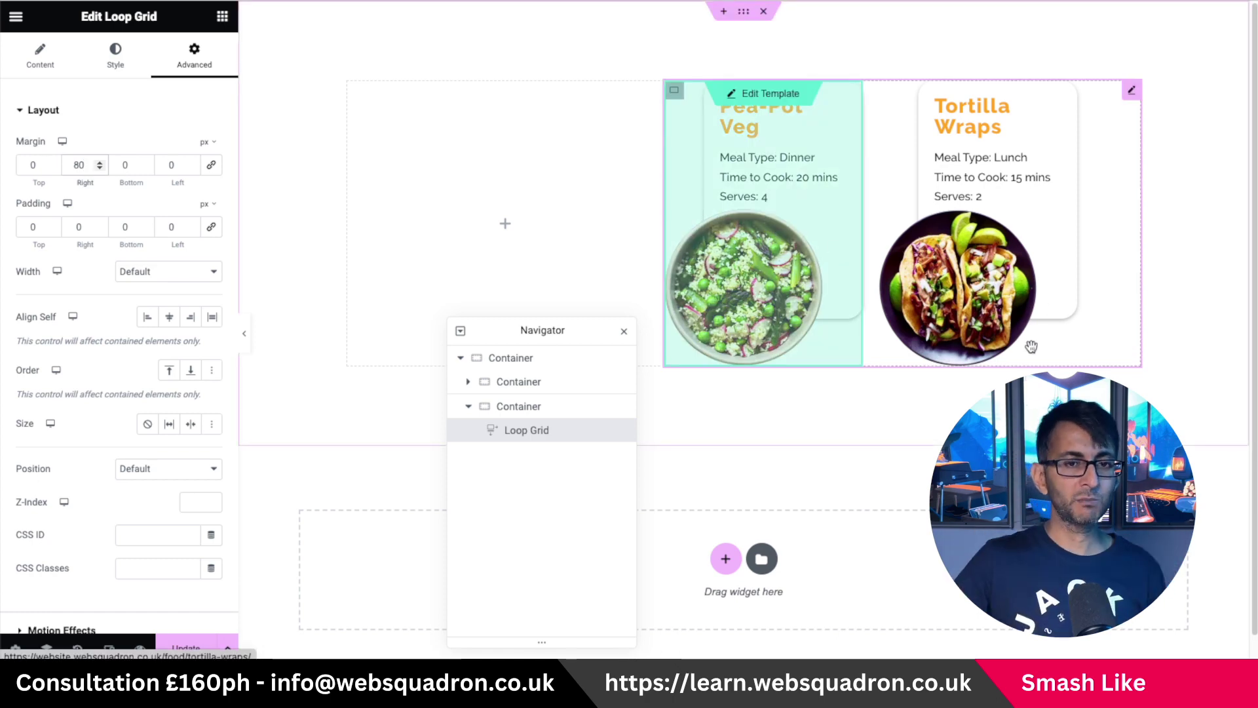
- Give the loop grid's container a minimum height of 600 px and justify its content to the end
{"action": "left_click", "coordinate": [673, 91]}
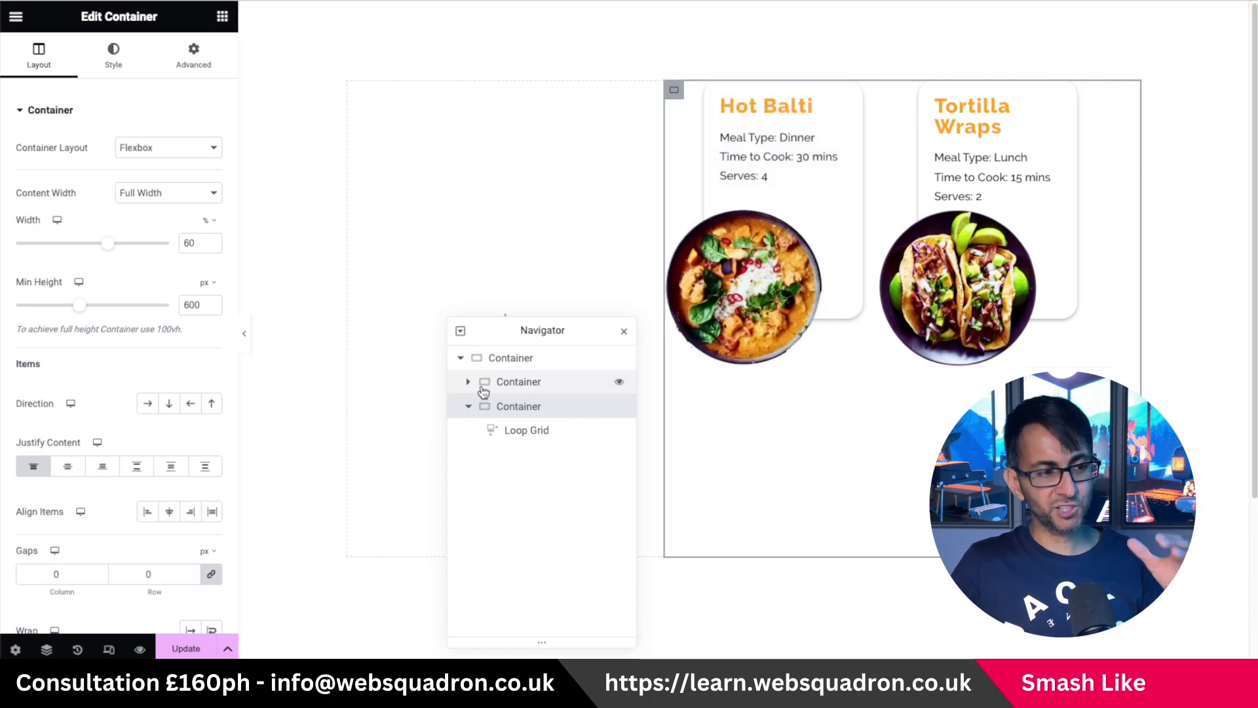
{"action": "left_click", "coordinate": [103, 466]}
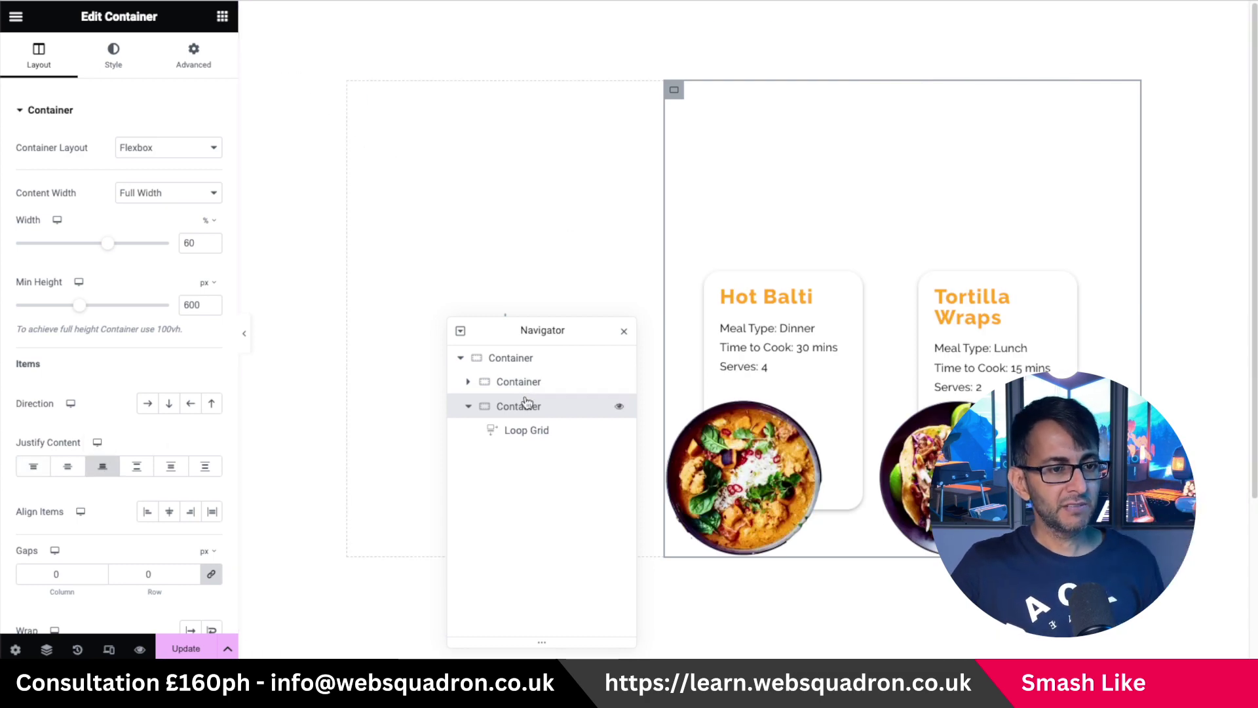
- Add an Image widget above the loop grid inside the same inner container
{"action": "left_click", "coordinate": [223, 19]}
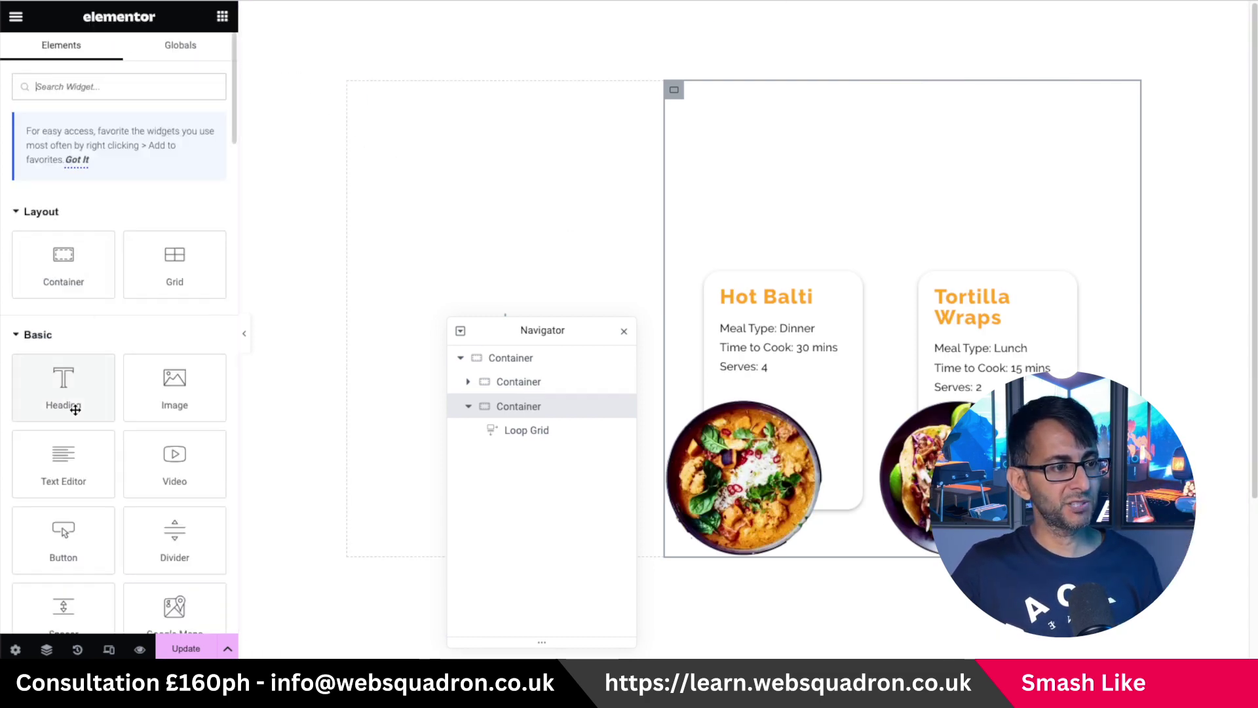
{"action": "left_click", "coordinate": [144, 403]}
{"action": "left_click_drag", "start_coordinate": [522, 452], "coordinate": [544, 432]}
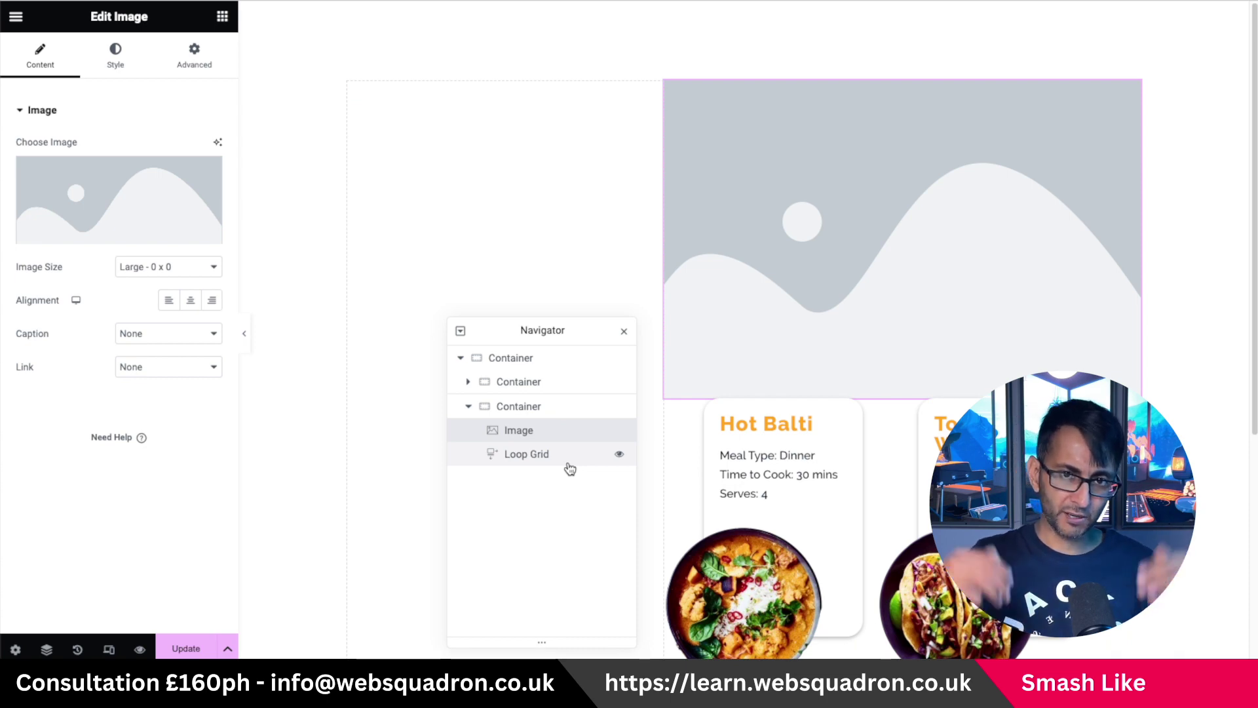
- Set the image size to Full and choose the photo of the woman cooking from the media library
{"action": "left_click", "coordinate": [137, 265]}
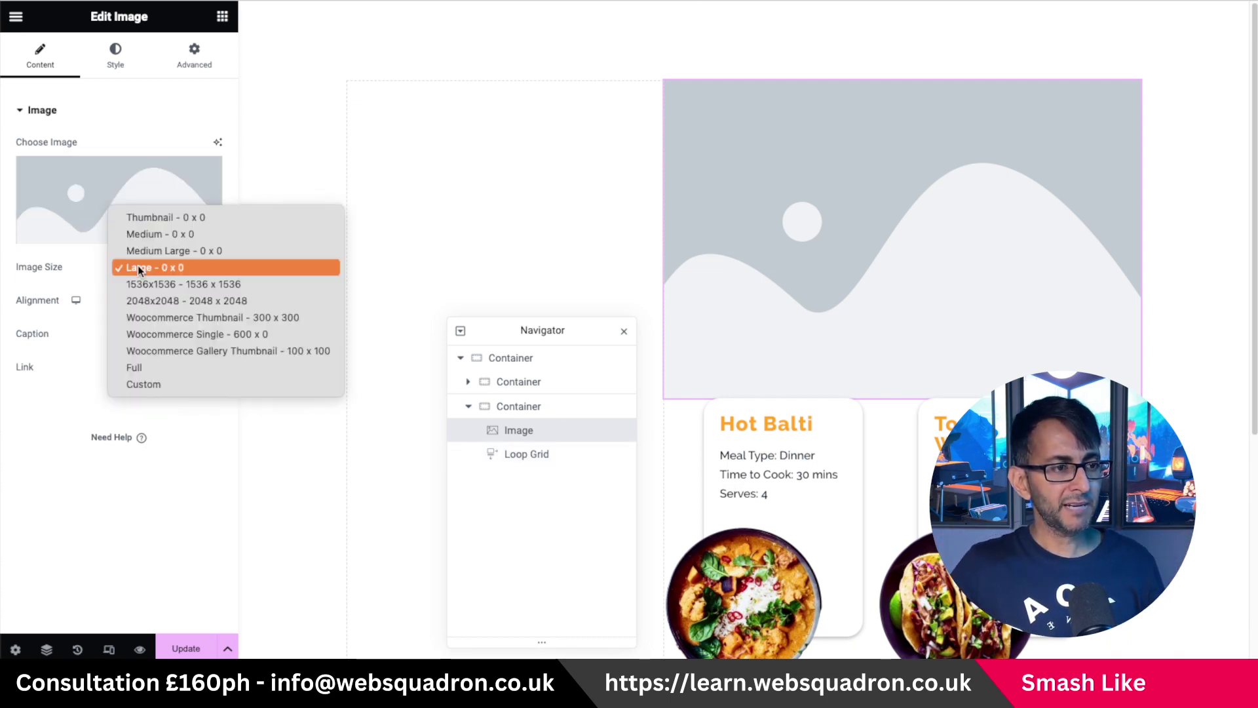
{"action": "left_click", "coordinate": [141, 366]}
{"action": "left_click", "coordinate": [107, 208]}
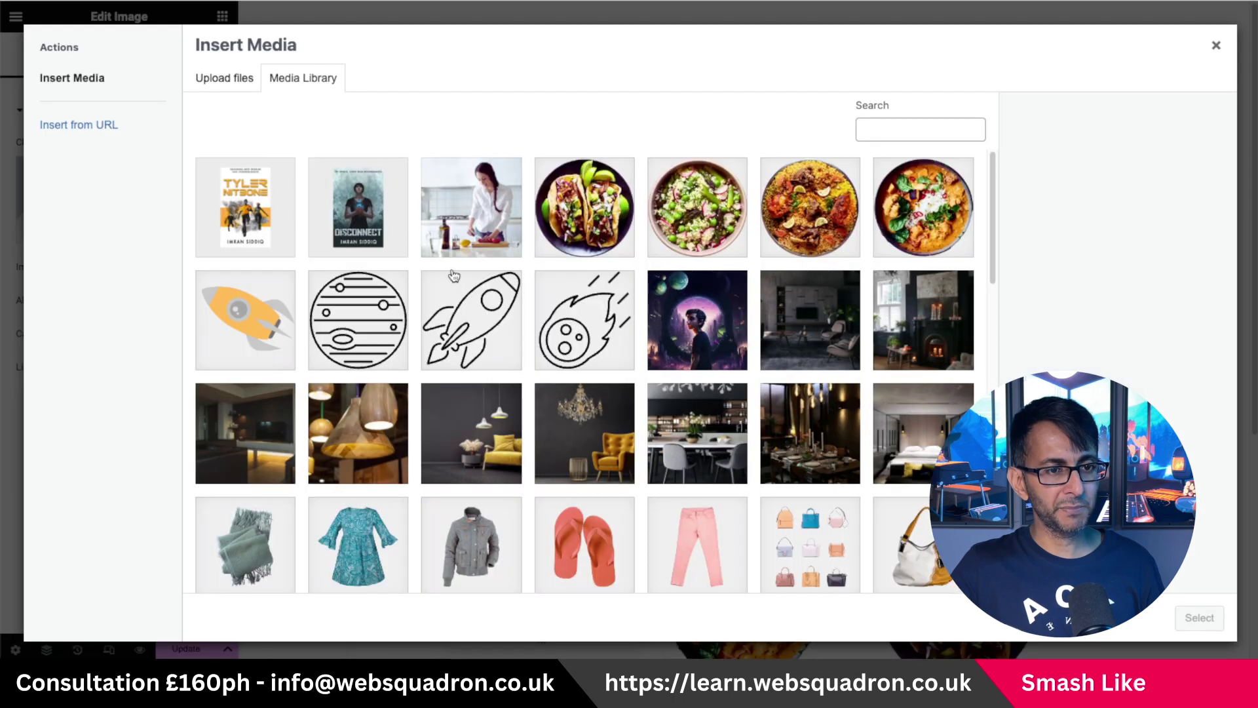
{"action": "left_click", "coordinate": [501, 229]}
{"action": "left_click", "coordinate": [1205, 618]}
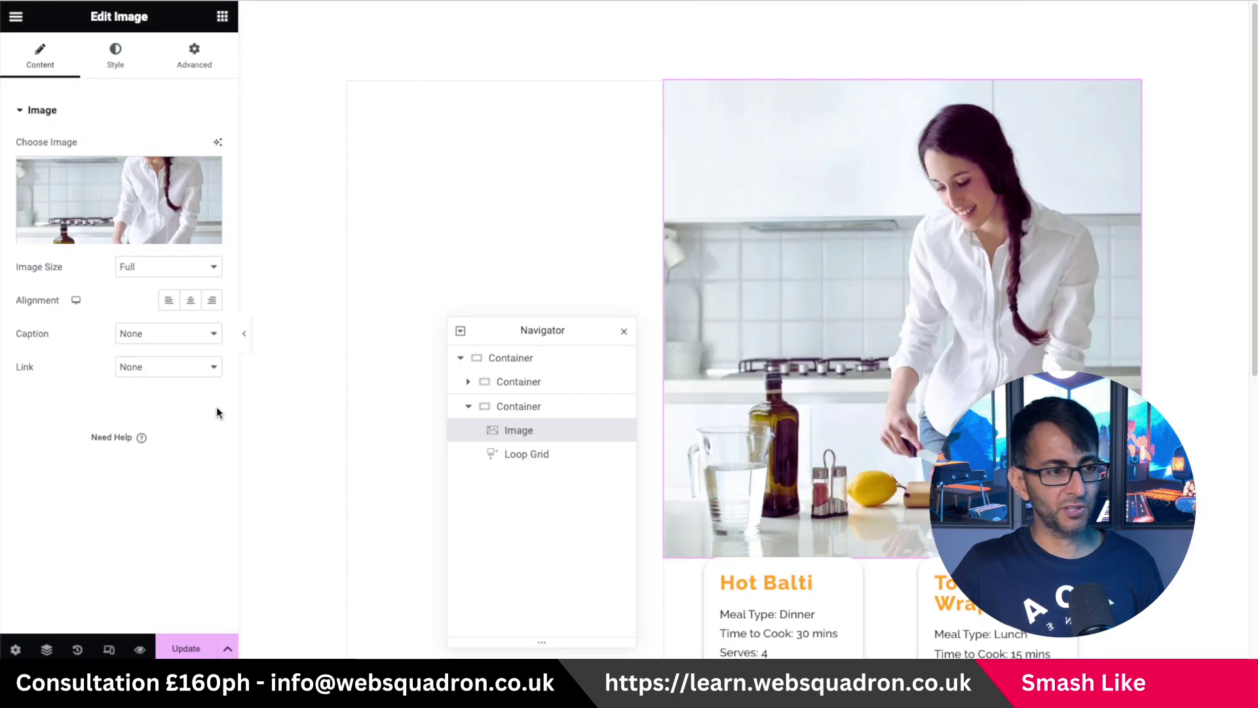
- Round the cooking photo's corners with a border radius of 20 px on all sides
{"action": "left_click", "coordinate": [114, 58]}
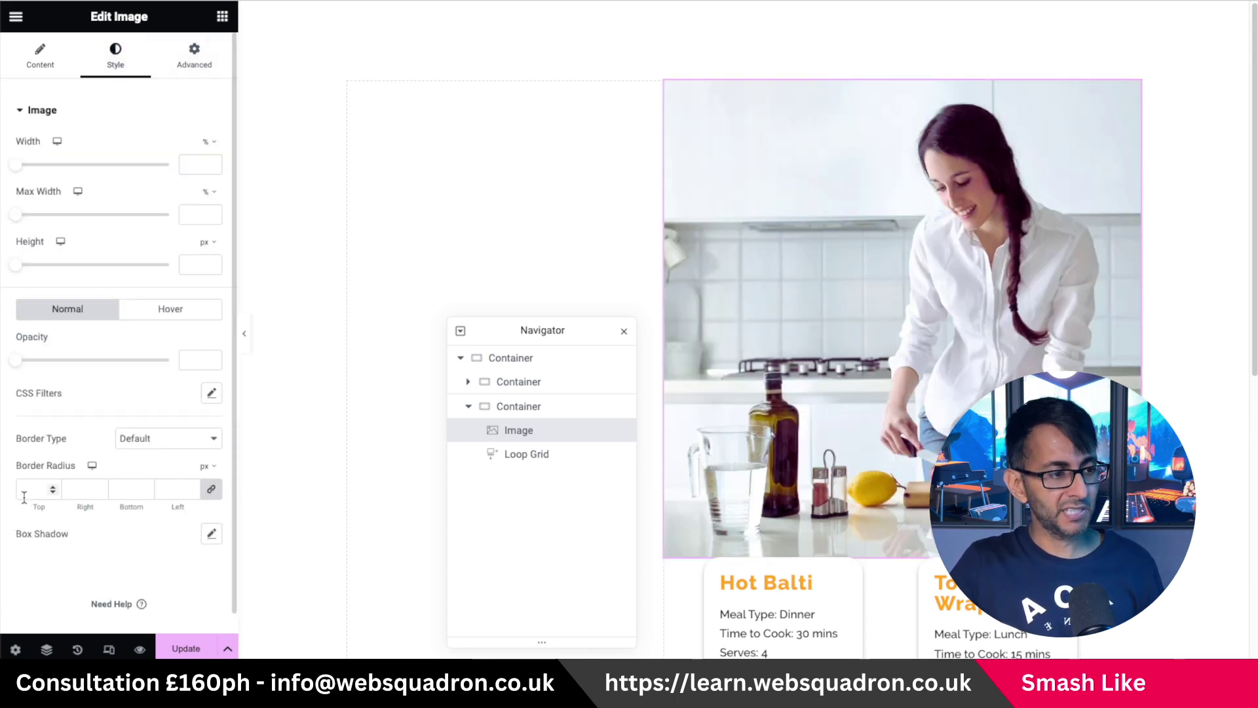
{"action": "left_click", "coordinate": [33, 489]}
{"action": "type", "text": "20"}
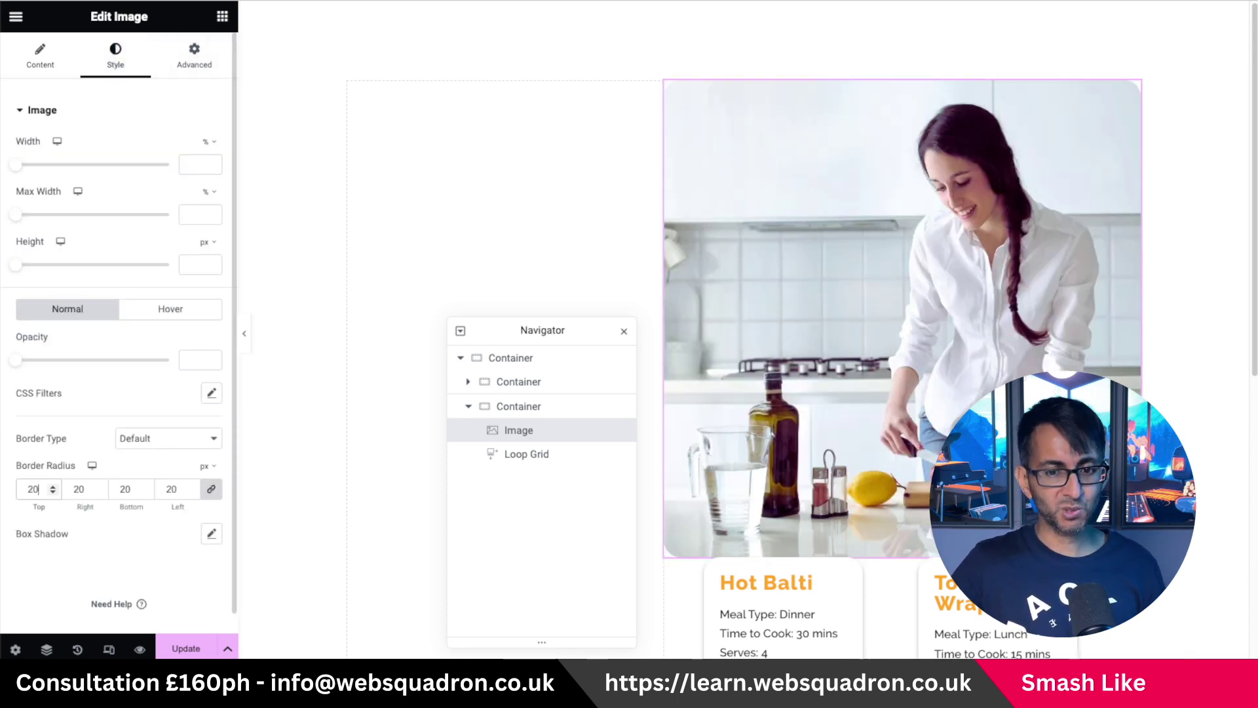
- Add a box shadow to the cooking photo with the color rgba(0, 0, 0, 0.25)
{"action": "left_click", "coordinate": [211, 534]}
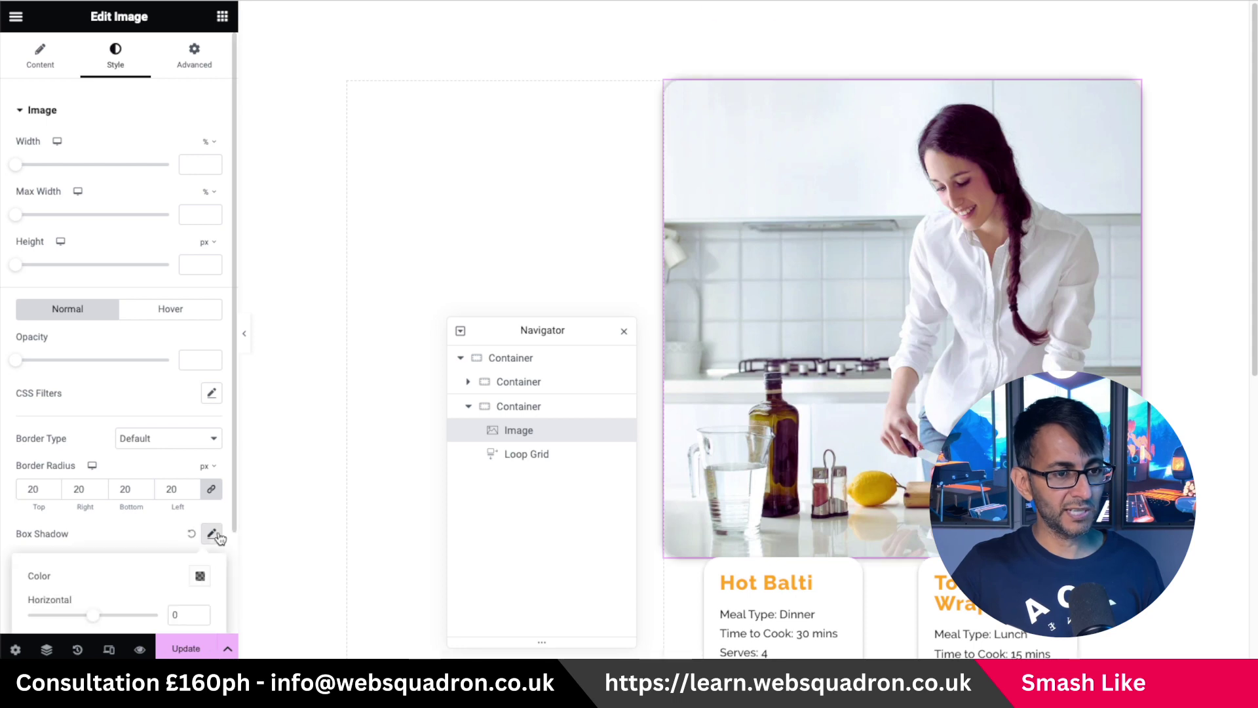
{"action": "left_click", "coordinate": [200, 576]}
{"action": "left_click_drag", "start_coordinate": [200, 515], "coordinate": [152, 516]}
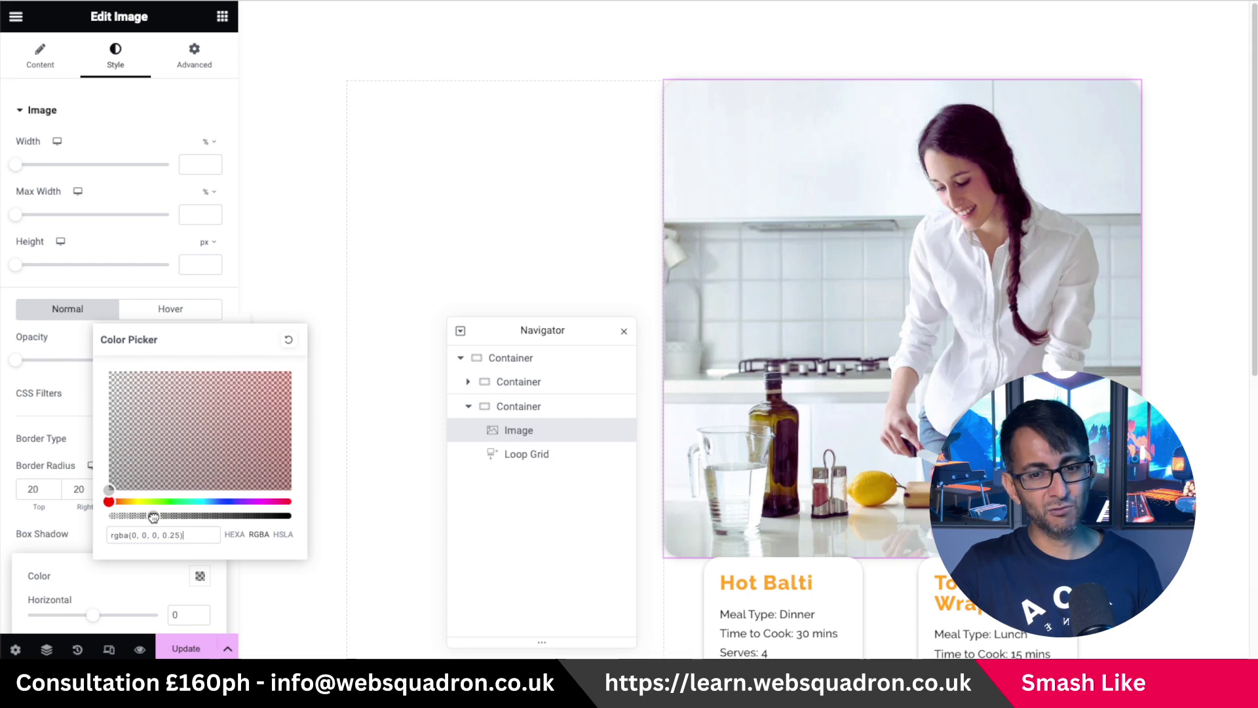
{"action": "left_click", "coordinate": [63, 398]}
- Set the photo's box shadow to vertical 2 and blur 4, and collapse the editing panel to preview the layout
{"action": "scroll", "coordinate": [143, 498], "scroll_direction": "down", "scroll_amount": 1}
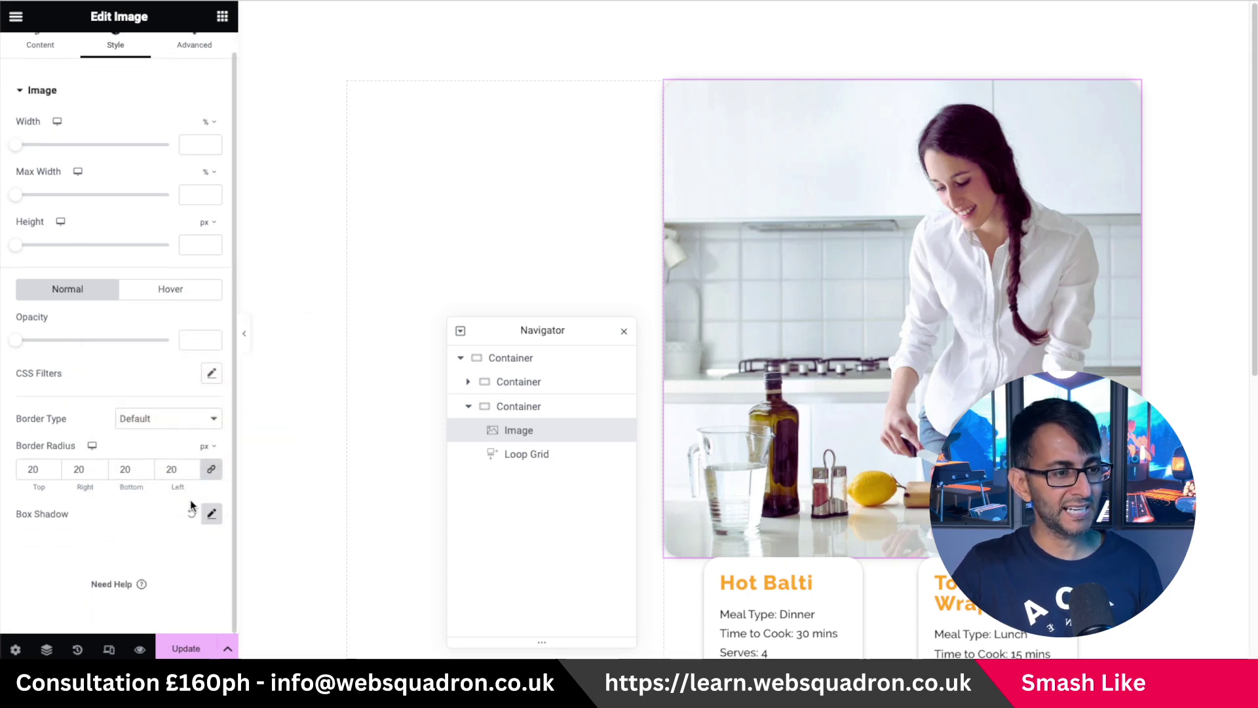
{"action": "left_click", "coordinate": [211, 515]}
{"action": "scroll", "coordinate": [140, 522], "scroll_direction": "down", "scroll_amount": 2}
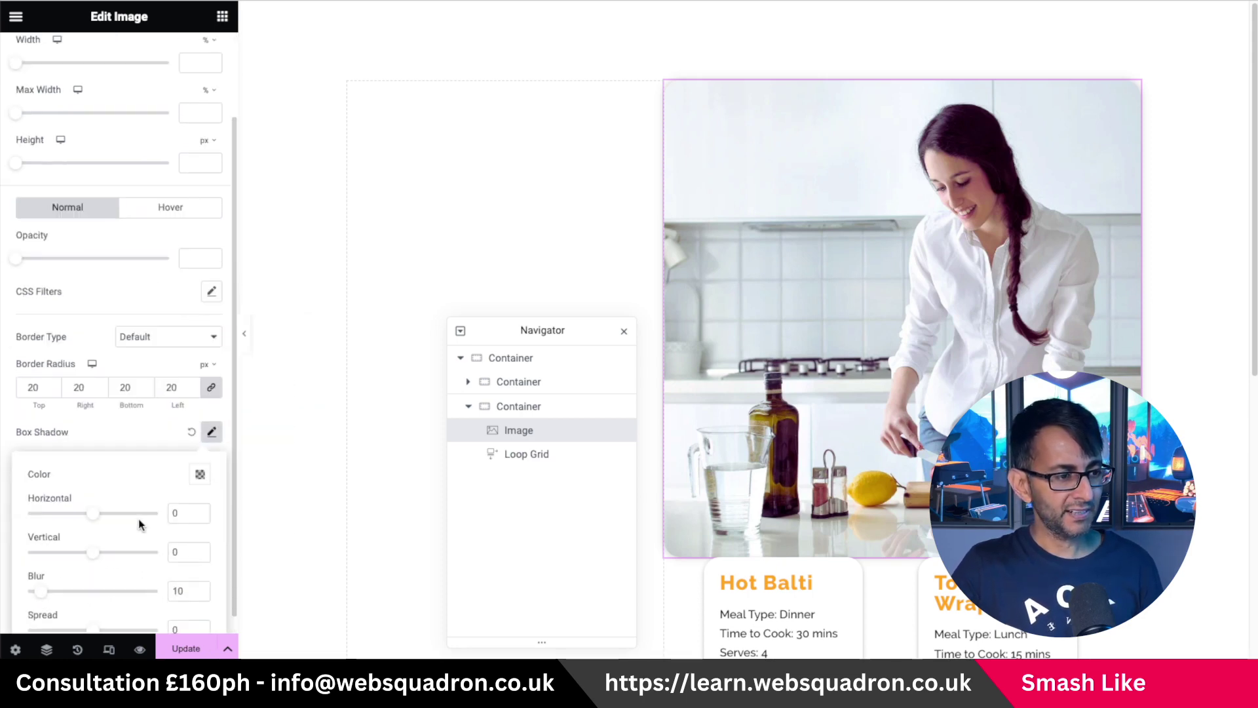
{"action": "left_click", "coordinate": [202, 547]}
{"action": "left_click", "coordinate": [200, 591]}
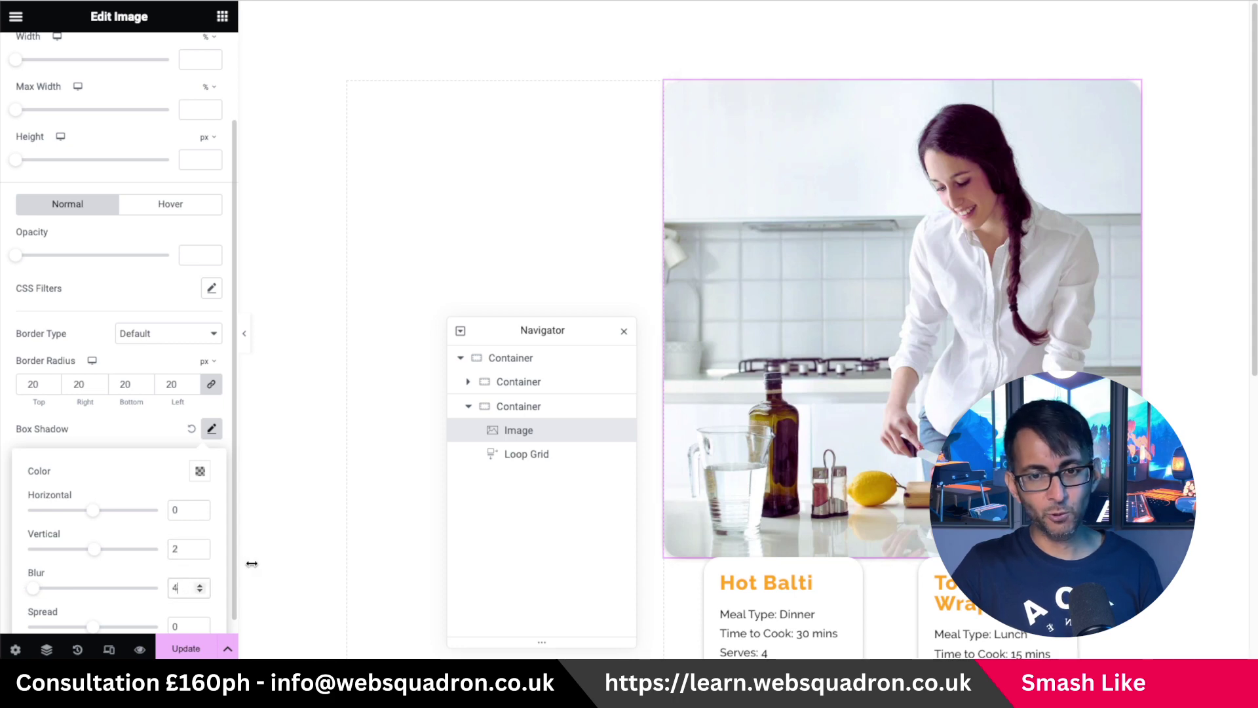
{"action": "left_click", "coordinate": [244, 333]}
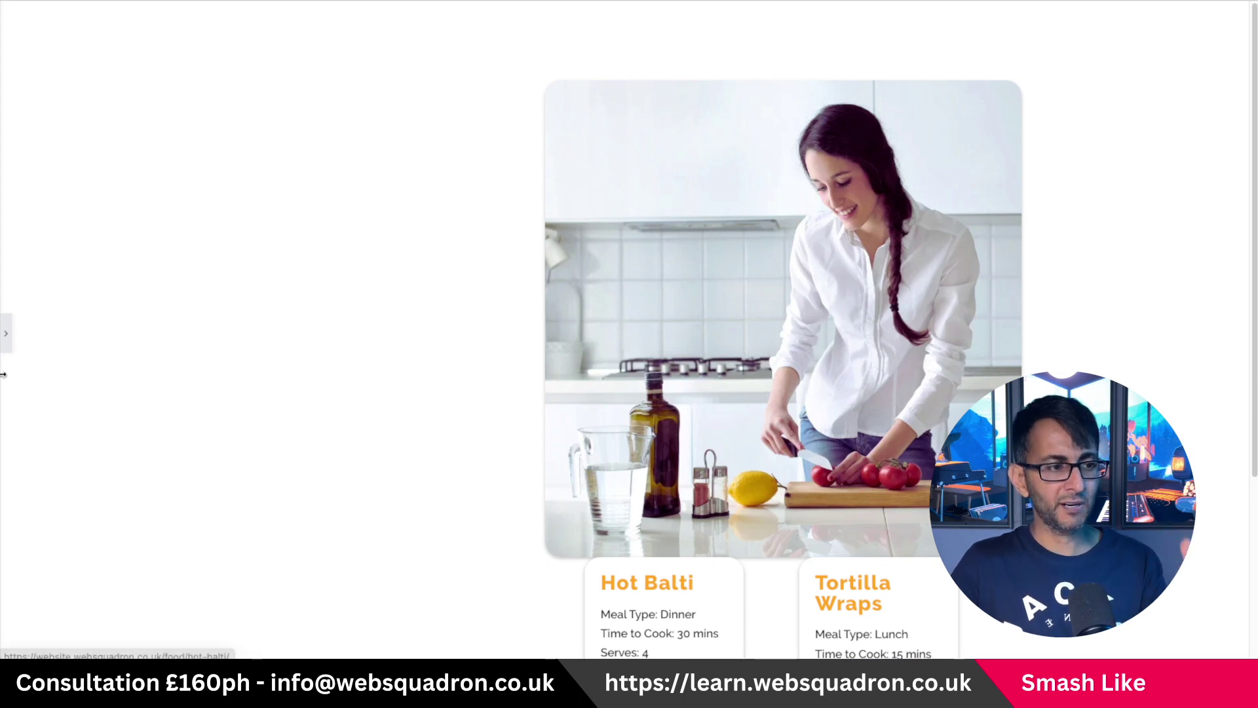
- Reopen the editing panel and set the cooking photo's width and max width to 100%
{"action": "left_click", "coordinate": [6, 335]}
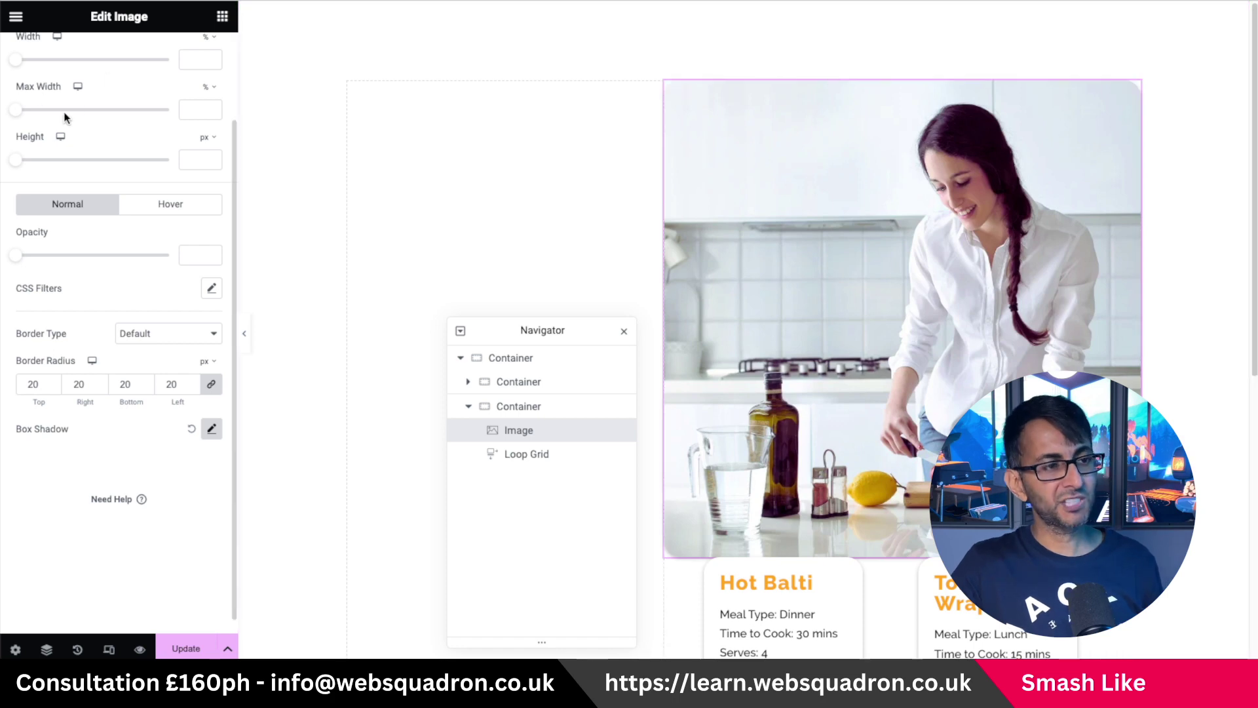
{"action": "scroll", "coordinate": [190, 157], "scroll_direction": "up", "scroll_amount": 3}
{"action": "left_click", "coordinate": [188, 165]}
{"action": "type", "text": "100"}
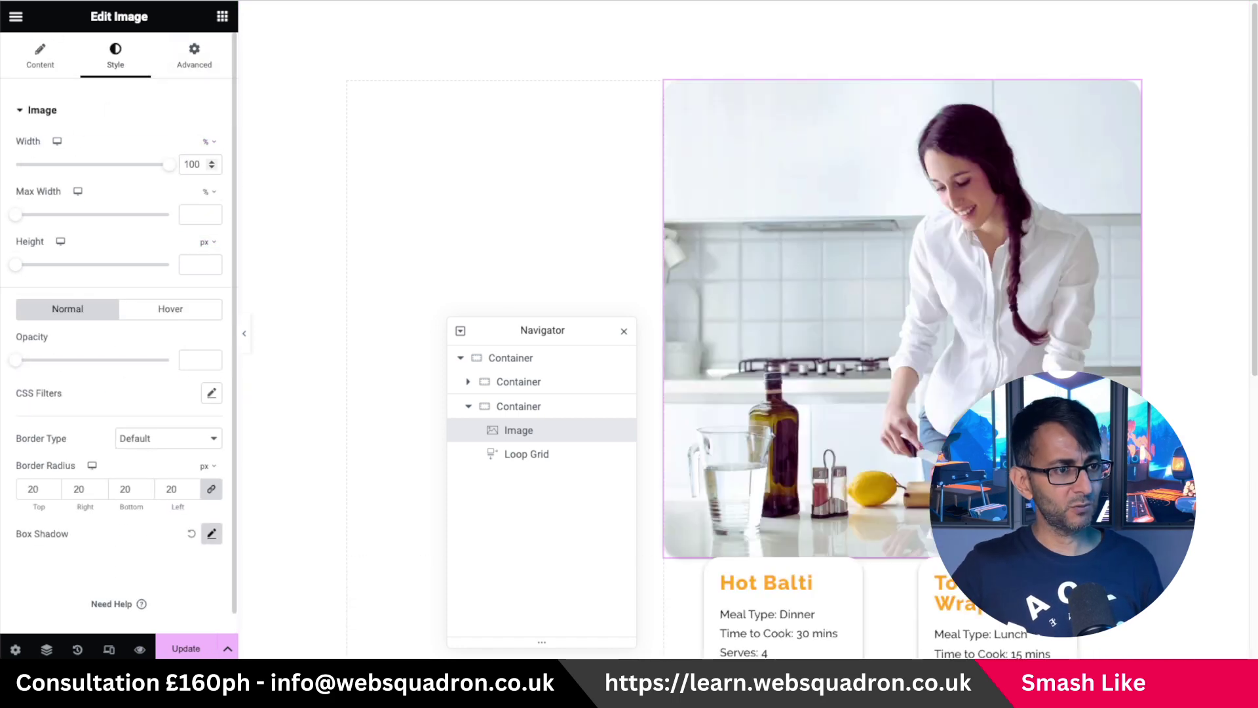
- Give the cooking photo a left margin and a bottom margin of 60 px each
{"action": "left_click", "coordinate": [207, 72]}
{"action": "left_click", "coordinate": [190, 166]}
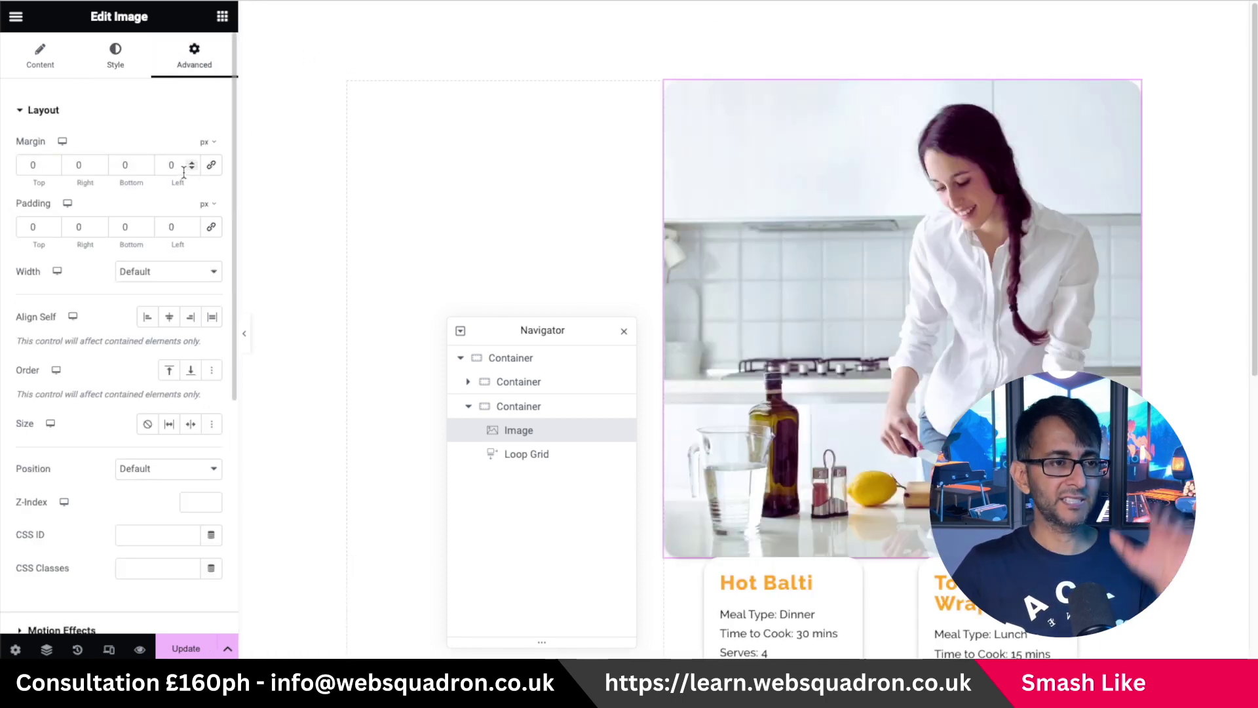
{"action": "type", "text": "60"}
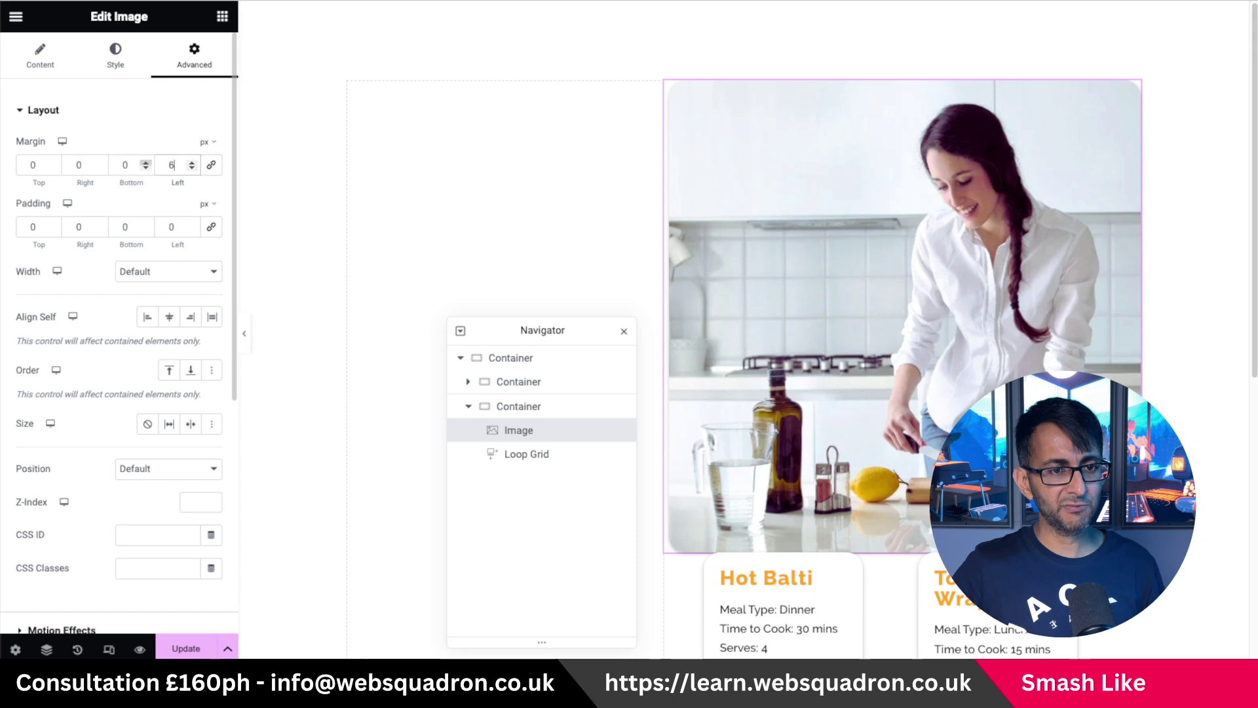
{"action": "left_click", "coordinate": [132, 169]}
{"action": "type", "text": "60"}
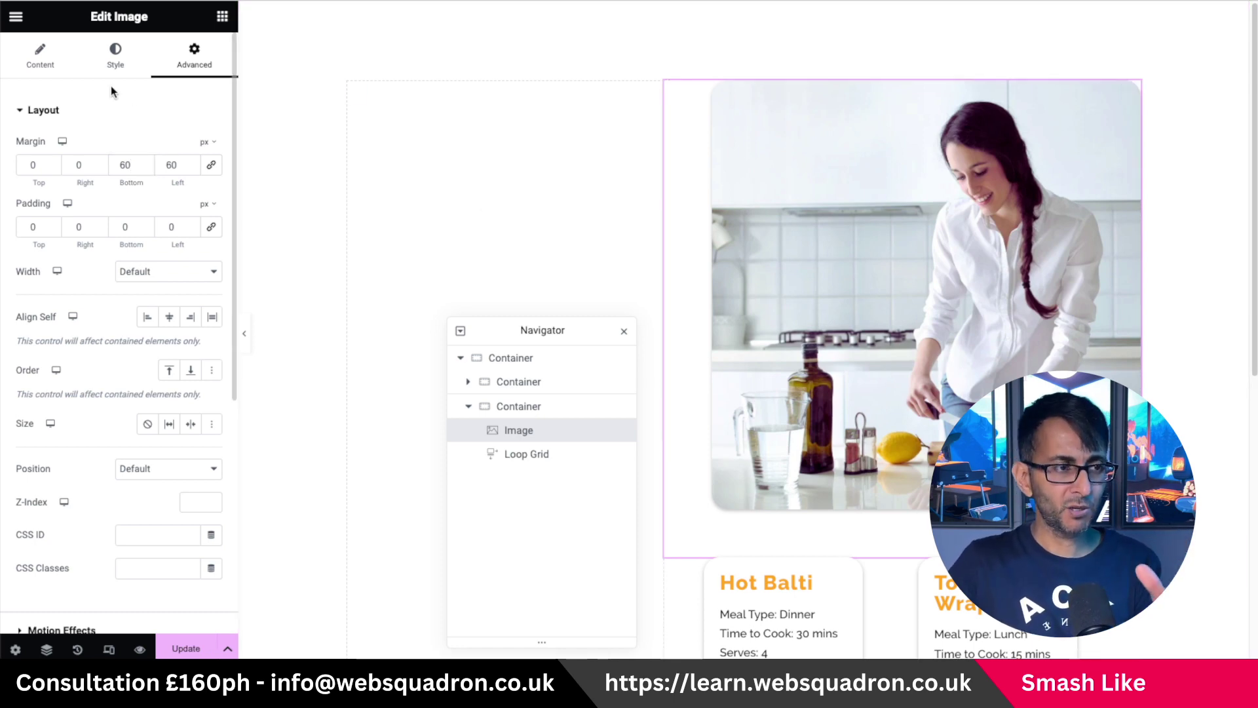
- Reduce the cooking photo's width and max width to 75% and align it to the right
{"action": "left_click", "coordinate": [116, 57]}
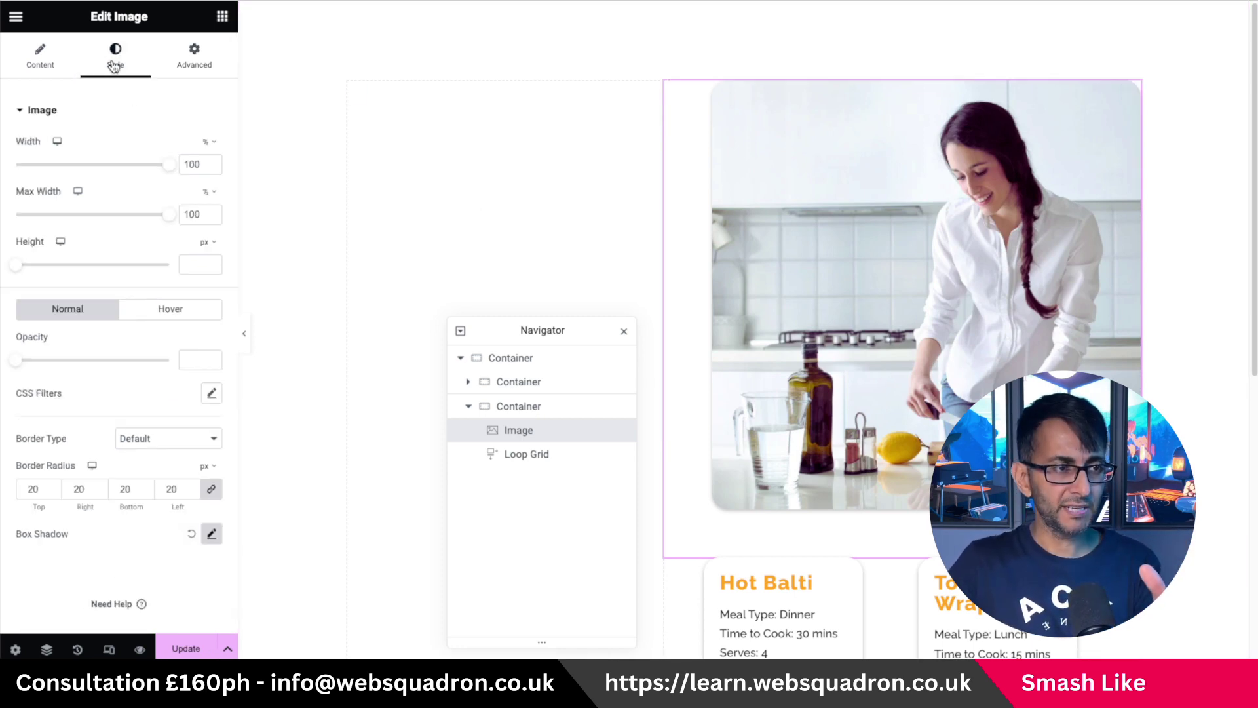
{"action": "left_click_drag", "start_coordinate": [175, 169], "coordinate": [146, 175]}
{"action": "double_click", "coordinate": [191, 164]}
{"action": "type", "text": "75"}
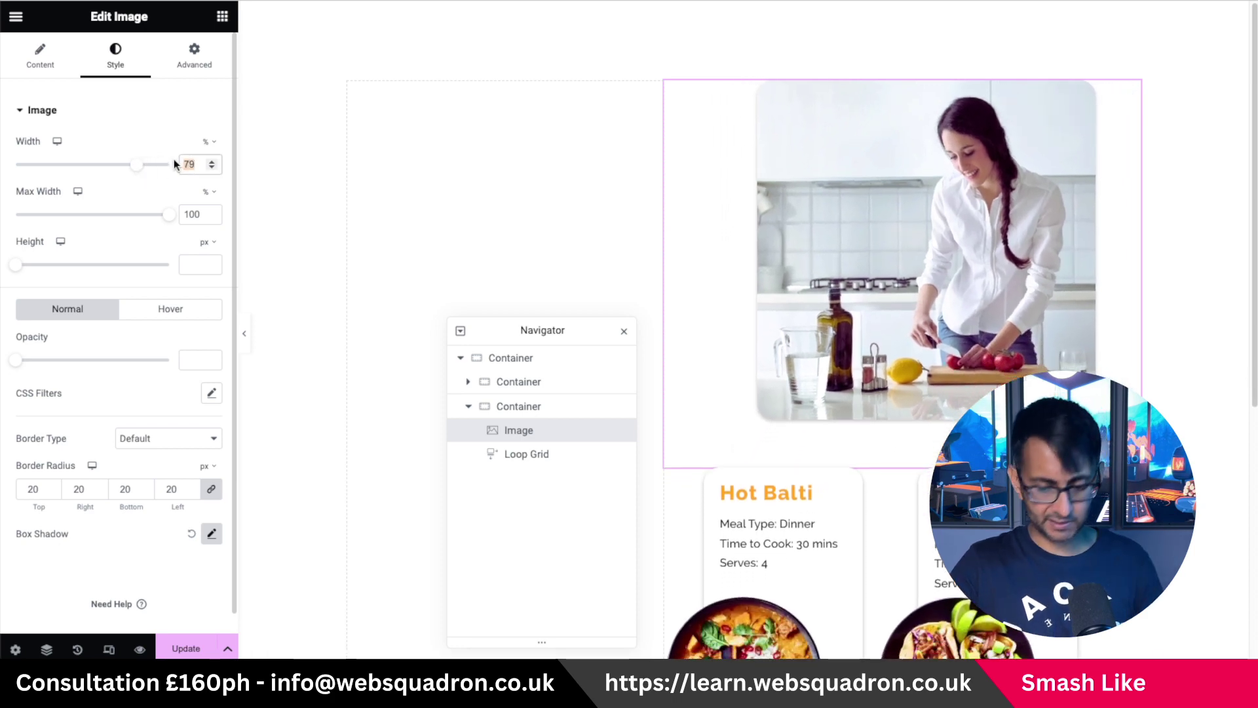
{"action": "double_click", "coordinate": [191, 214]}
{"action": "type", "text": "75"}
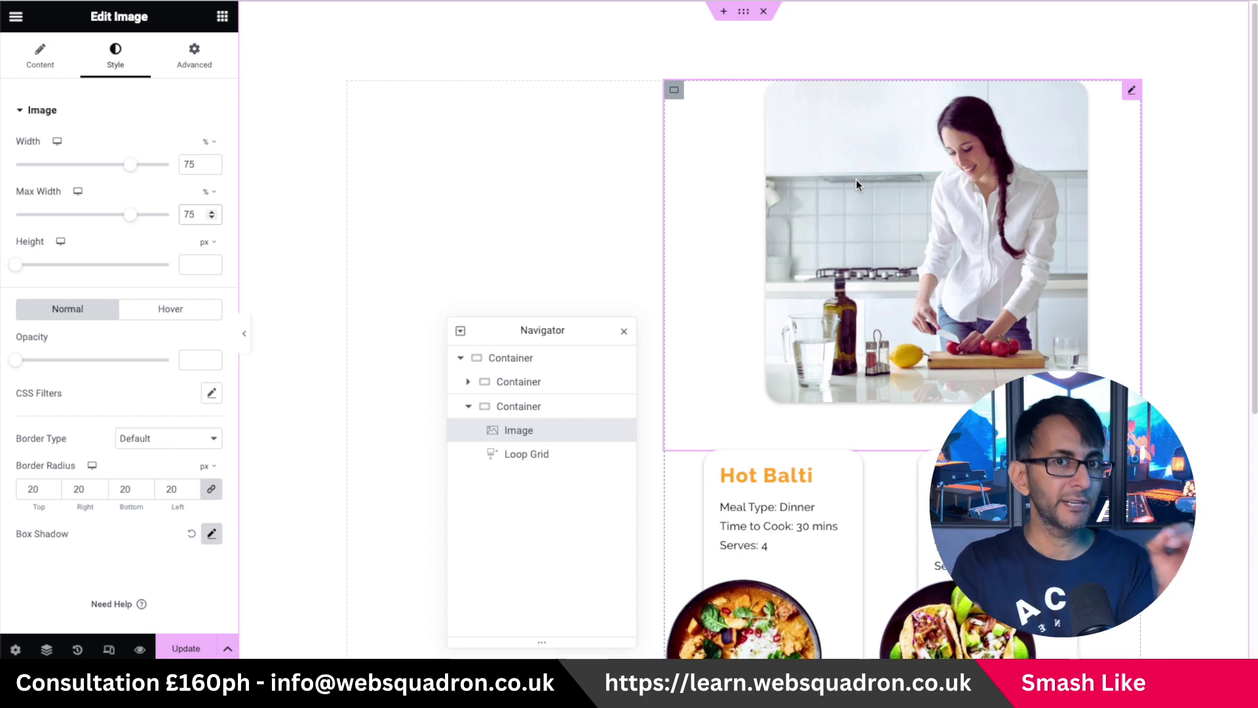
{"action": "left_click", "coordinate": [40, 55]}
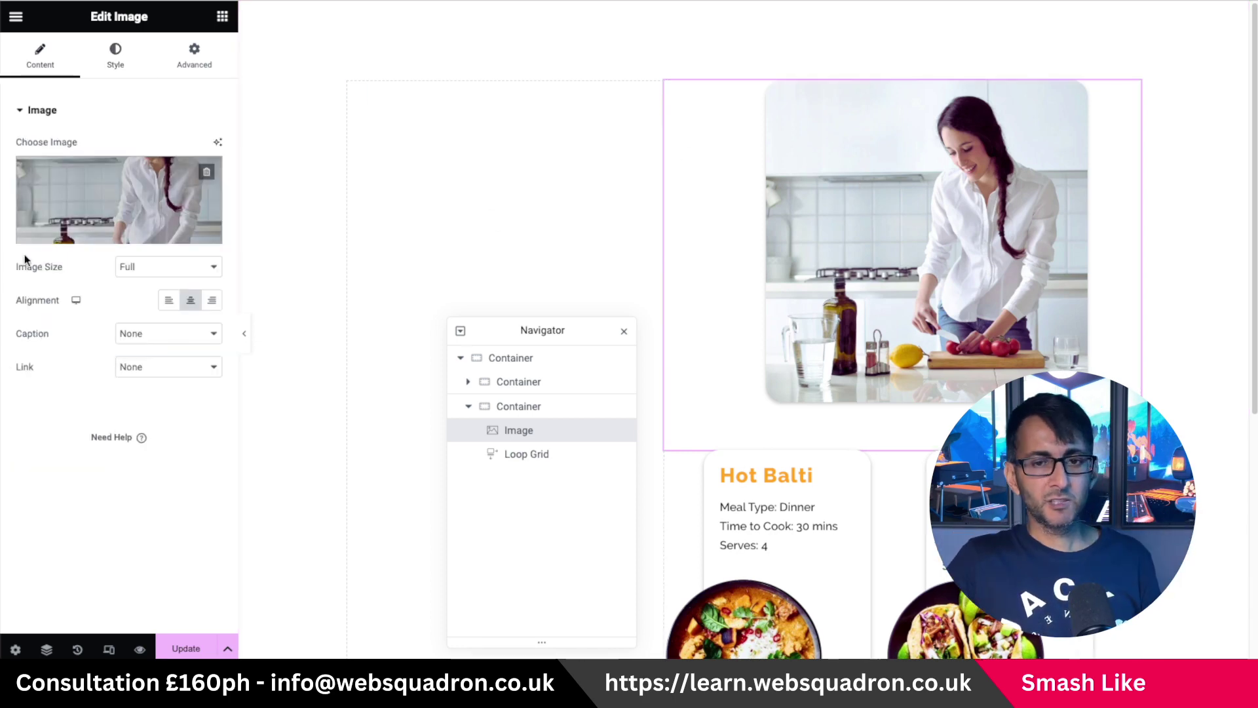
{"action": "left_click", "coordinate": [211, 300]}
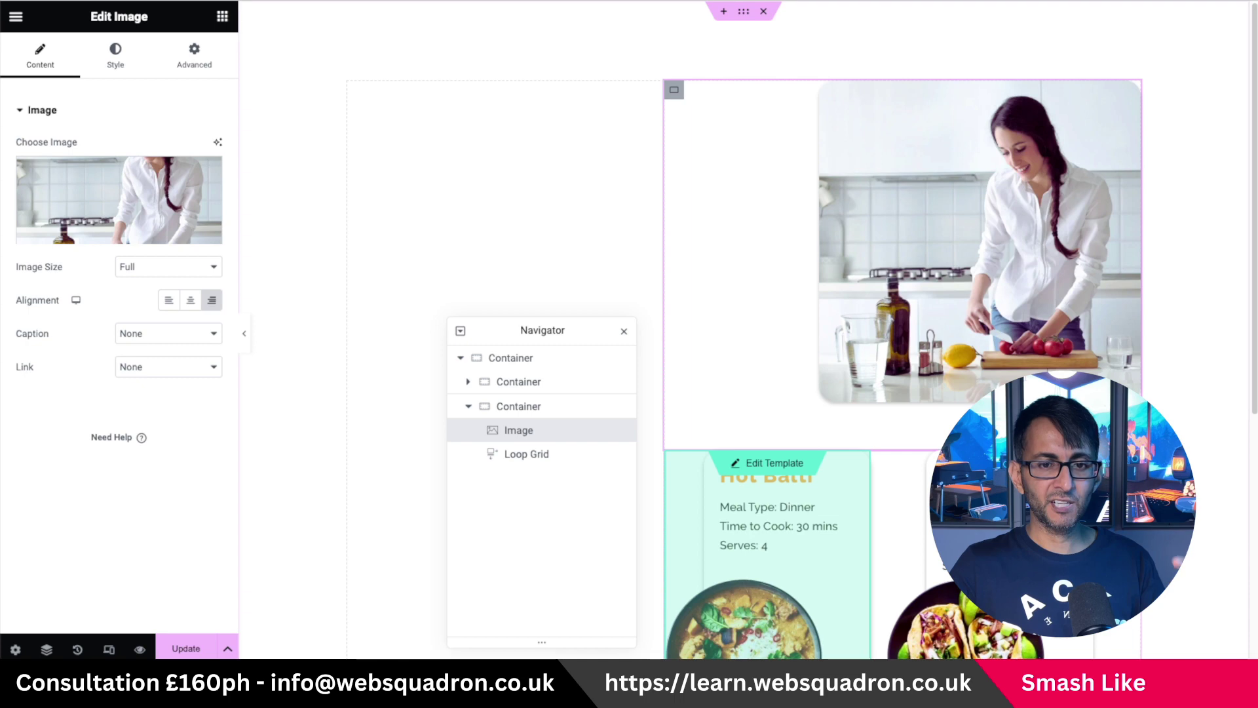
- Set the Loop Grid's top margin to 0 and its position to Absolute
{"action": "left_click", "coordinate": [542, 458]}
{"action": "left_click", "coordinate": [195, 56]}
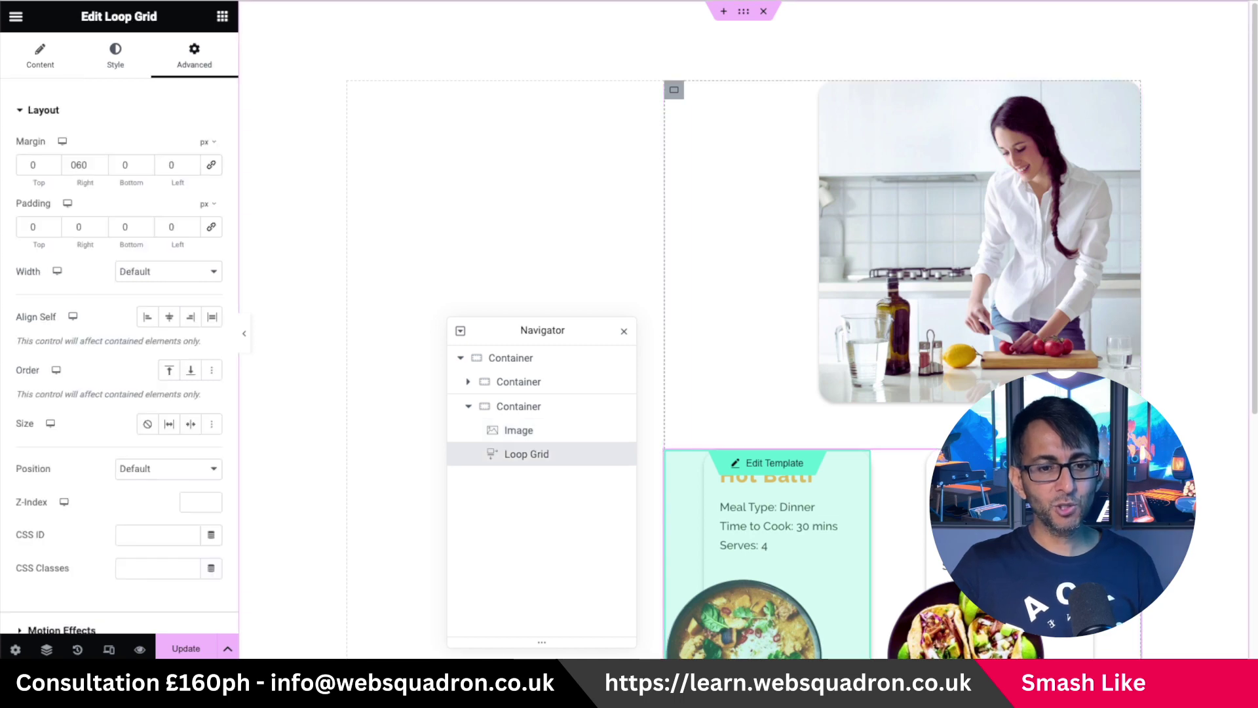
{"action": "left_click_drag", "start_coordinate": [53, 168], "coordinate": [53, 166]}
{"action": "double_click", "coordinate": [40, 164]}
{"action": "type", "text": "0"}
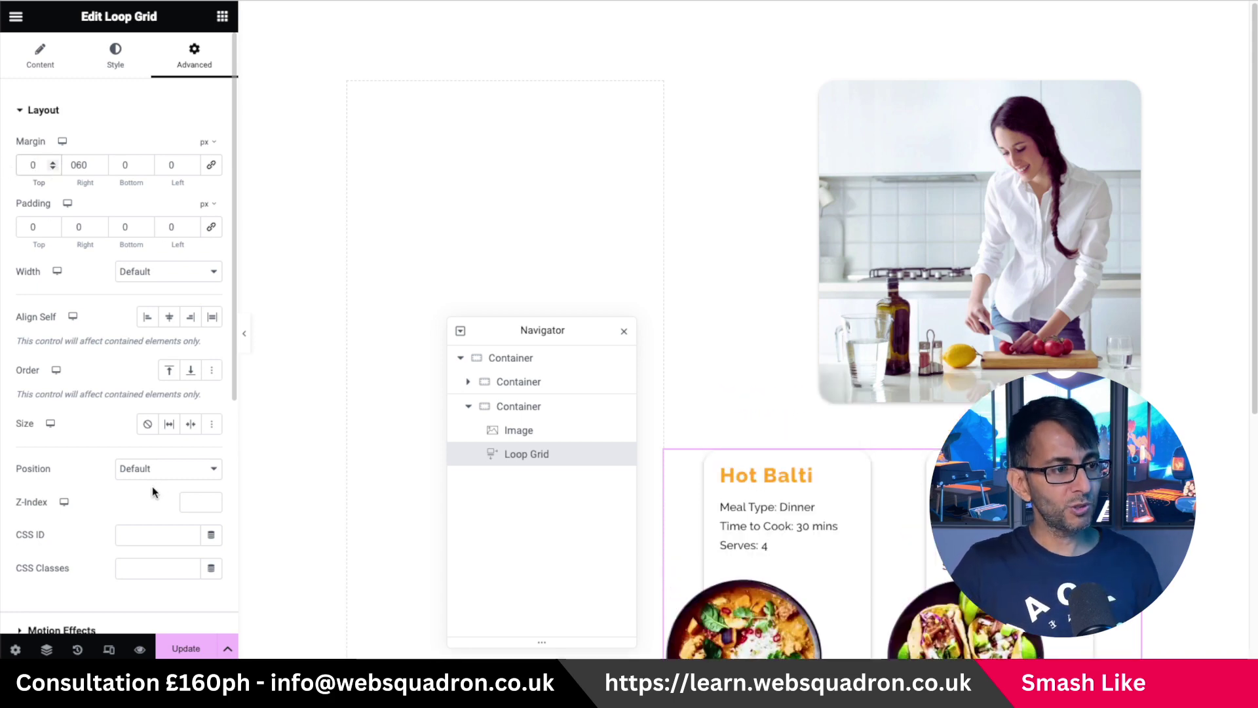
{"action": "left_click", "coordinate": [155, 468]}
{"action": "left_click", "coordinate": [152, 484]}
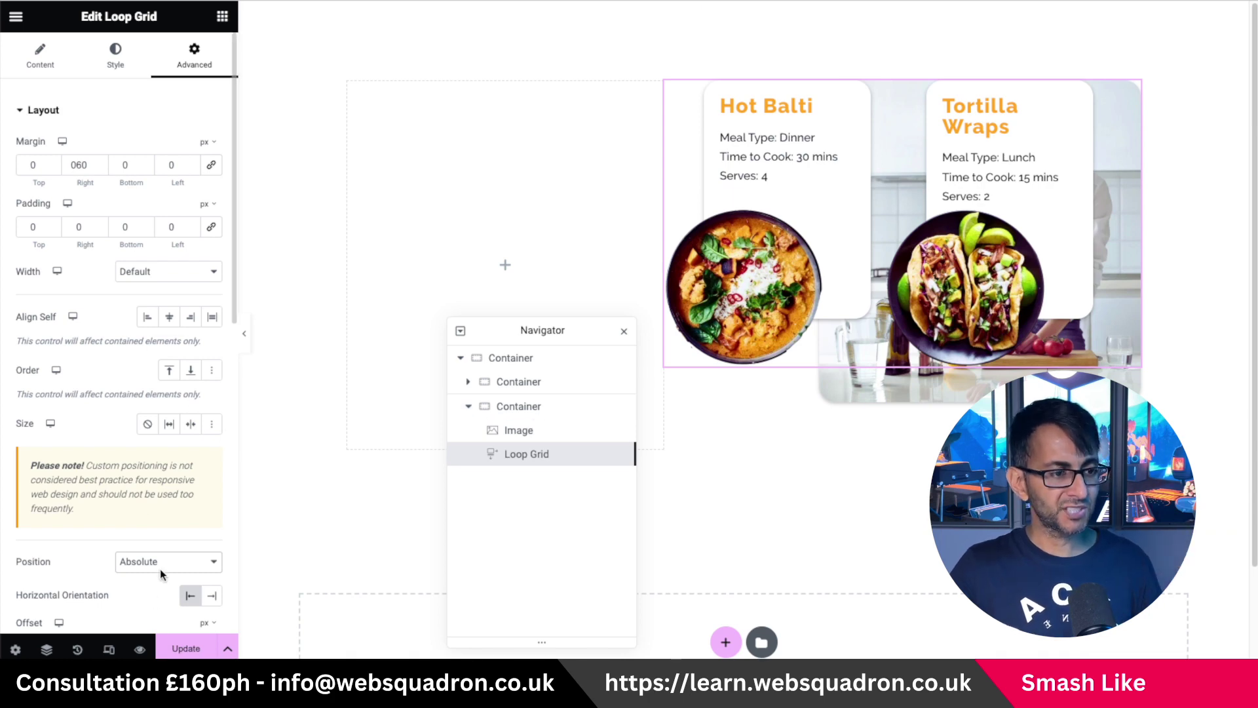
- Set the Loop Grid's horizontal orientation to Left and its vertical orientation to Bottom
{"action": "scroll", "coordinate": [161, 574], "scroll_direction": "down", "scroll_amount": 1}
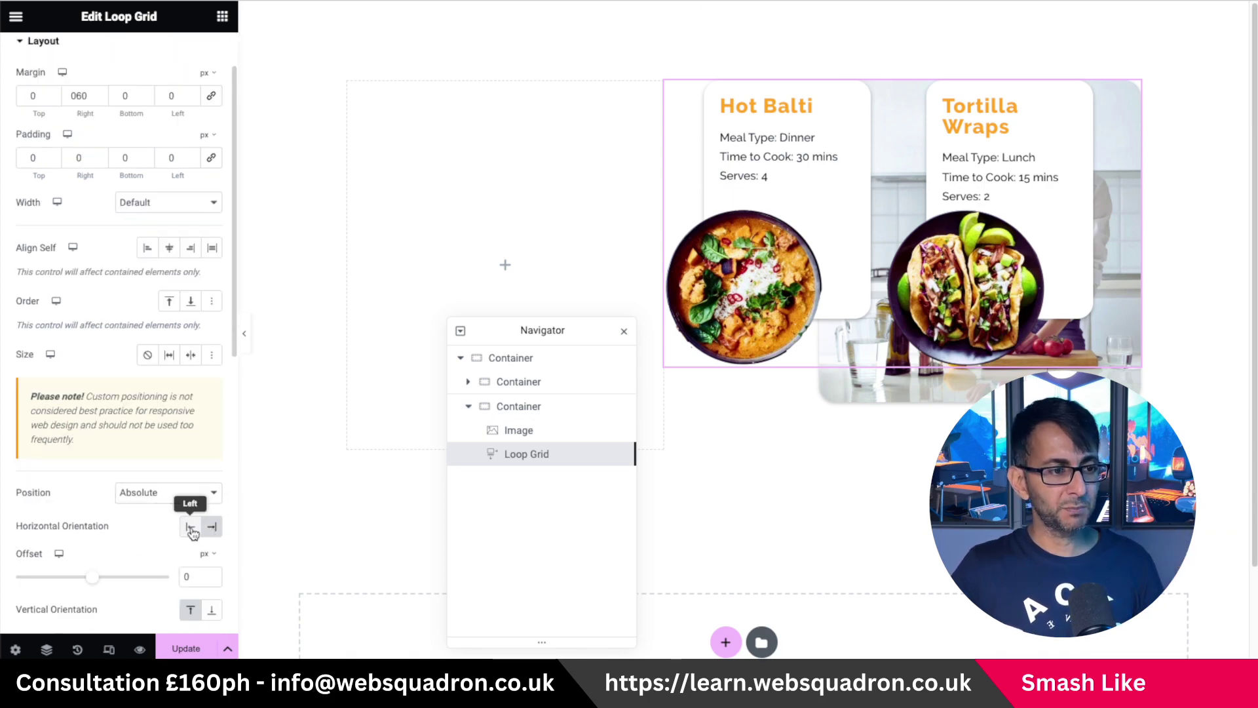
{"action": "left_click", "coordinate": [191, 528]}
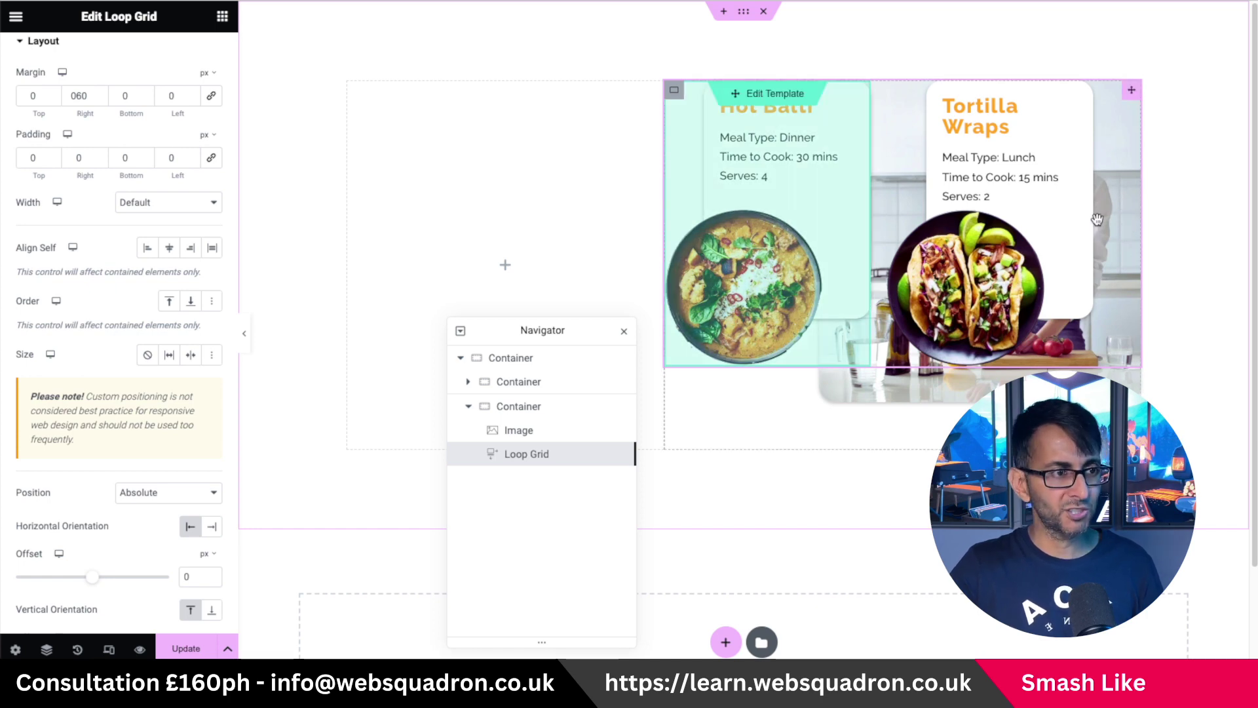
{"action": "scroll", "coordinate": [190, 472], "scroll_direction": "down", "scroll_amount": 1}
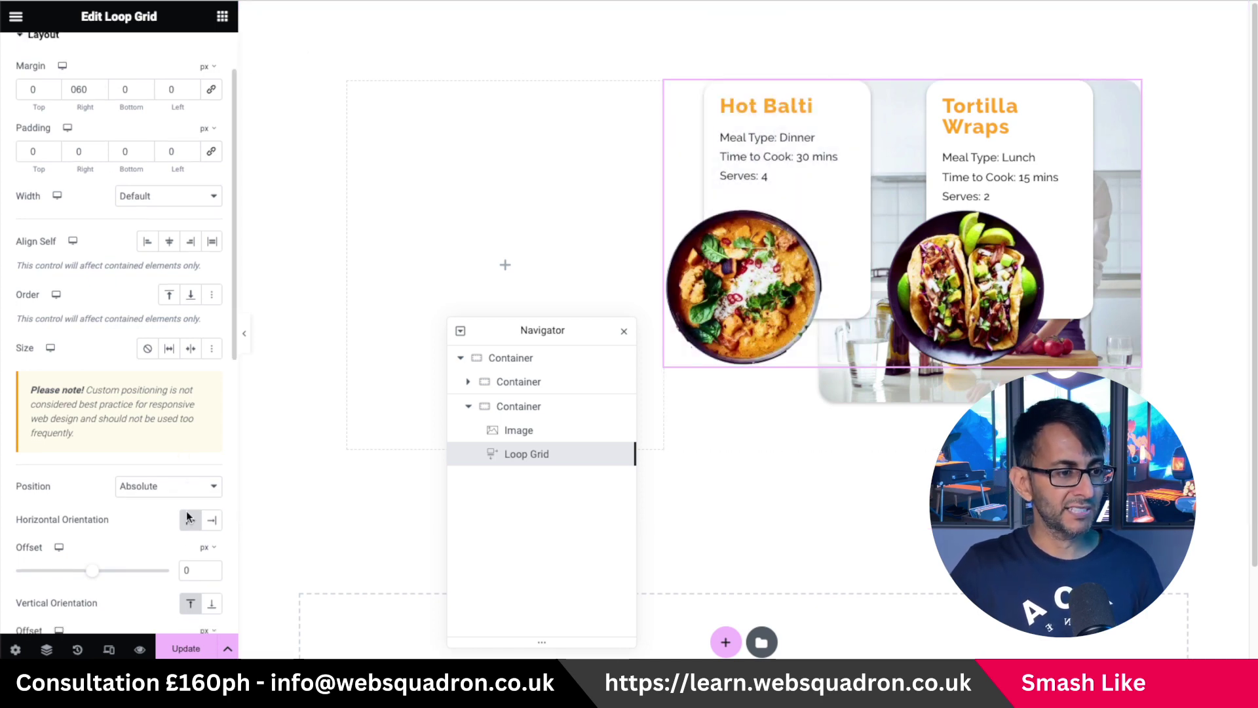
{"action": "left_click", "coordinate": [211, 603]}
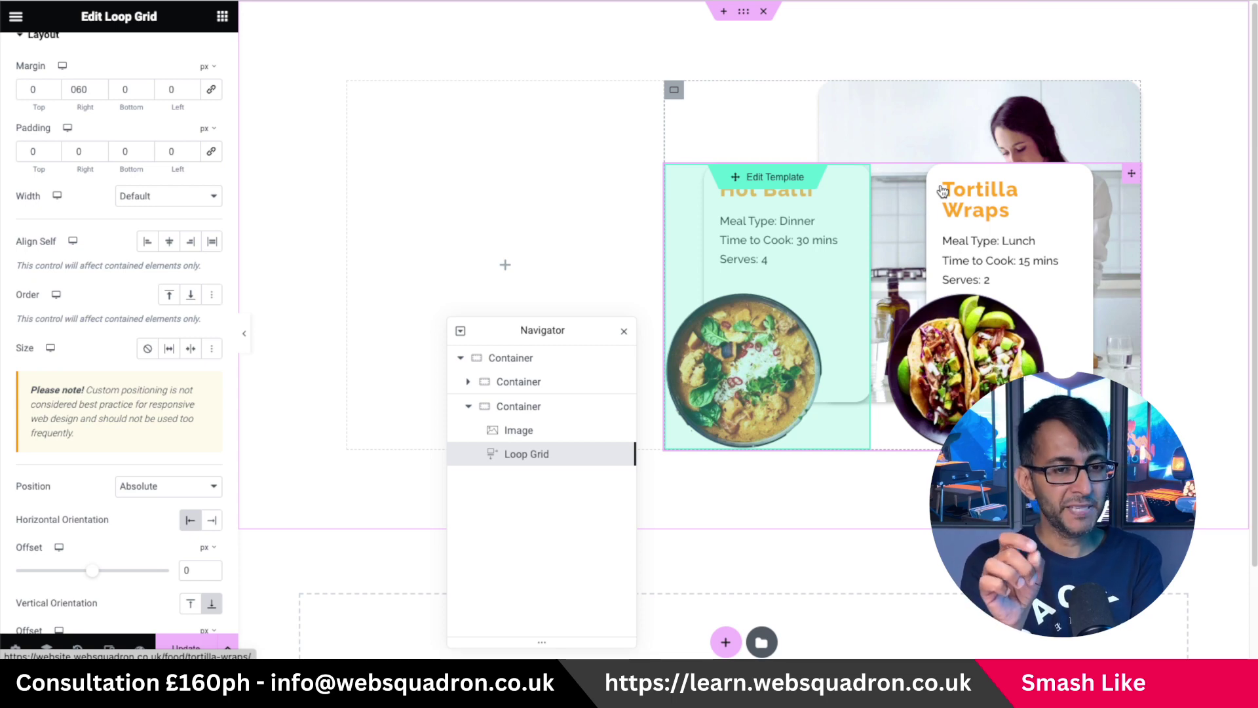
- Raise the photo container's minimum height to about 536 px and clear its Justify Content alignment
{"action": "left_click", "coordinate": [673, 91]}
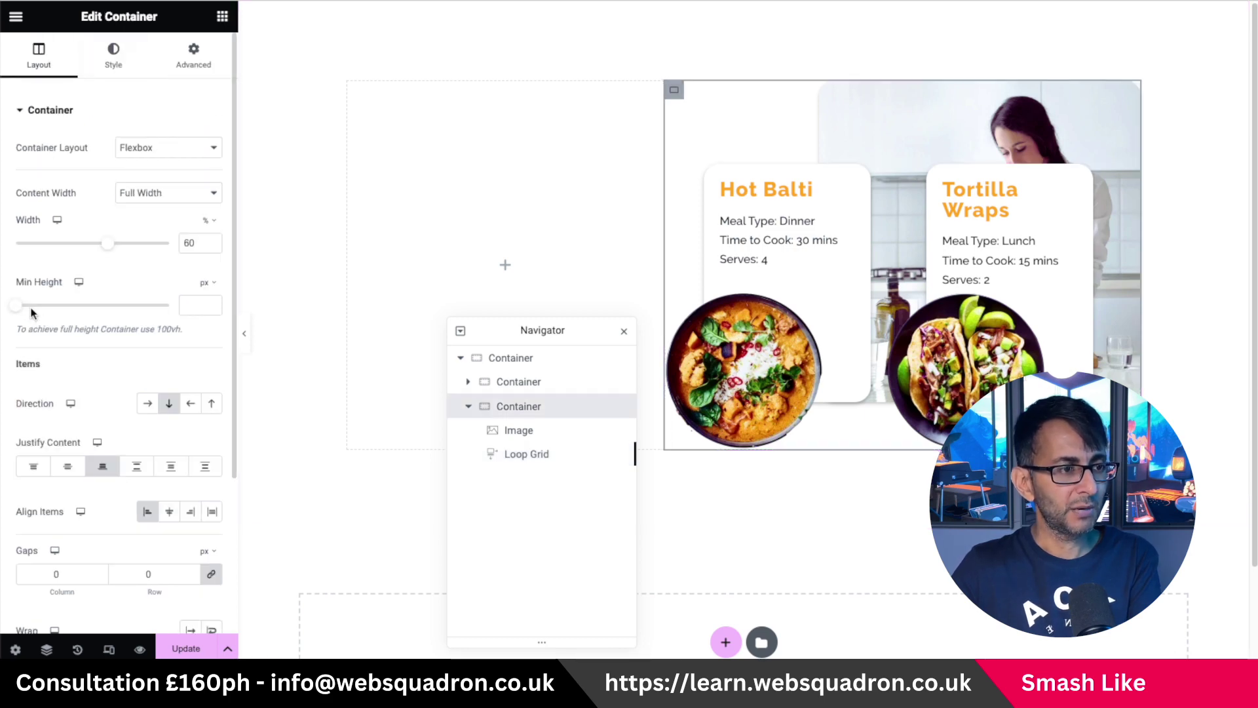
{"action": "left_click_drag", "start_coordinate": [17, 311], "coordinate": [72, 314]}
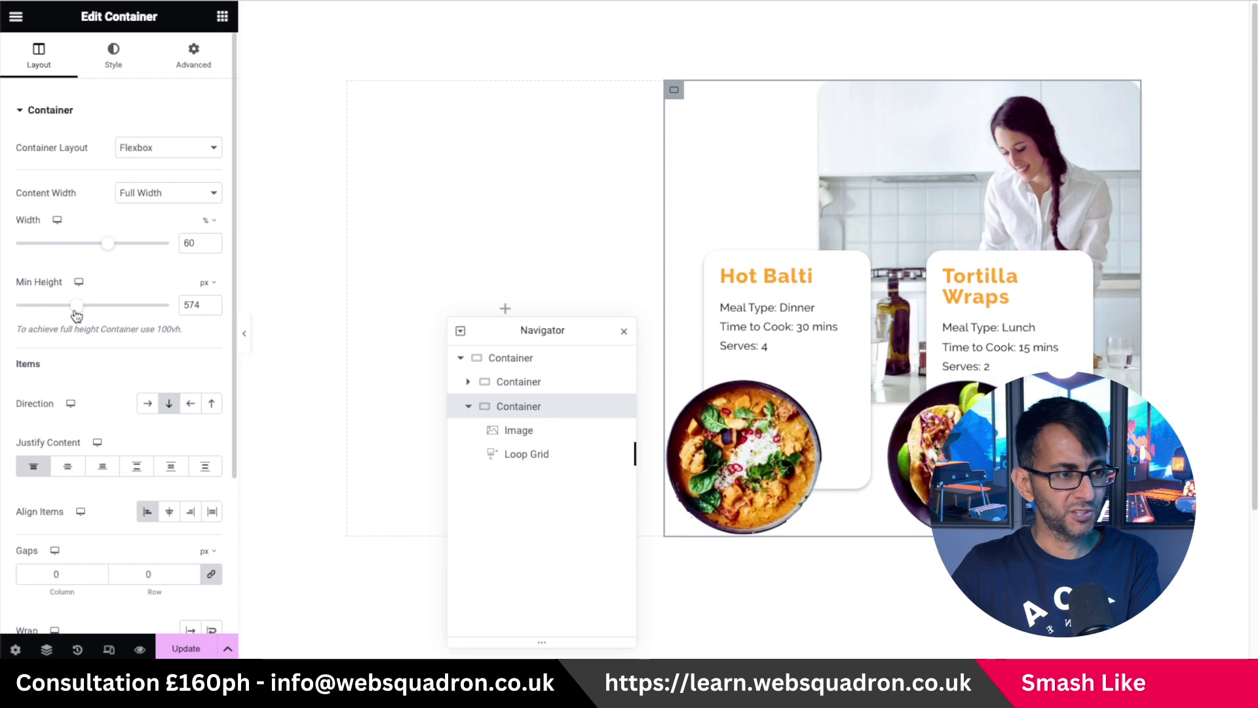
{"action": "left_click", "coordinate": [95, 469]}
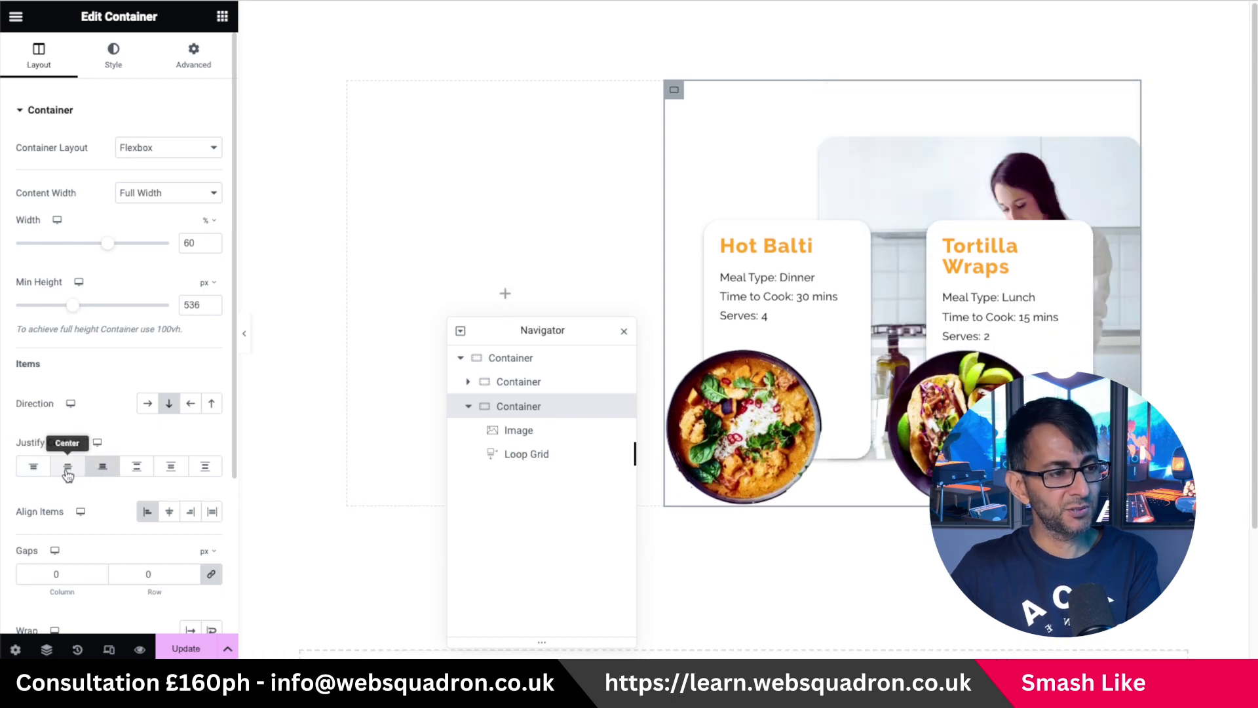
{"action": "left_click", "coordinate": [65, 469]}
{"action": "left_click", "coordinate": [34, 466]}
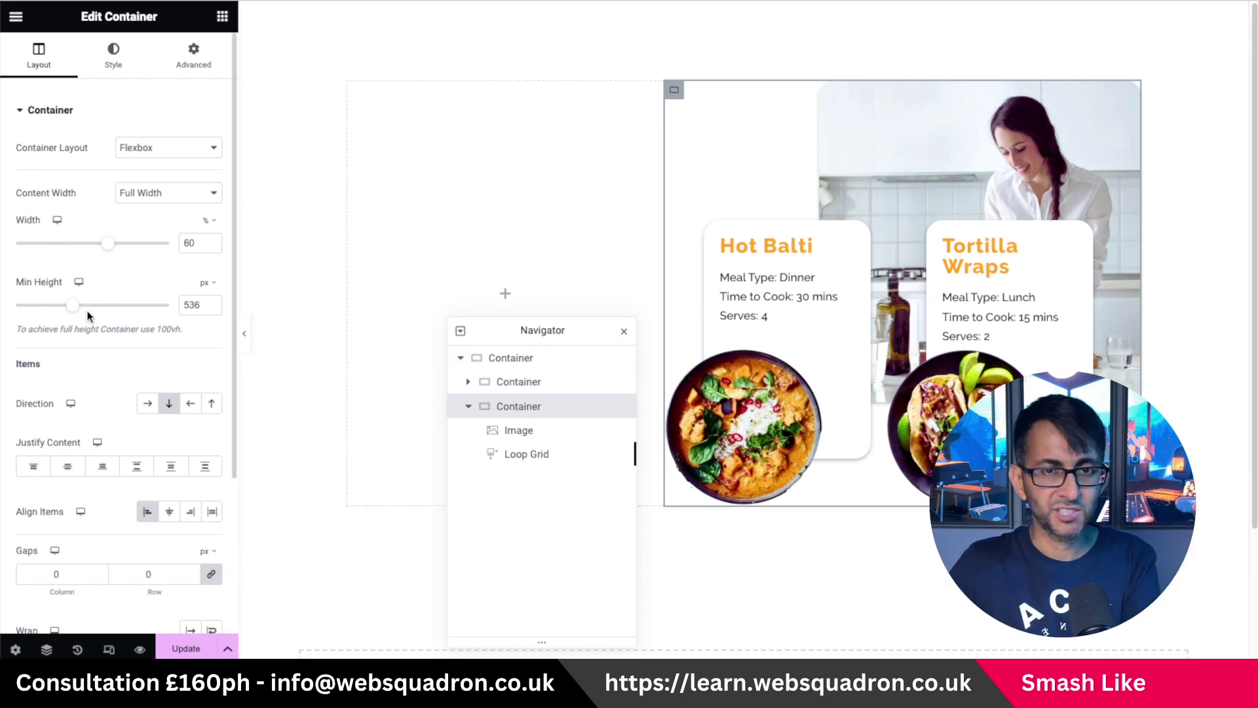
- Set the photo container's minimum height to 600 px
{"action": "mouse_move", "coordinate": [72, 306]}
{"action": "left_mouse_down"}
{"action": "mouse_move", "coordinate": [94, 313]}
{"action": "mouse_move", "coordinate": [80, 313]}
{"action": "left_mouse_up"}
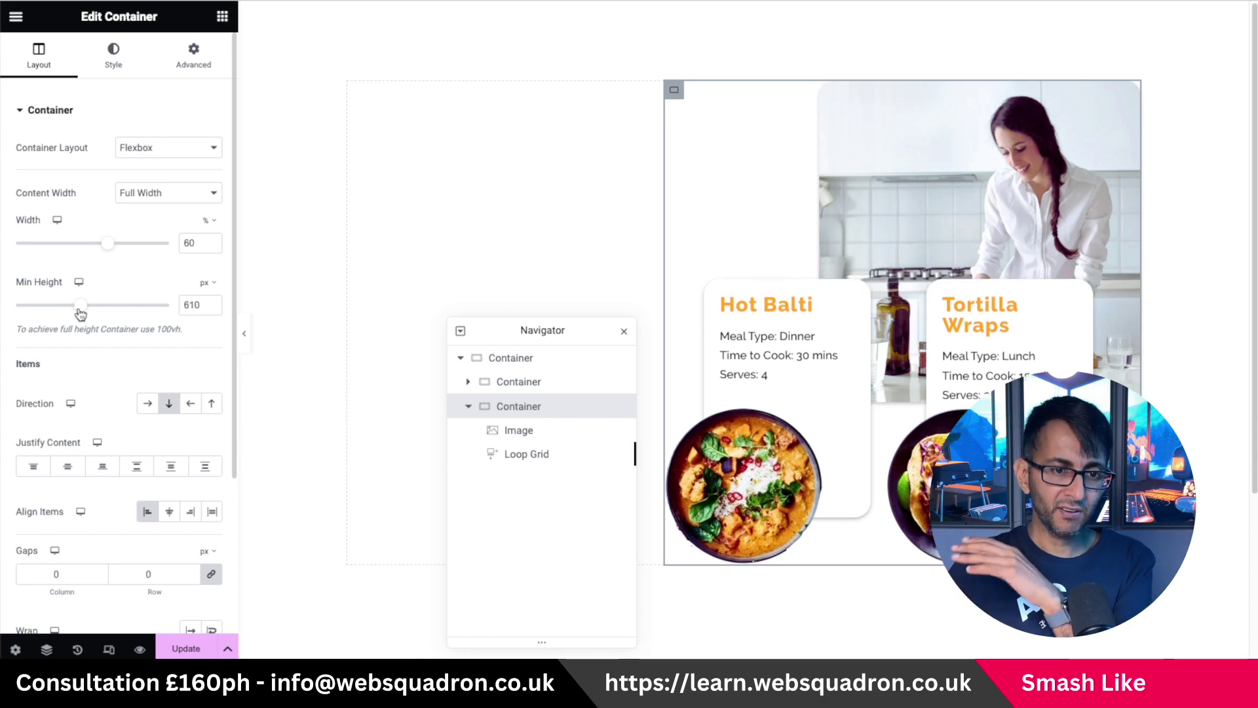
{"action": "left_click_drag", "start_coordinate": [81, 313], "coordinate": [79, 315]}
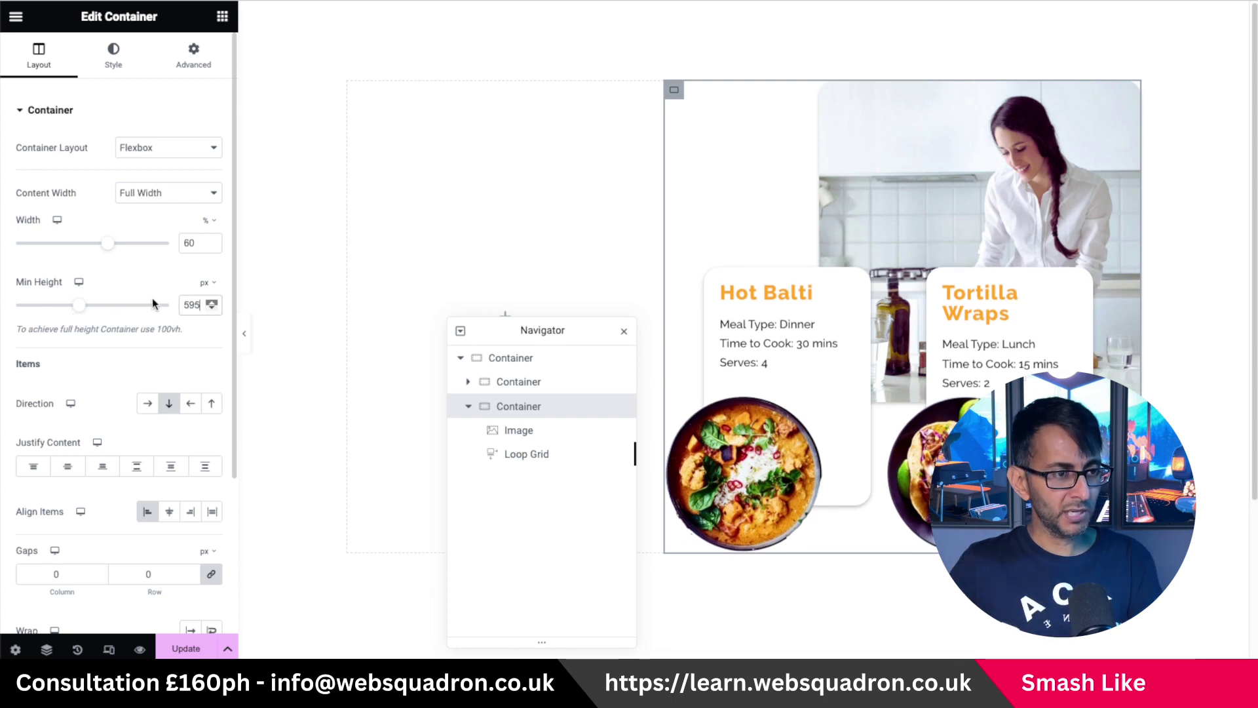
{"action": "double_click", "coordinate": [191, 305]}
{"action": "type", "text": "5"}
{"action": "type", "text": "600"}
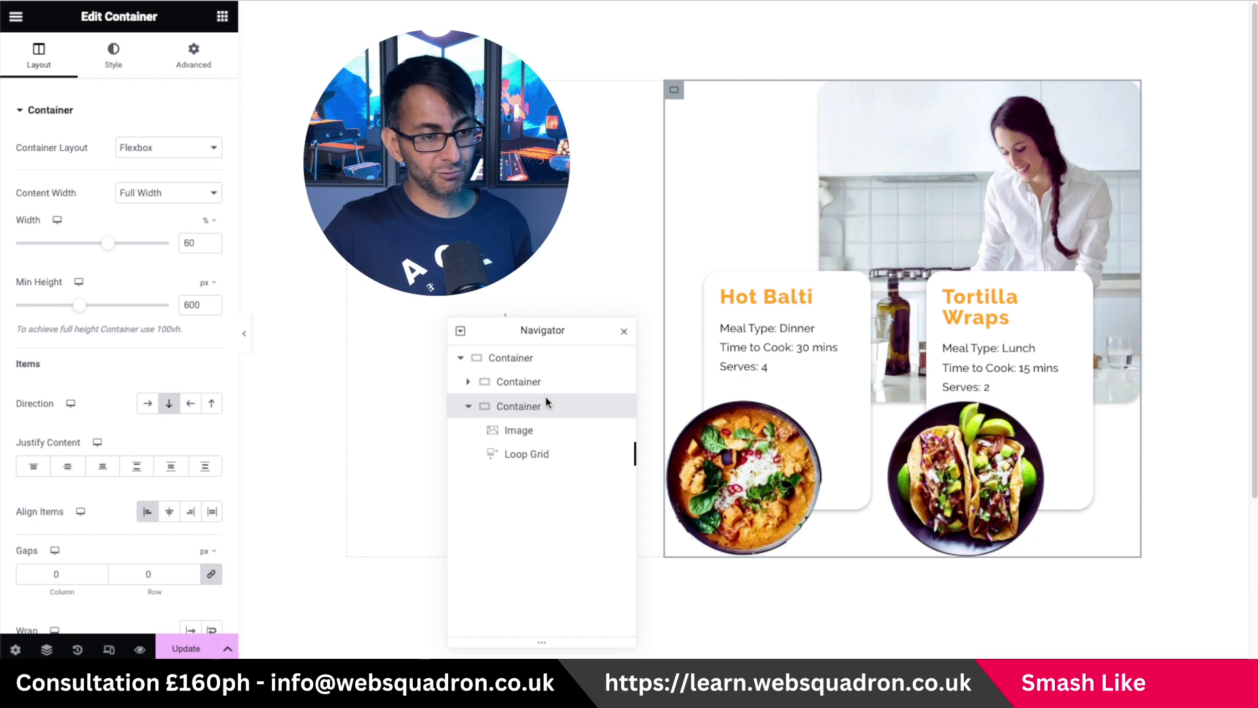
- Add two Heading widgets and a Button widget to the empty 40% container, moving the Navigator out of the way
{"action": "left_click", "coordinate": [515, 382]}
{"action": "left_click_drag", "start_coordinate": [556, 328], "coordinate": [1046, 270]}
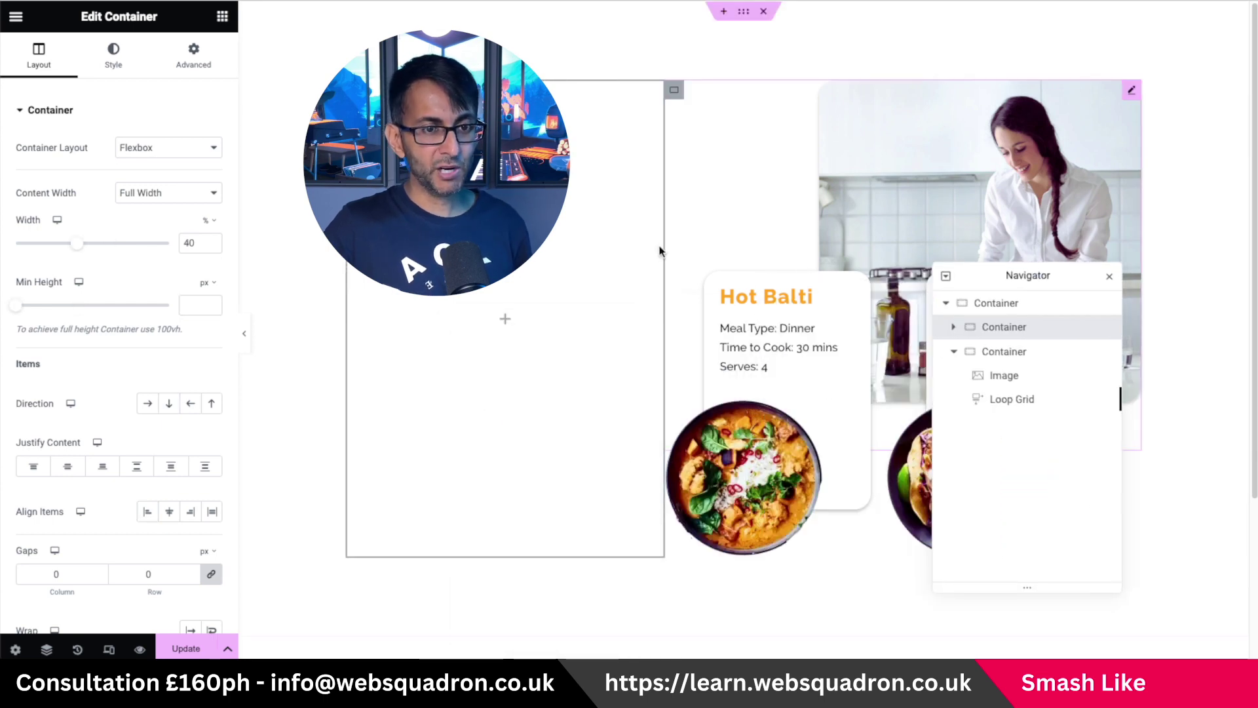
{"action": "left_click", "coordinate": [222, 18]}
{"action": "double_click", "coordinate": [66, 401]}
{"action": "left_click", "coordinate": [222, 17]}
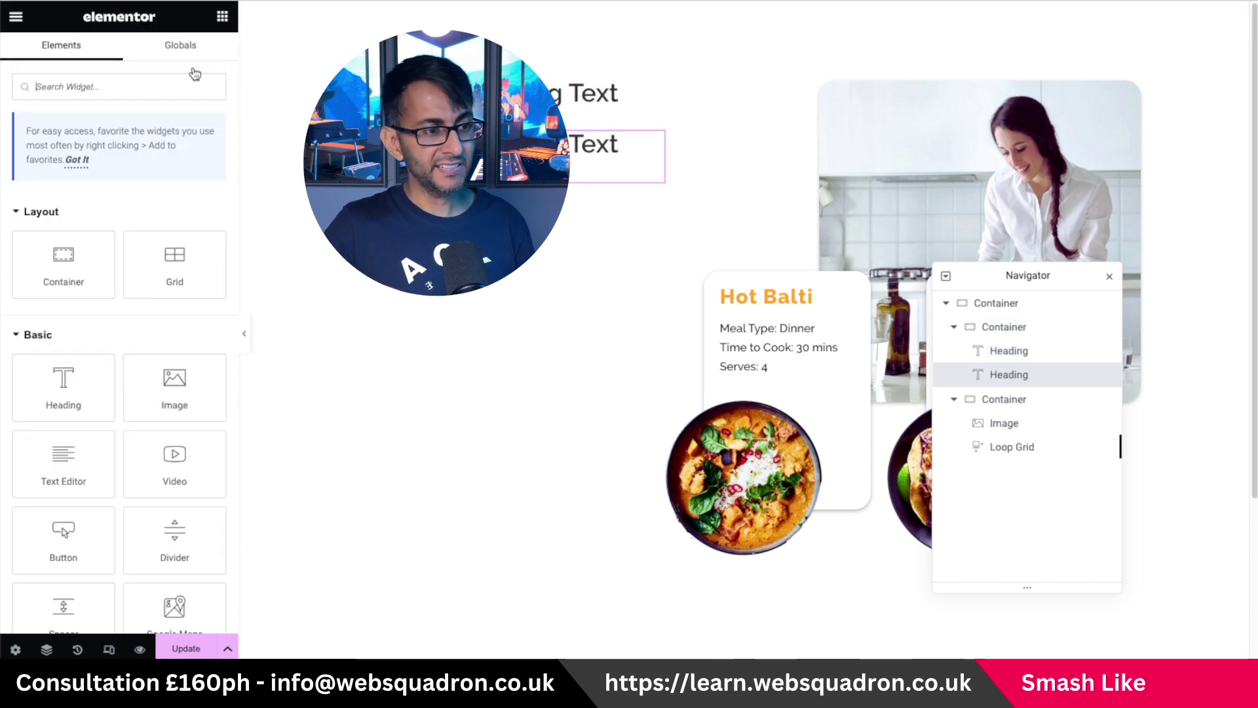
{"action": "double_click", "coordinate": [61, 539]}
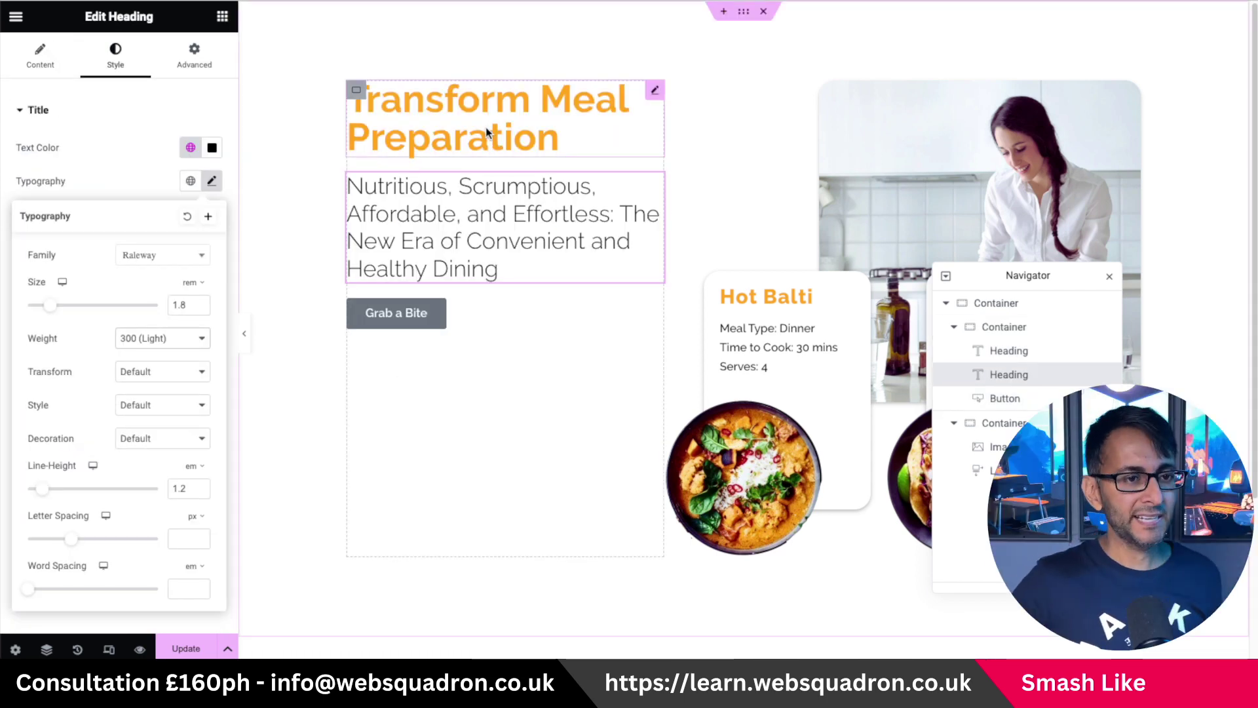
- Review the typography settings of the "Transform Meal Preparation" heading
{"action": "left_click", "coordinate": [145, 182]}
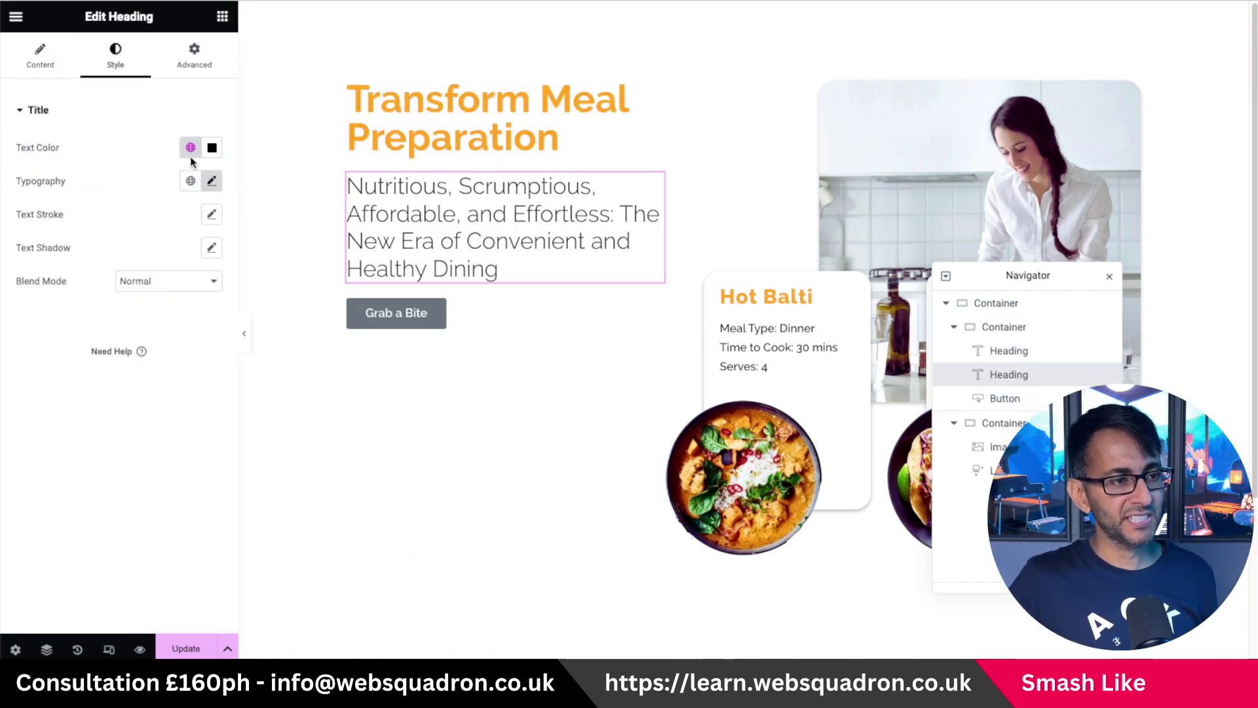
{"action": "left_click", "coordinate": [524, 128]}
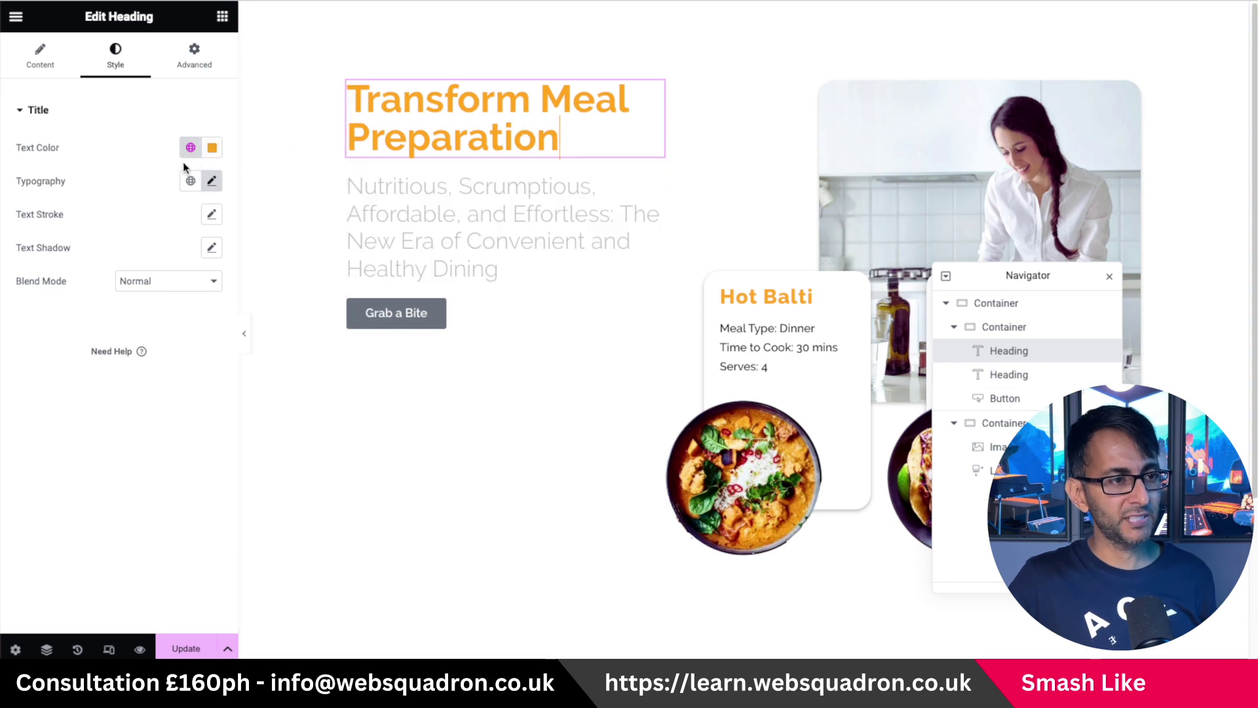
{"action": "left_click", "coordinate": [211, 181]}
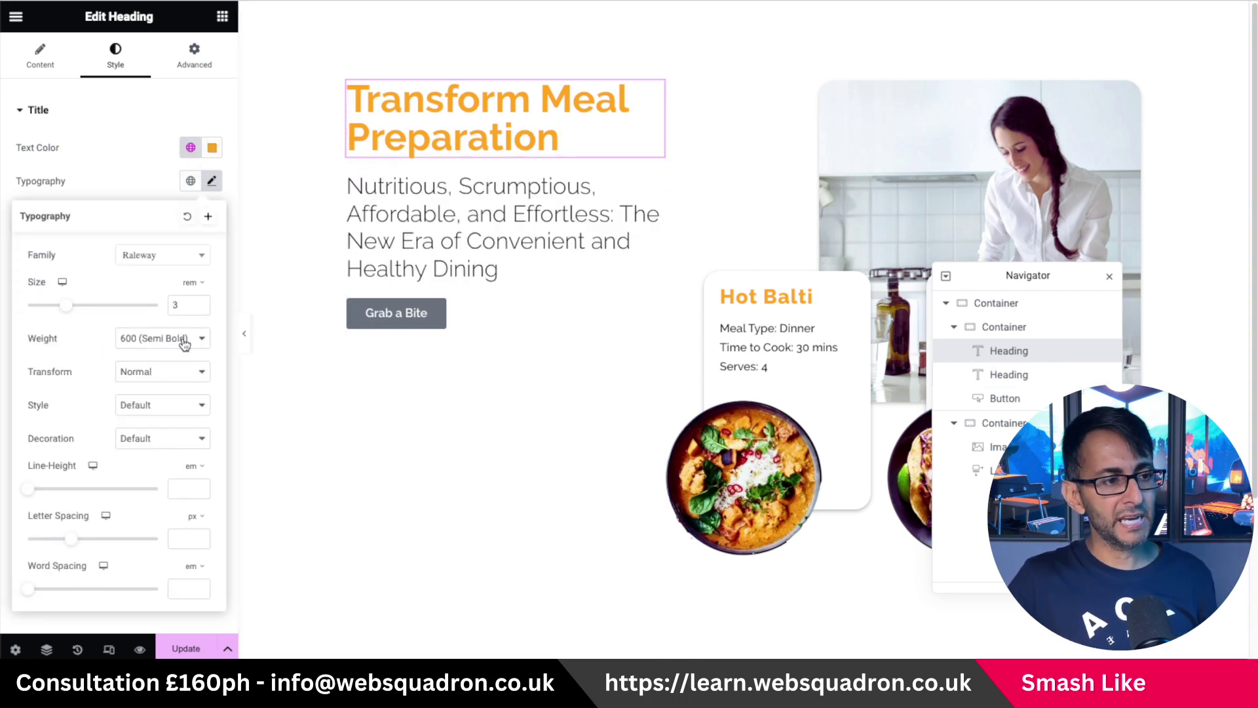
- Set the "Nutritious, Scrumptious" subheading's font size to 1.7 rem and its letter spacing to 1 px
{"action": "left_click", "coordinate": [443, 226]}
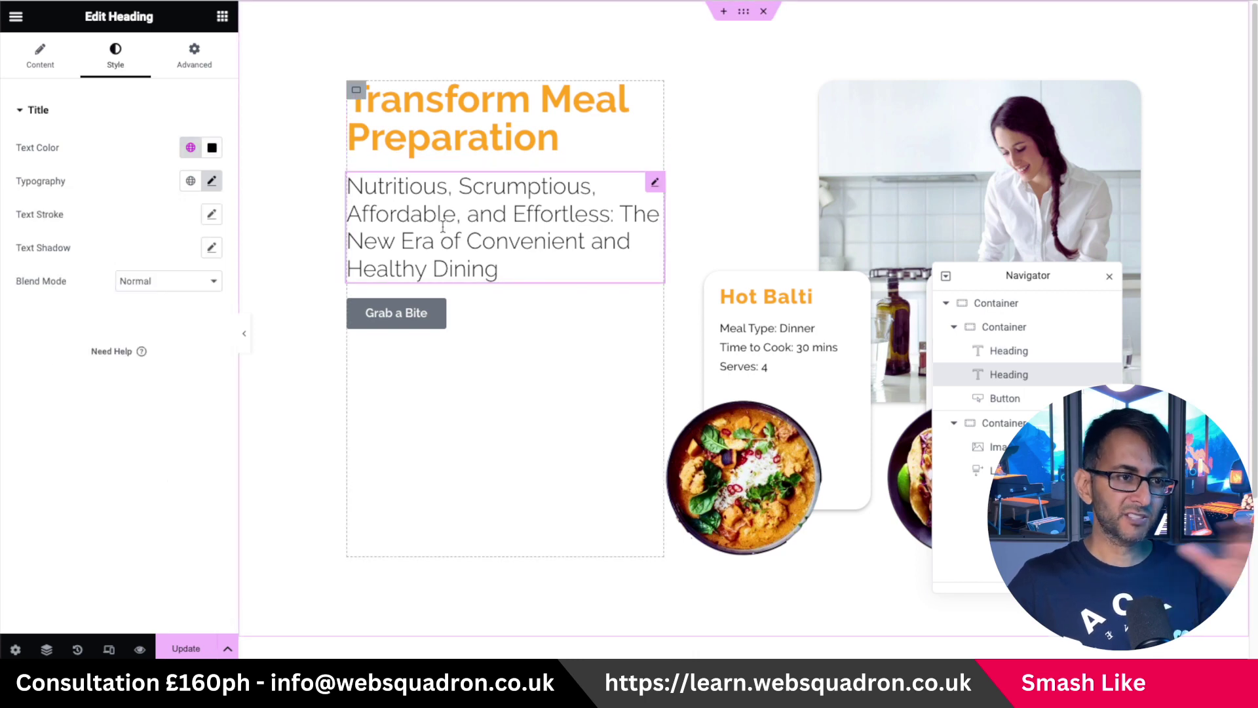
{"action": "left_click", "coordinate": [211, 181]}
{"action": "left_click", "coordinate": [200, 309]}
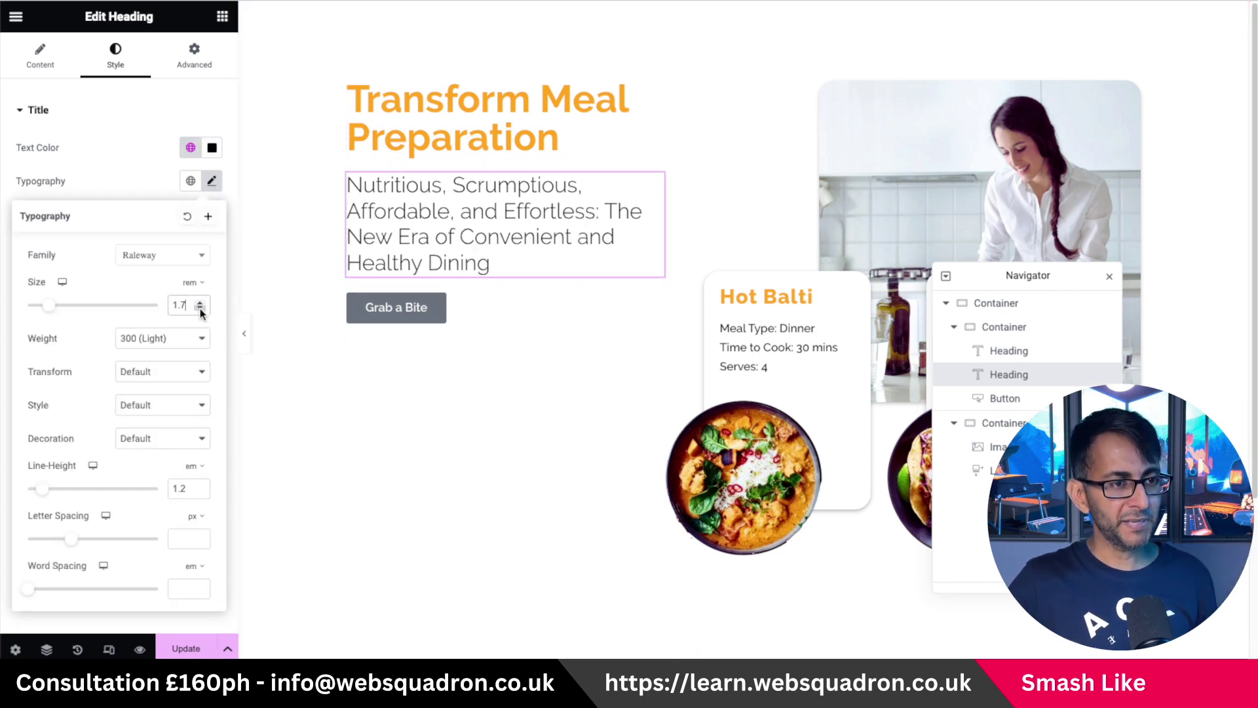
{"action": "left_click", "coordinate": [193, 538]}
{"action": "type", "text": "1"}
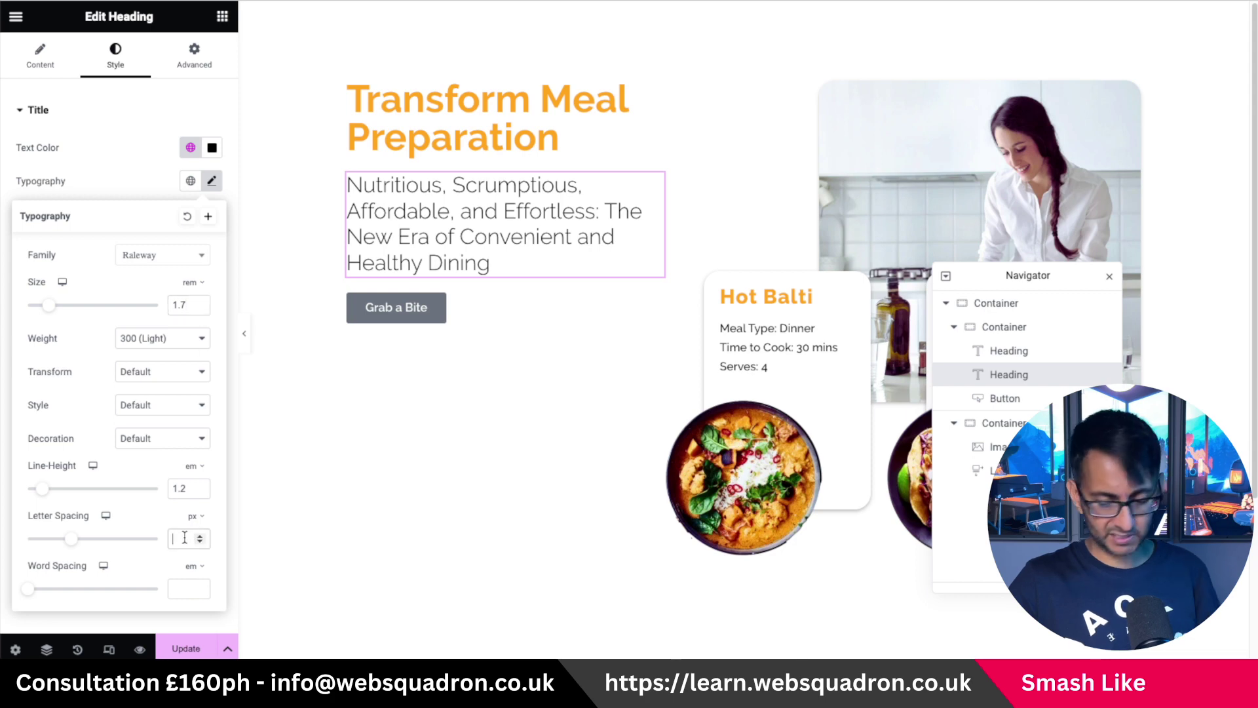
- Set the letter spacing of the "Transform Meal Preparation" heading to 1 px
{"action": "left_click", "coordinate": [458, 132]}
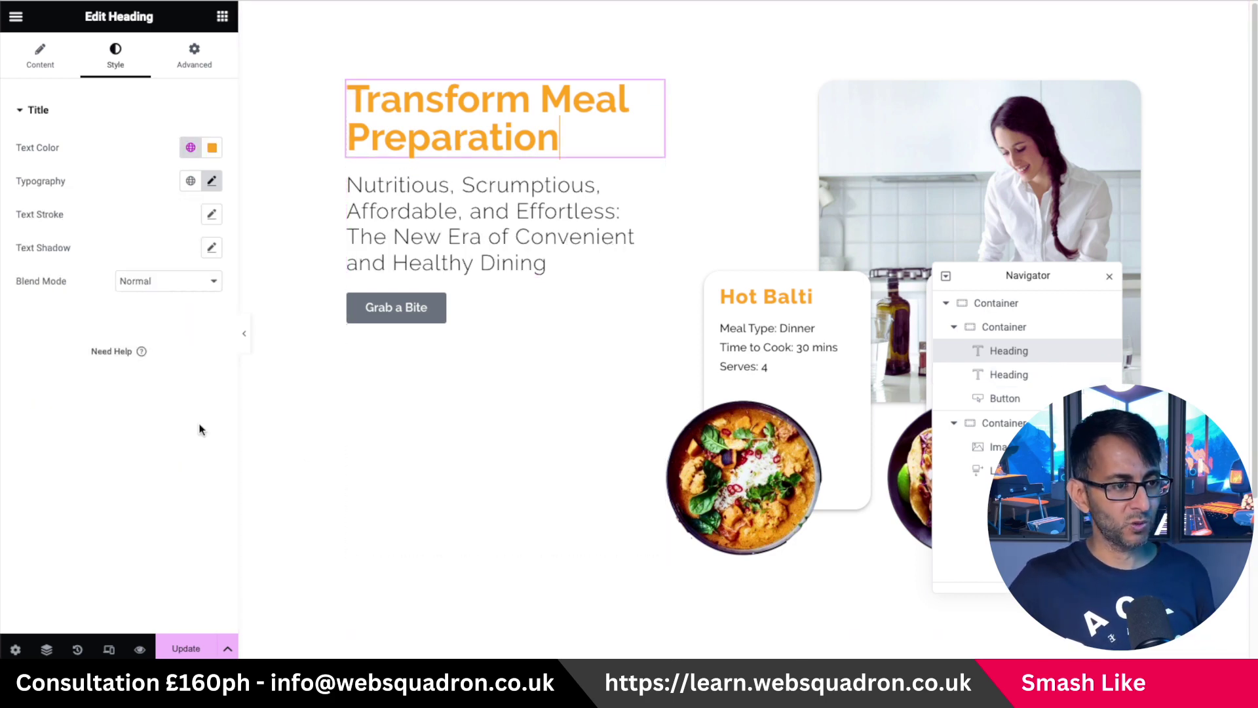
{"action": "left_click", "coordinate": [211, 181]}
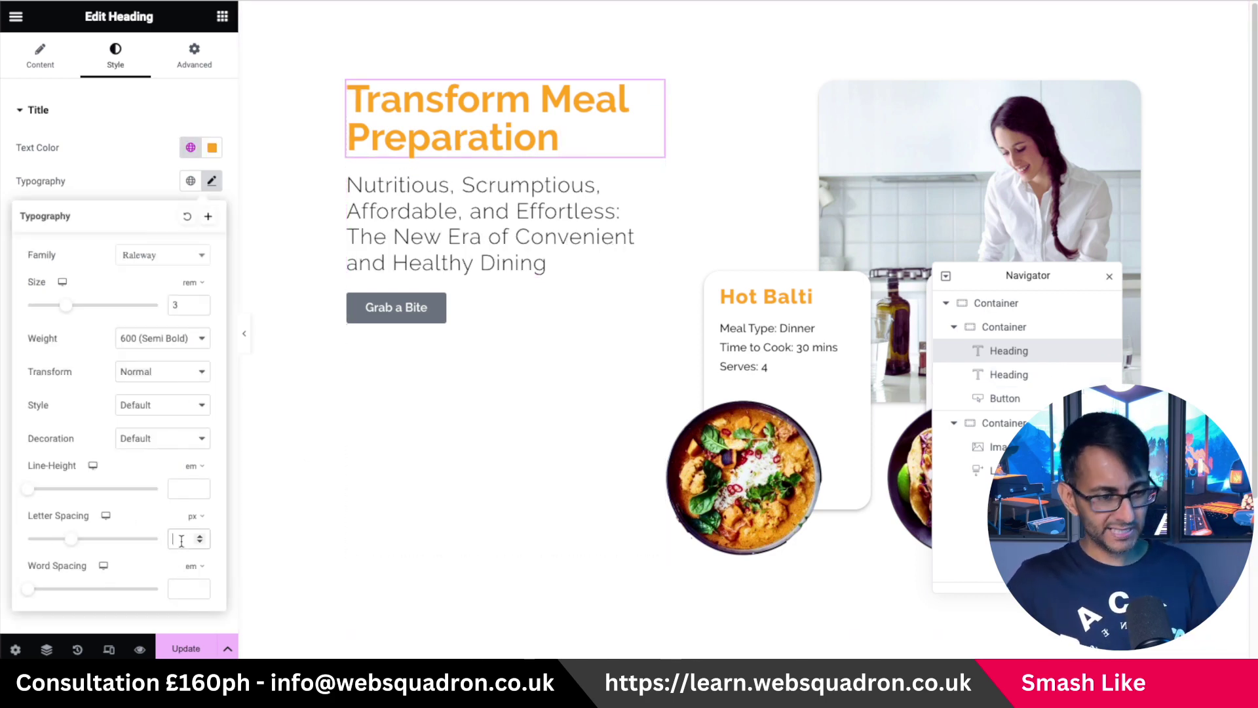
{"action": "type", "text": "1"}
- Reduce the font size of the "Nutritious, Scrumptious" subheading to 1.6 rem
{"action": "left_click", "coordinate": [496, 256]}
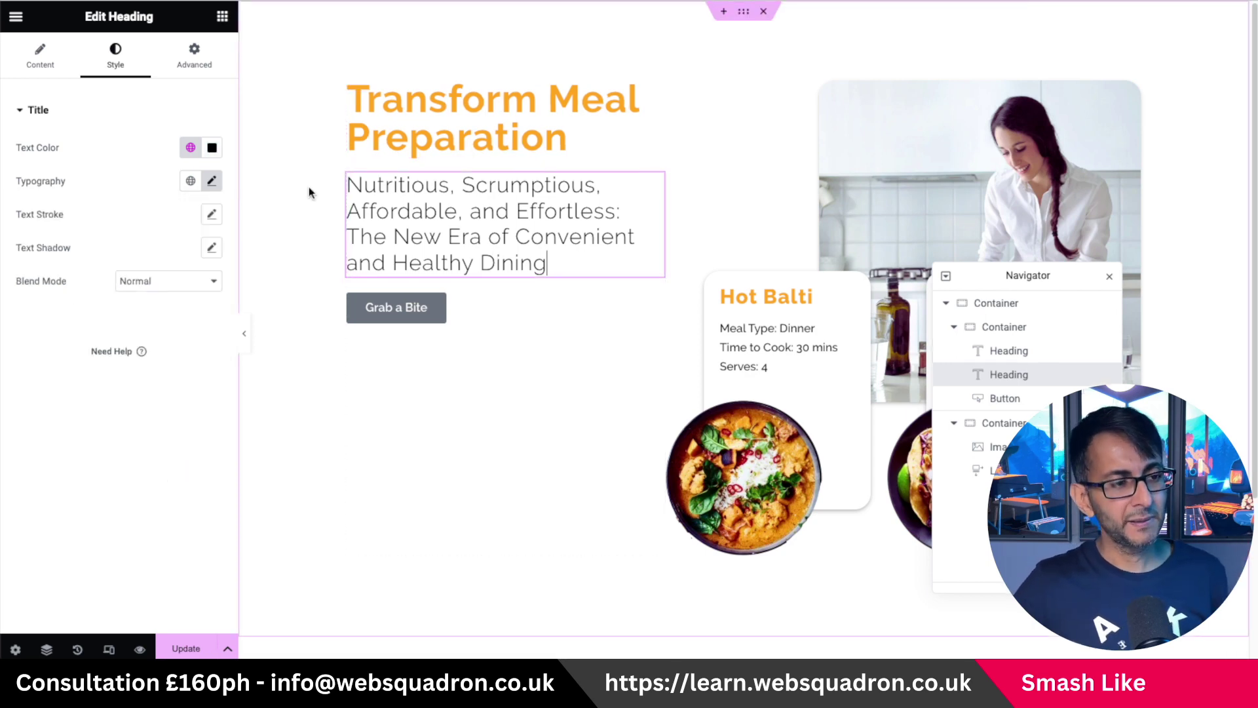
{"action": "left_click", "coordinate": [211, 182]}
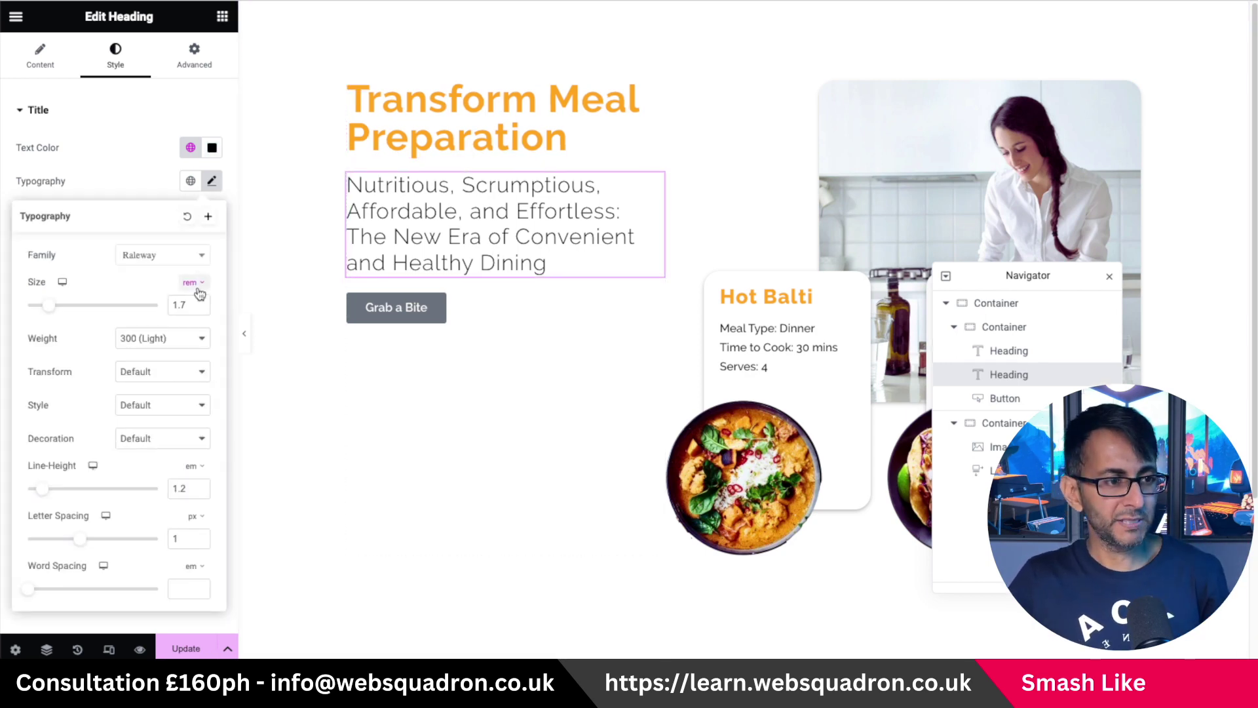
{"action": "left_click", "coordinate": [200, 308]}
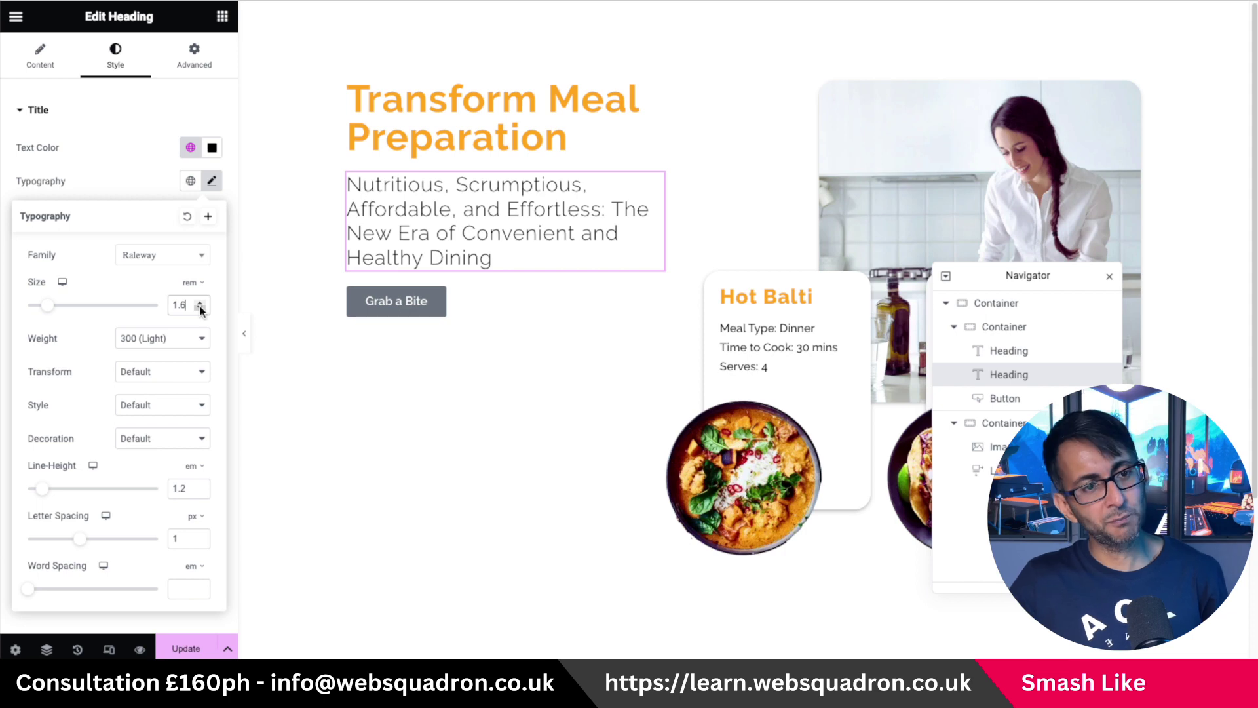
- Try the 400 (Normal) font weight on the subheading, and set it back to 300 (Light)
{"action": "left_click", "coordinate": [150, 340]}
{"action": "left_click", "coordinate": [150, 354]}
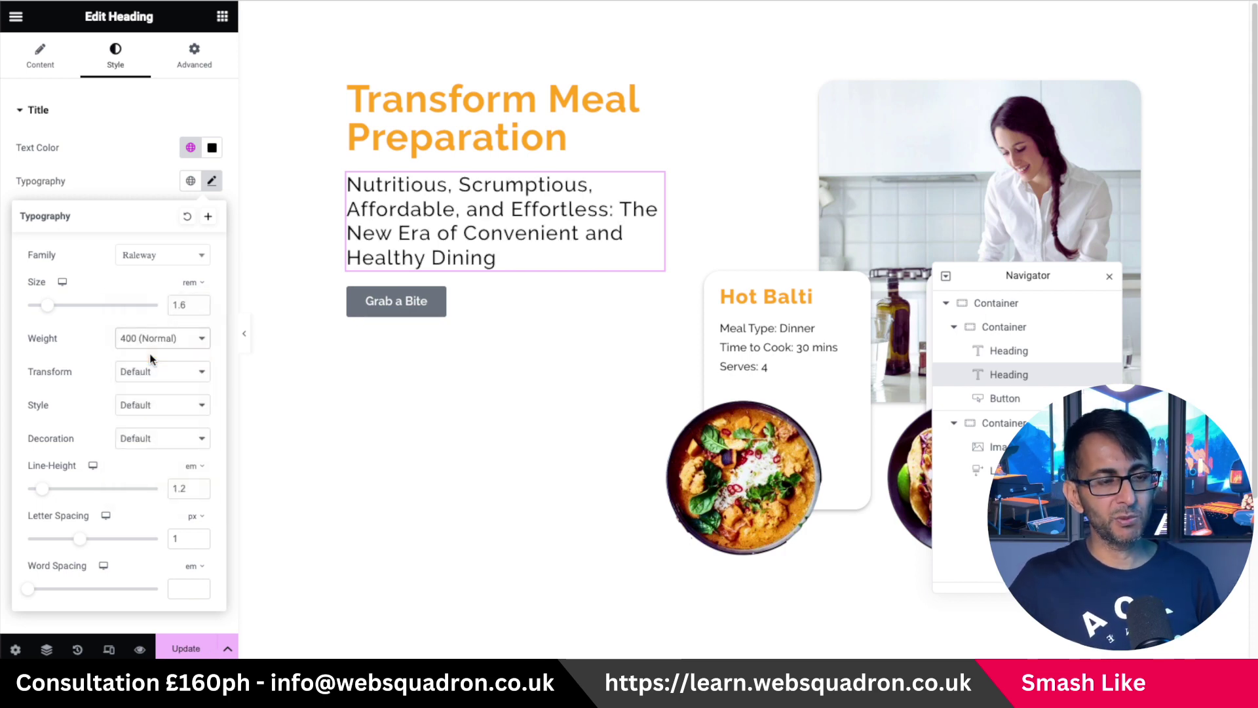
{"action": "left_click", "coordinate": [151, 341]}
{"action": "left_click", "coordinate": [157, 326]}
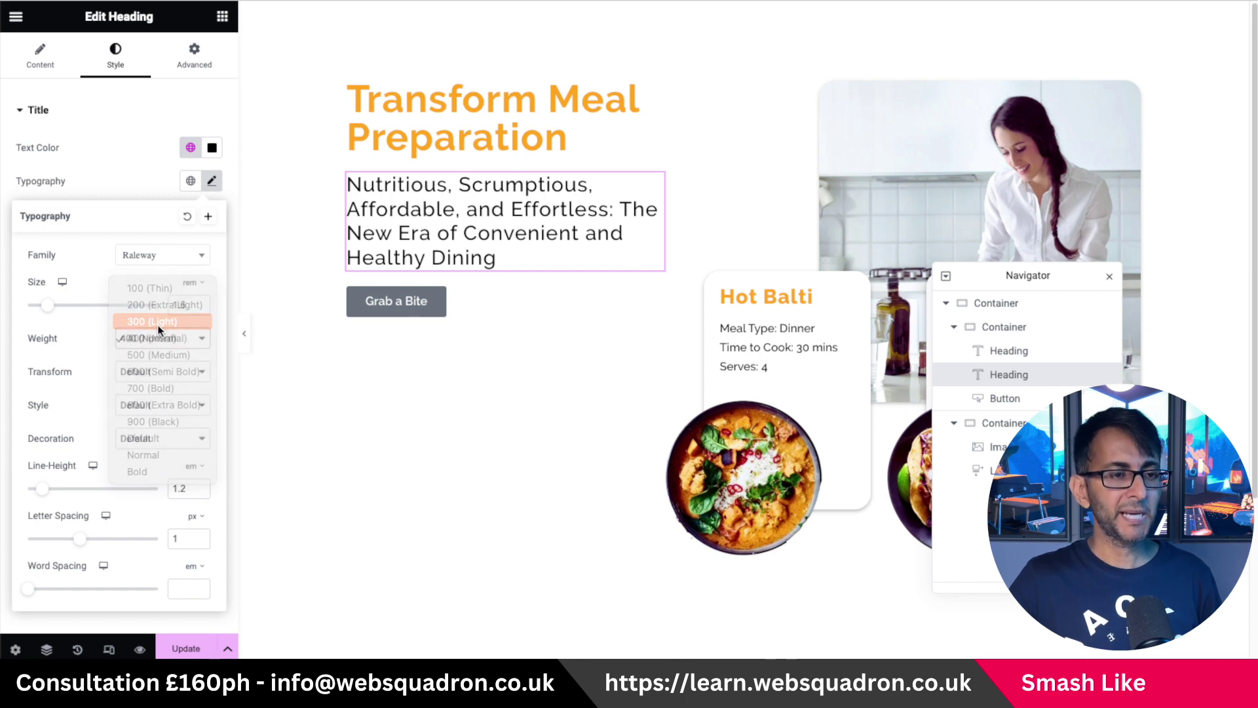
- Set the "Grab a Bite" button's normal-state background to the black global color
{"action": "left_click", "coordinate": [463, 300]}
{"action": "left_click", "coordinate": [115, 66]}
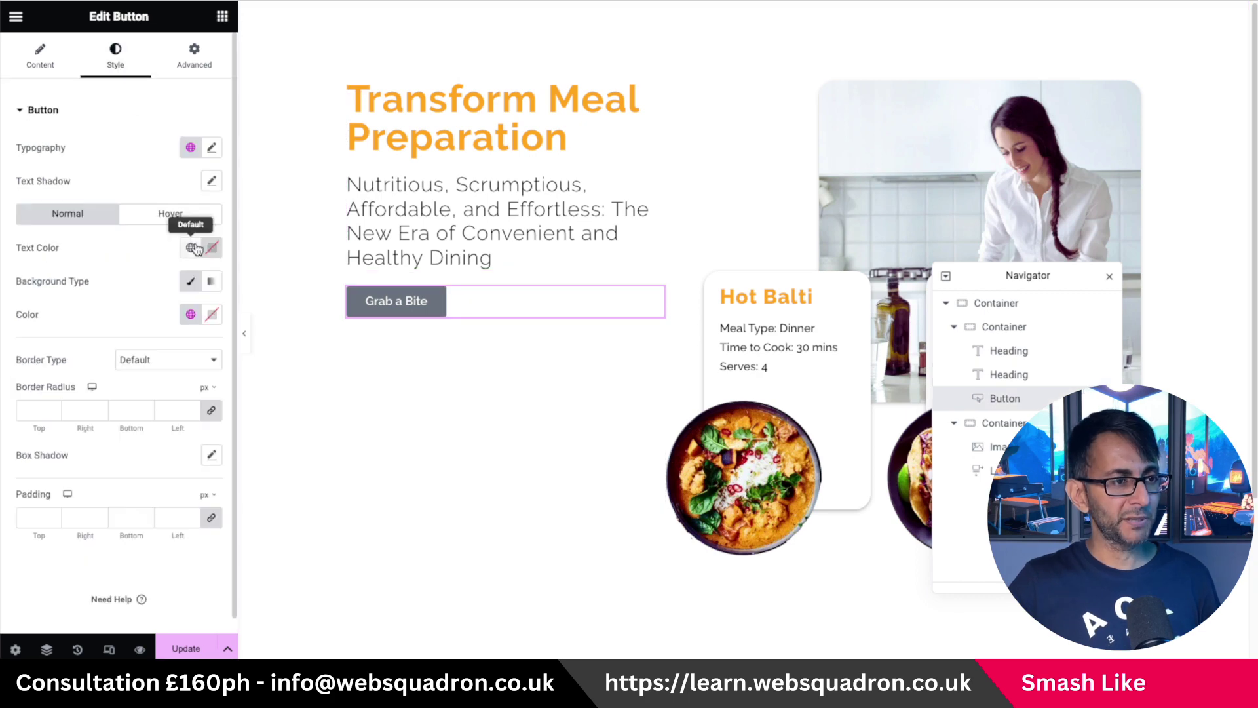
{"action": "left_click", "coordinate": [190, 315]}
{"action": "scroll", "coordinate": [120, 508], "scroll_direction": "down", "scroll_amount": 1}
{"action": "scroll", "coordinate": [118, 517], "scroll_direction": "down", "scroll_amount": 1}
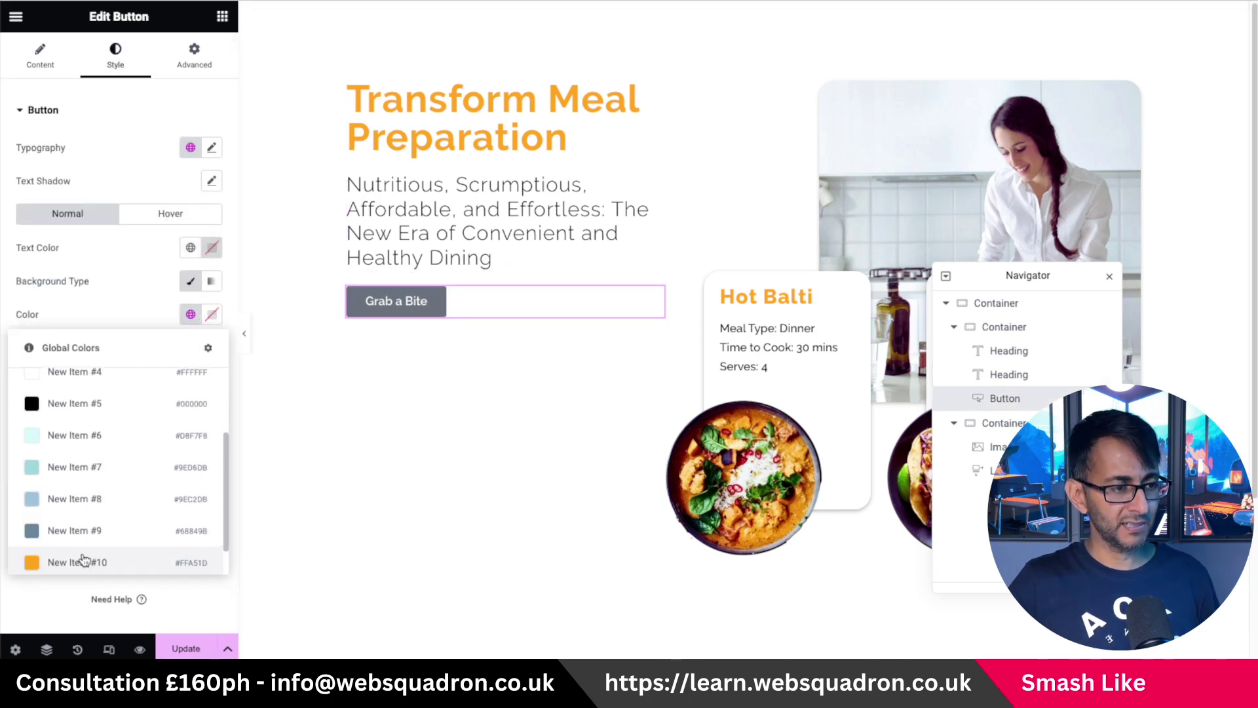
{"action": "left_click", "coordinate": [84, 560]}
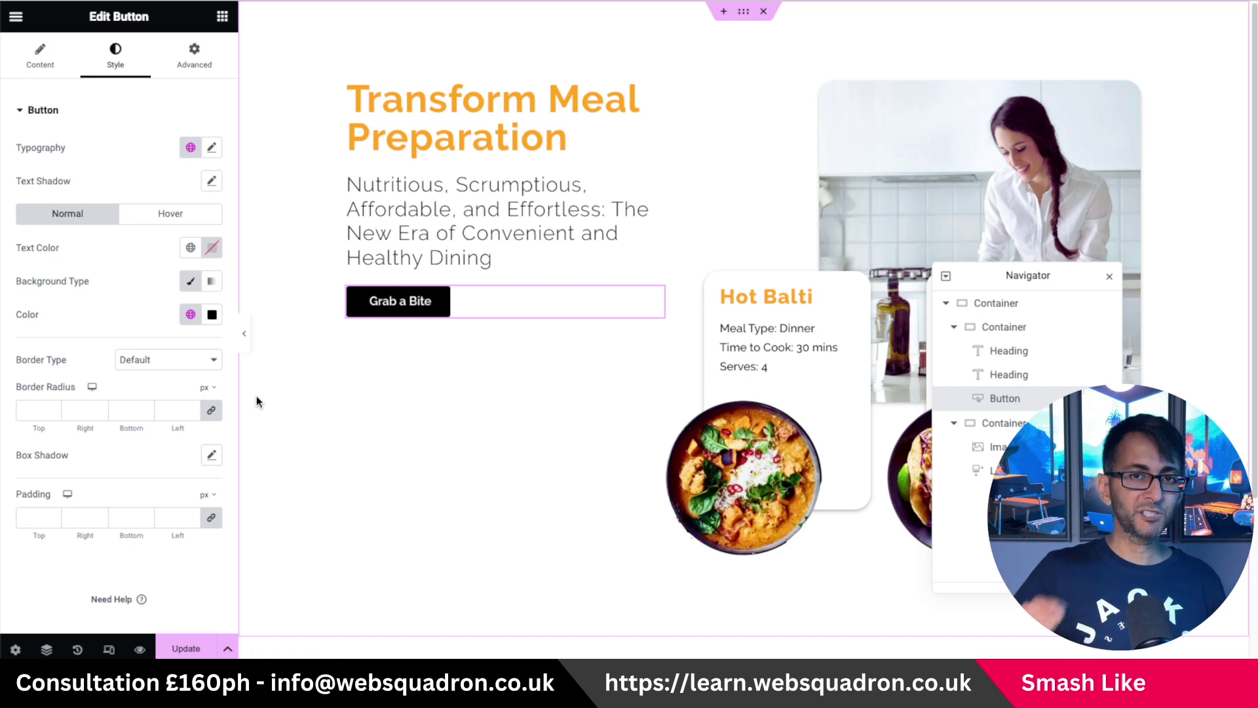